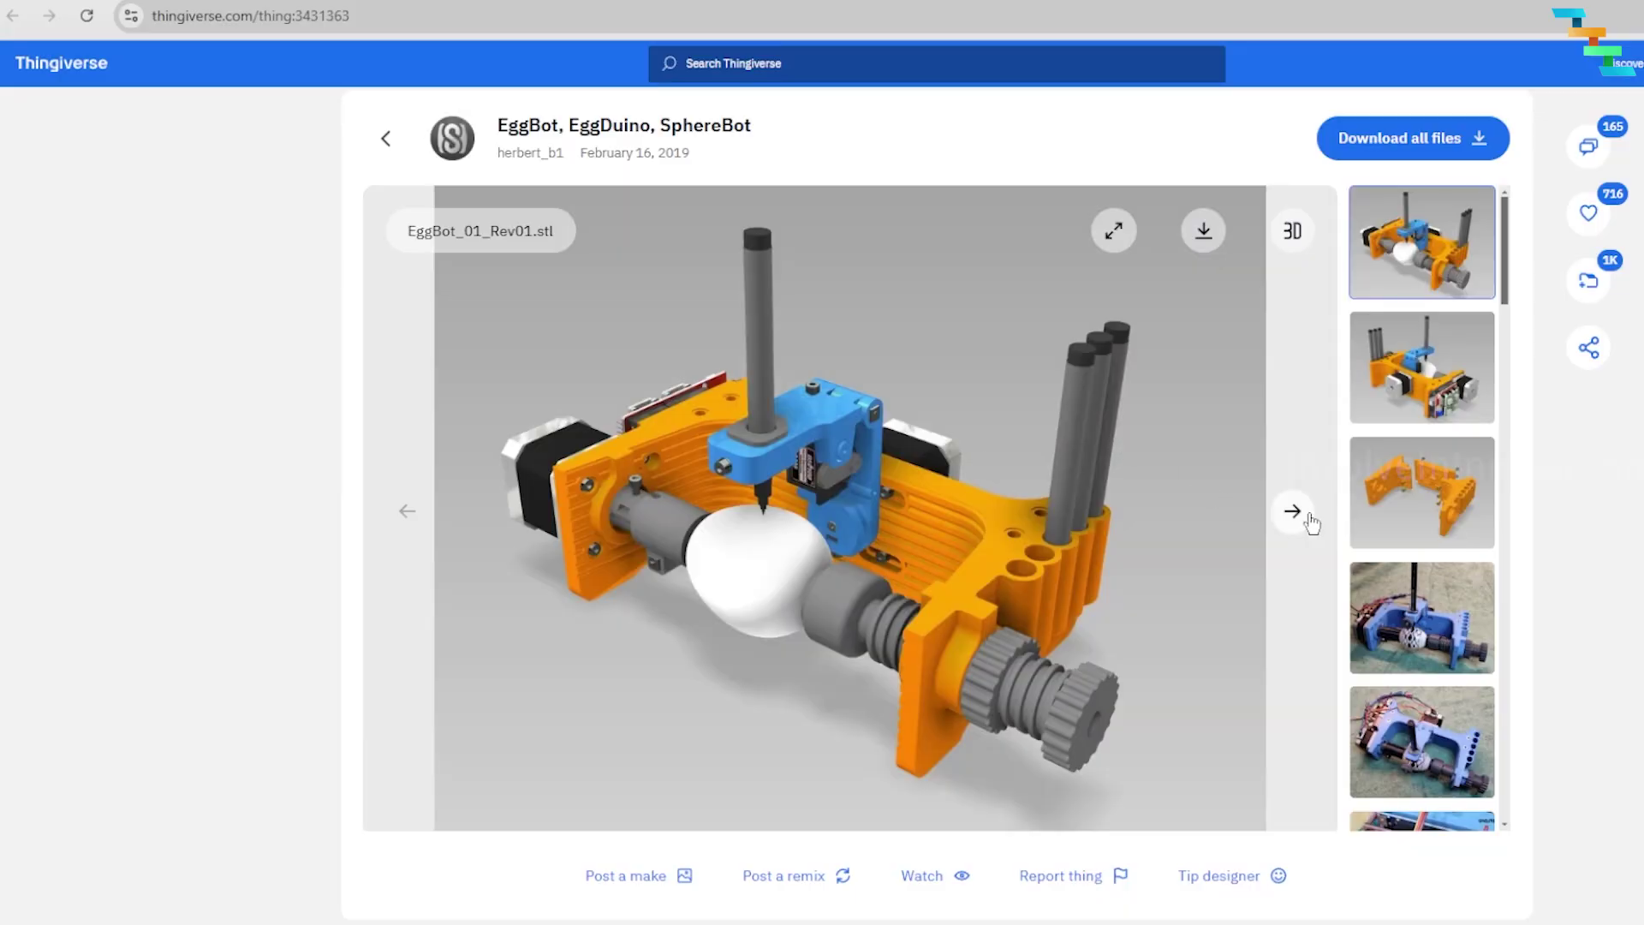
# Step: Browse through the photos of the EggBot, EggDuino, SphereBot model on its Thingiverse page
pyautogui.click(1301, 516)
pyautogui.click(1298, 517)
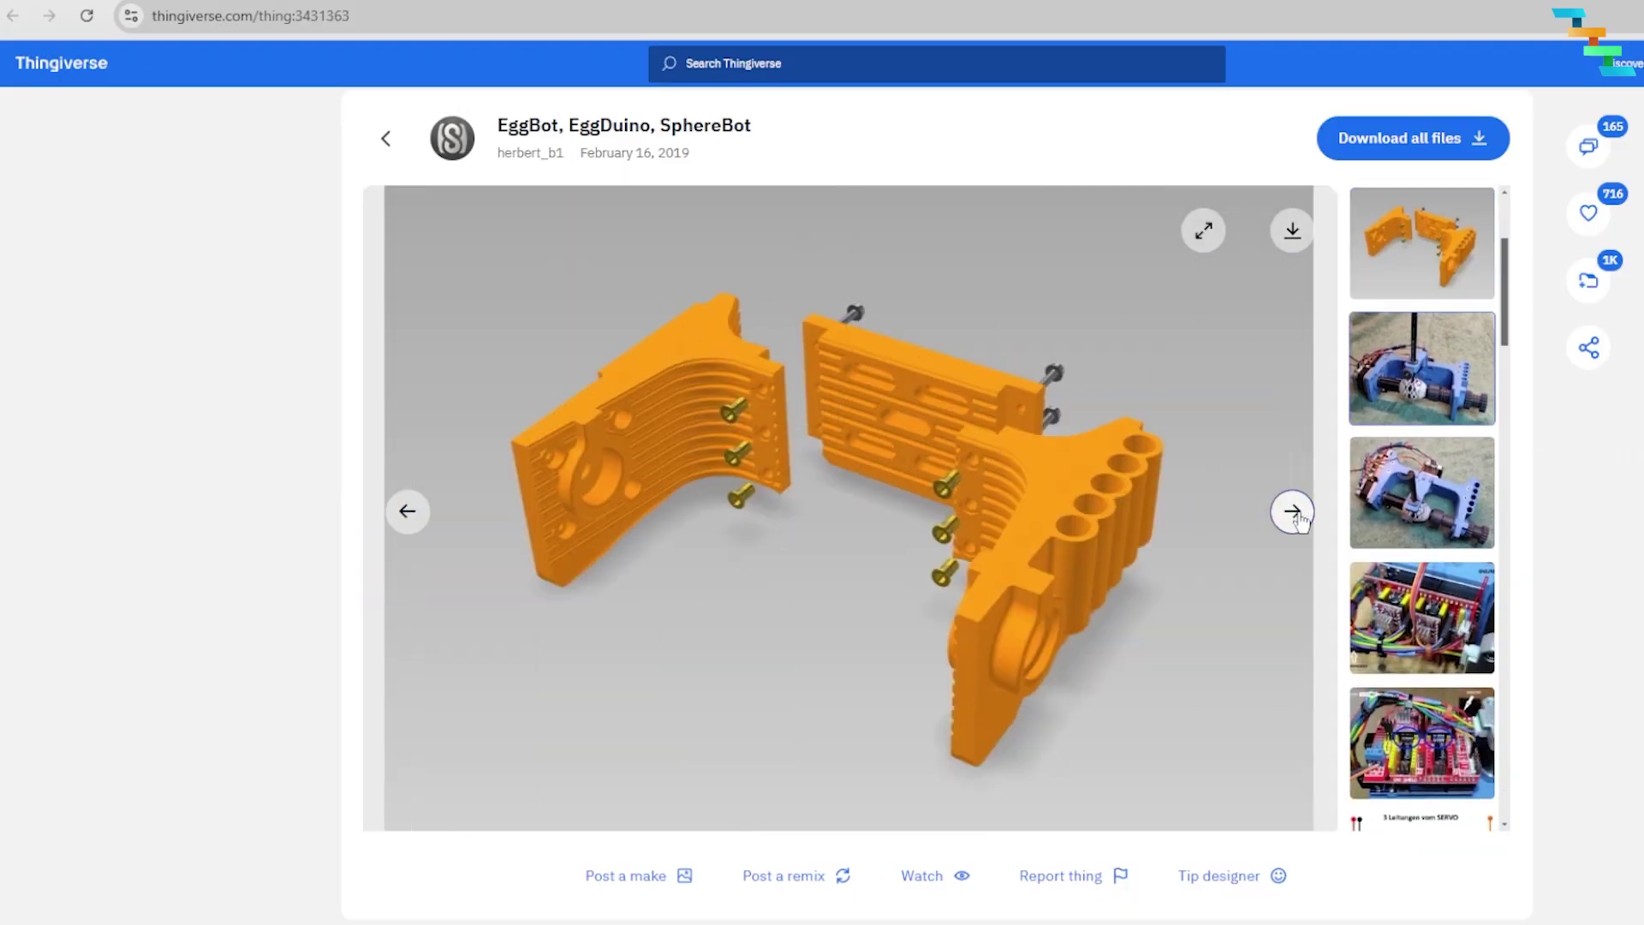
pyautogui.click(1296, 519)
pyautogui.click(1295, 519)
pyautogui.click(1292, 522)
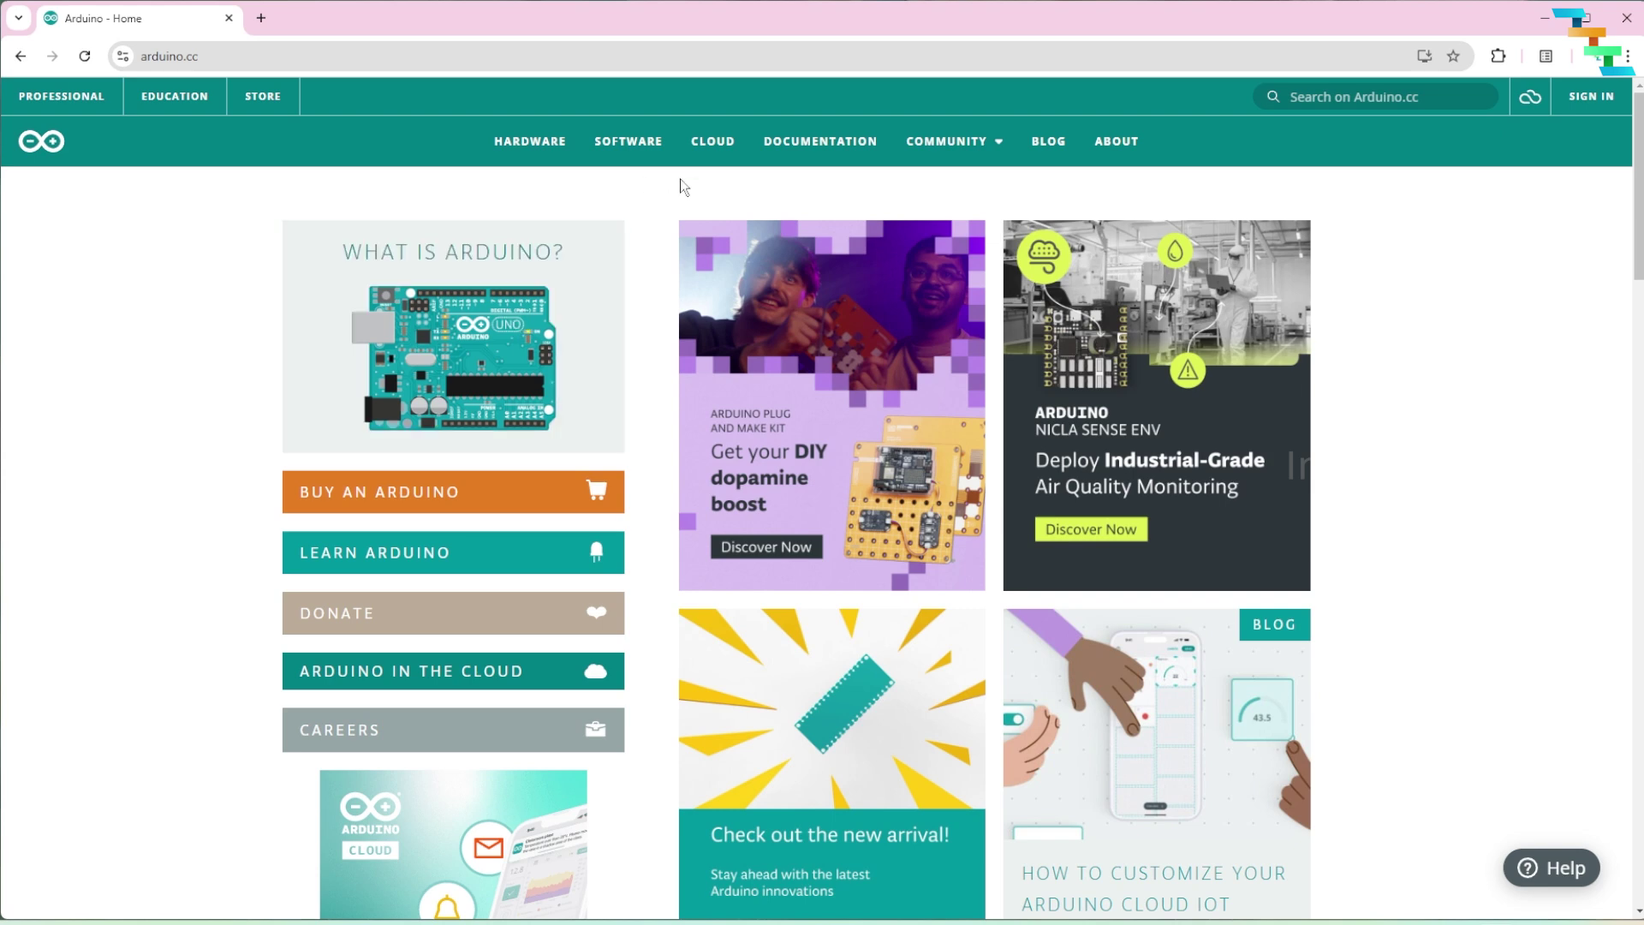
# Step: Download the Windows MSI installer of Arduino IDE 2.3.3 from the Arduino site without donating or subscribing to the newsletter
pyautogui.click(644, 153)
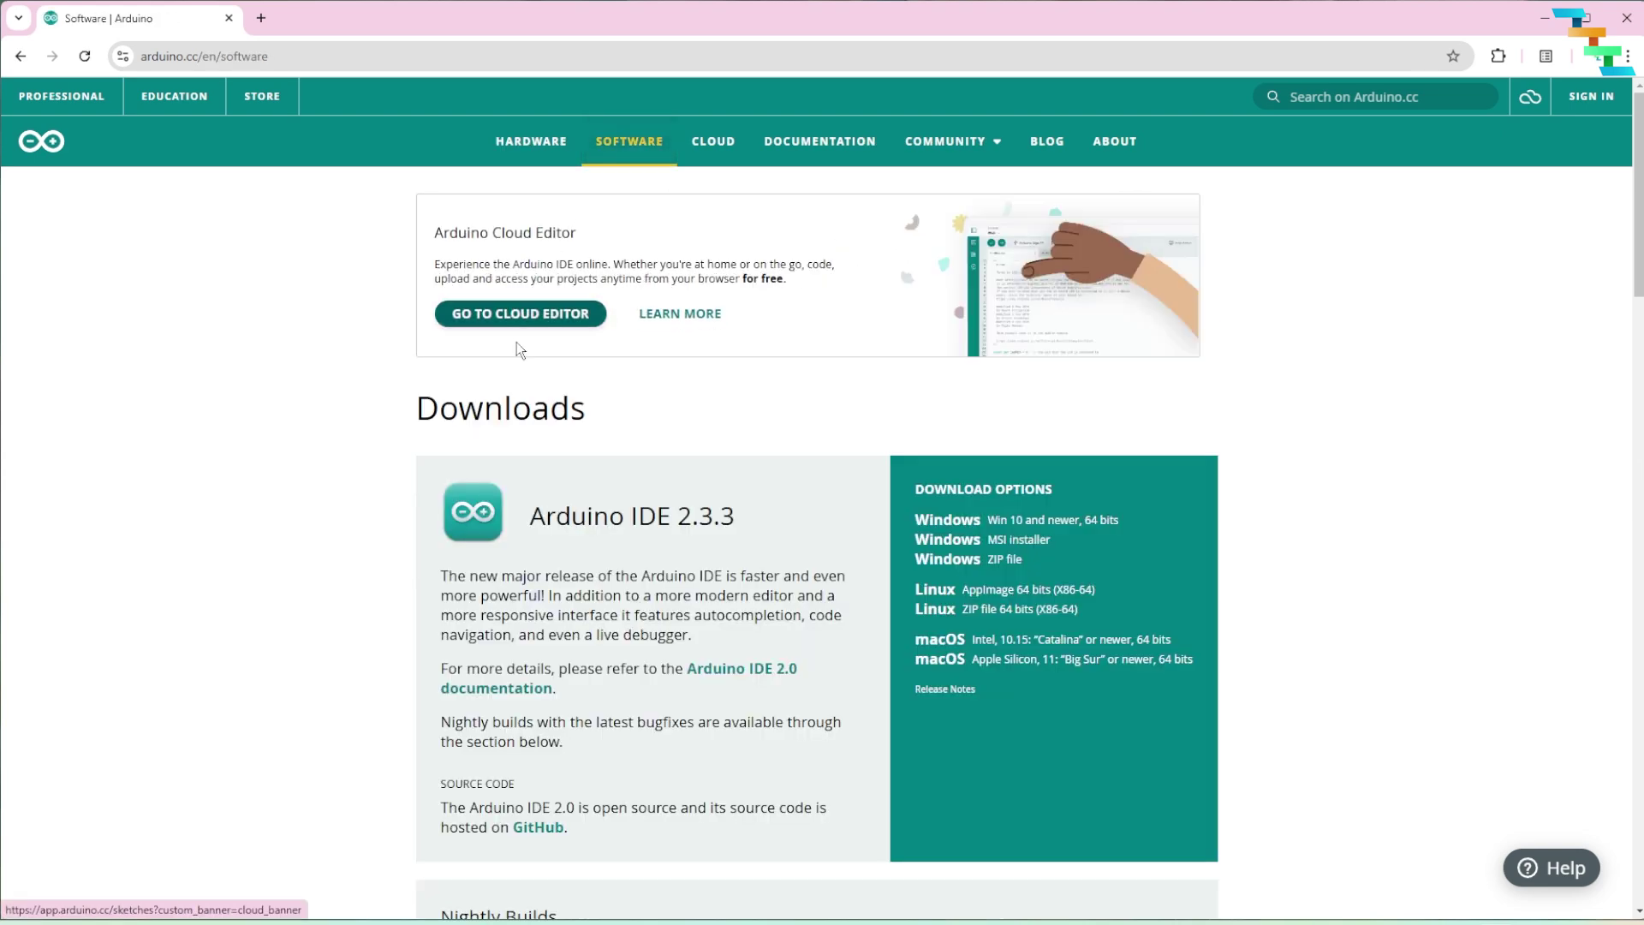
pyautogui.click(940, 542)
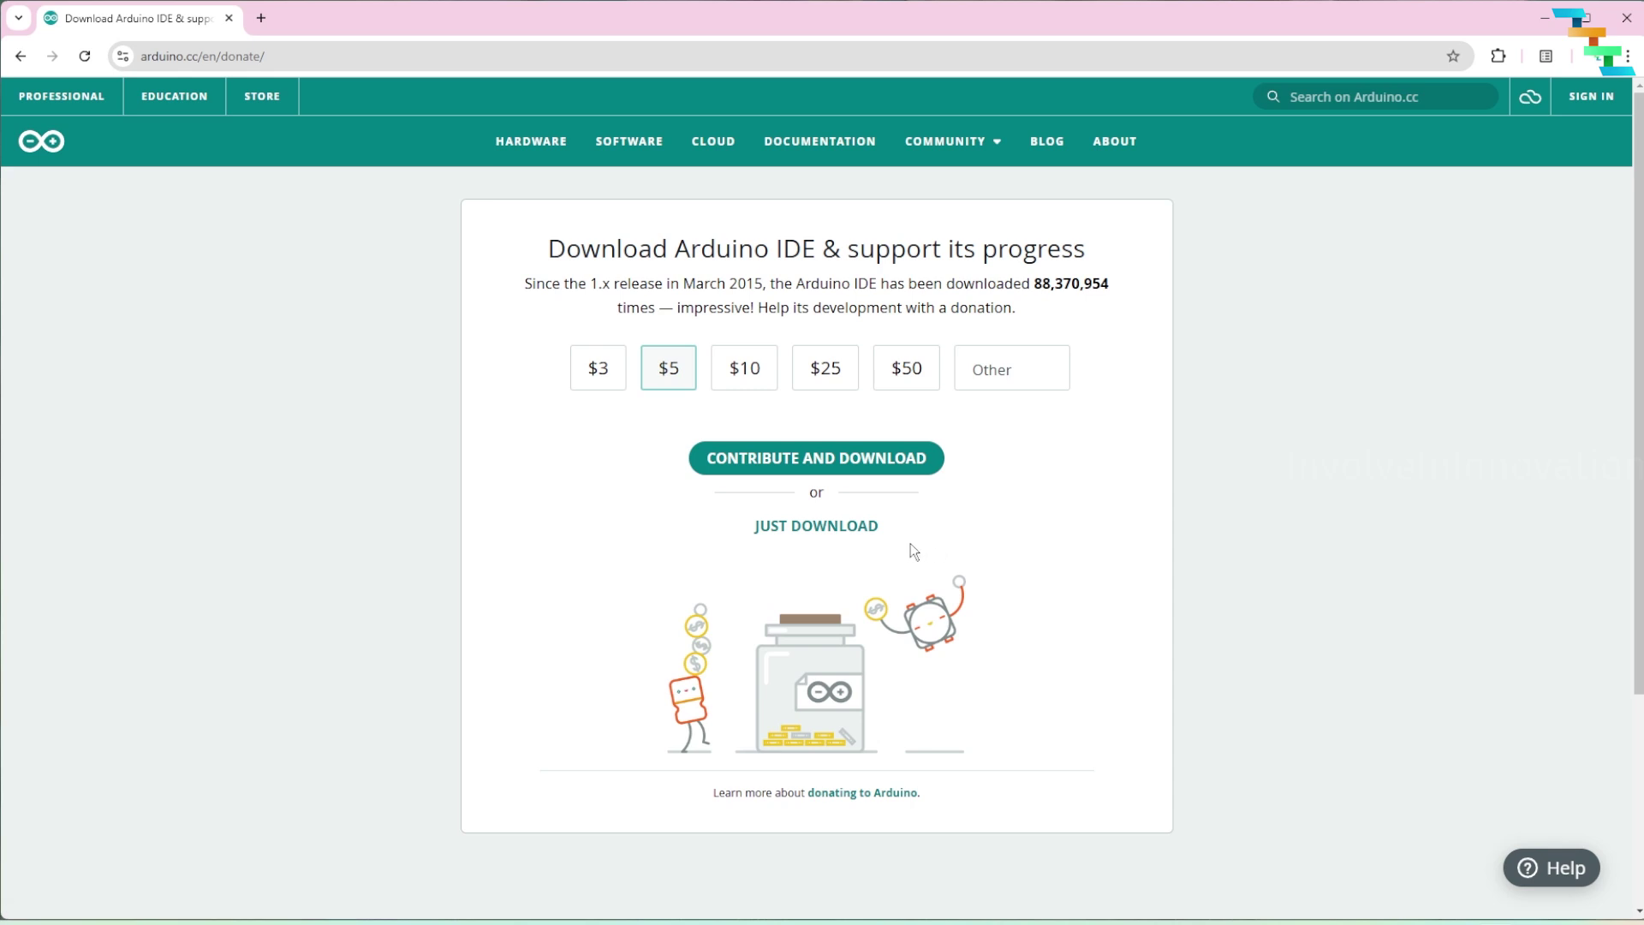
pyautogui.click(851, 532)
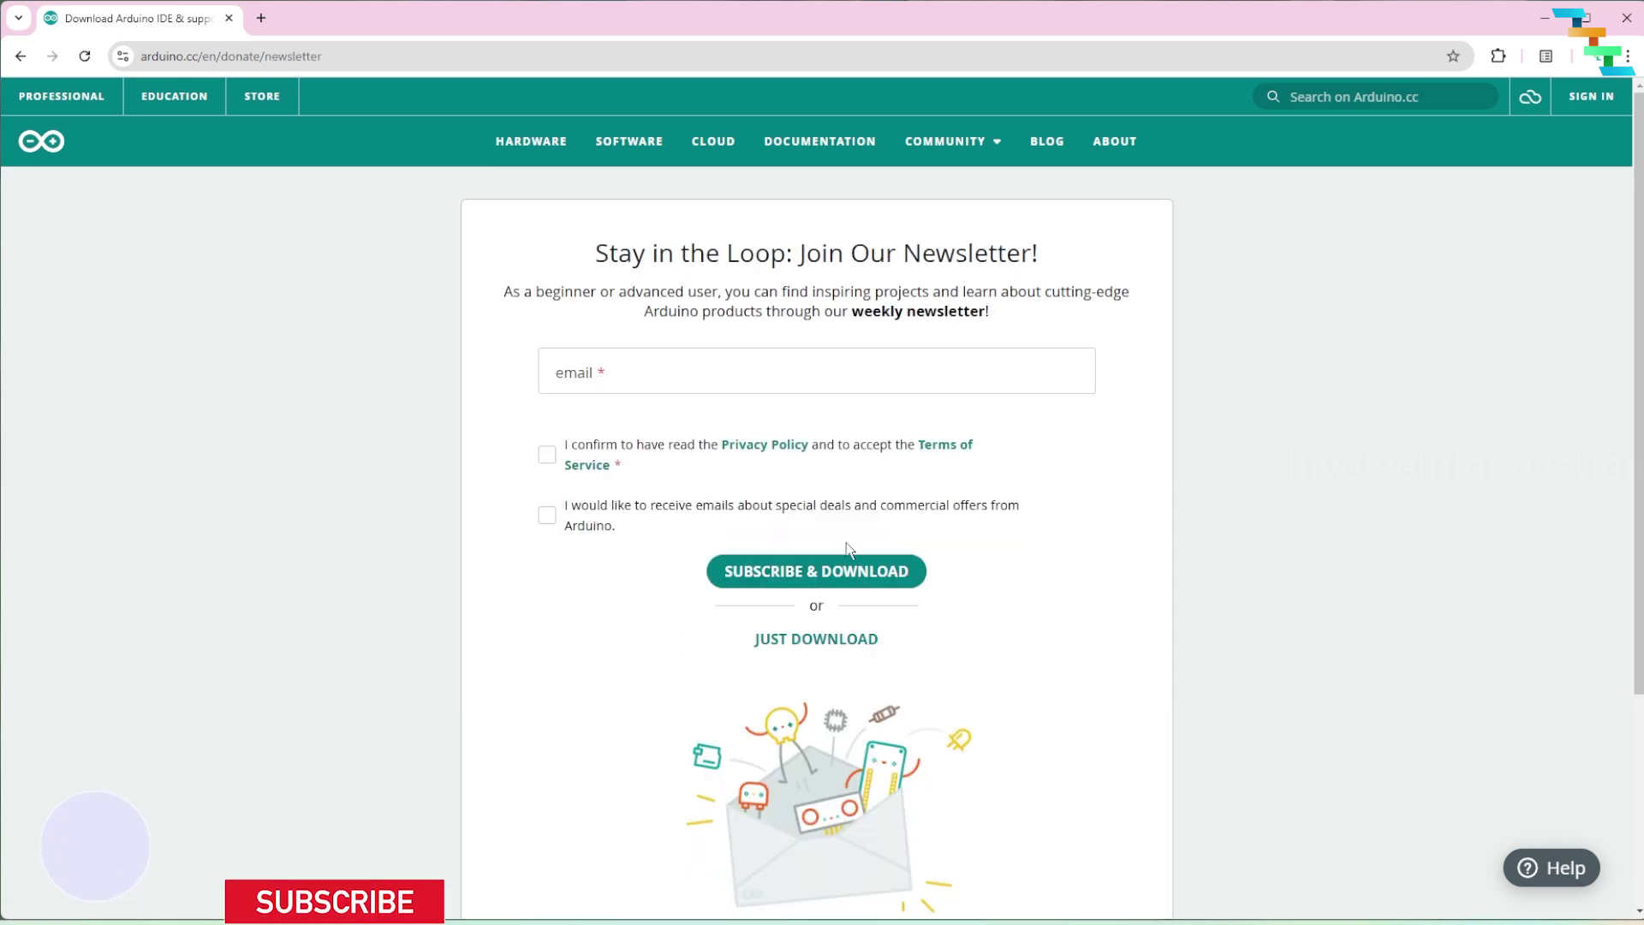
pyautogui.scroll(-3, 835, 549)
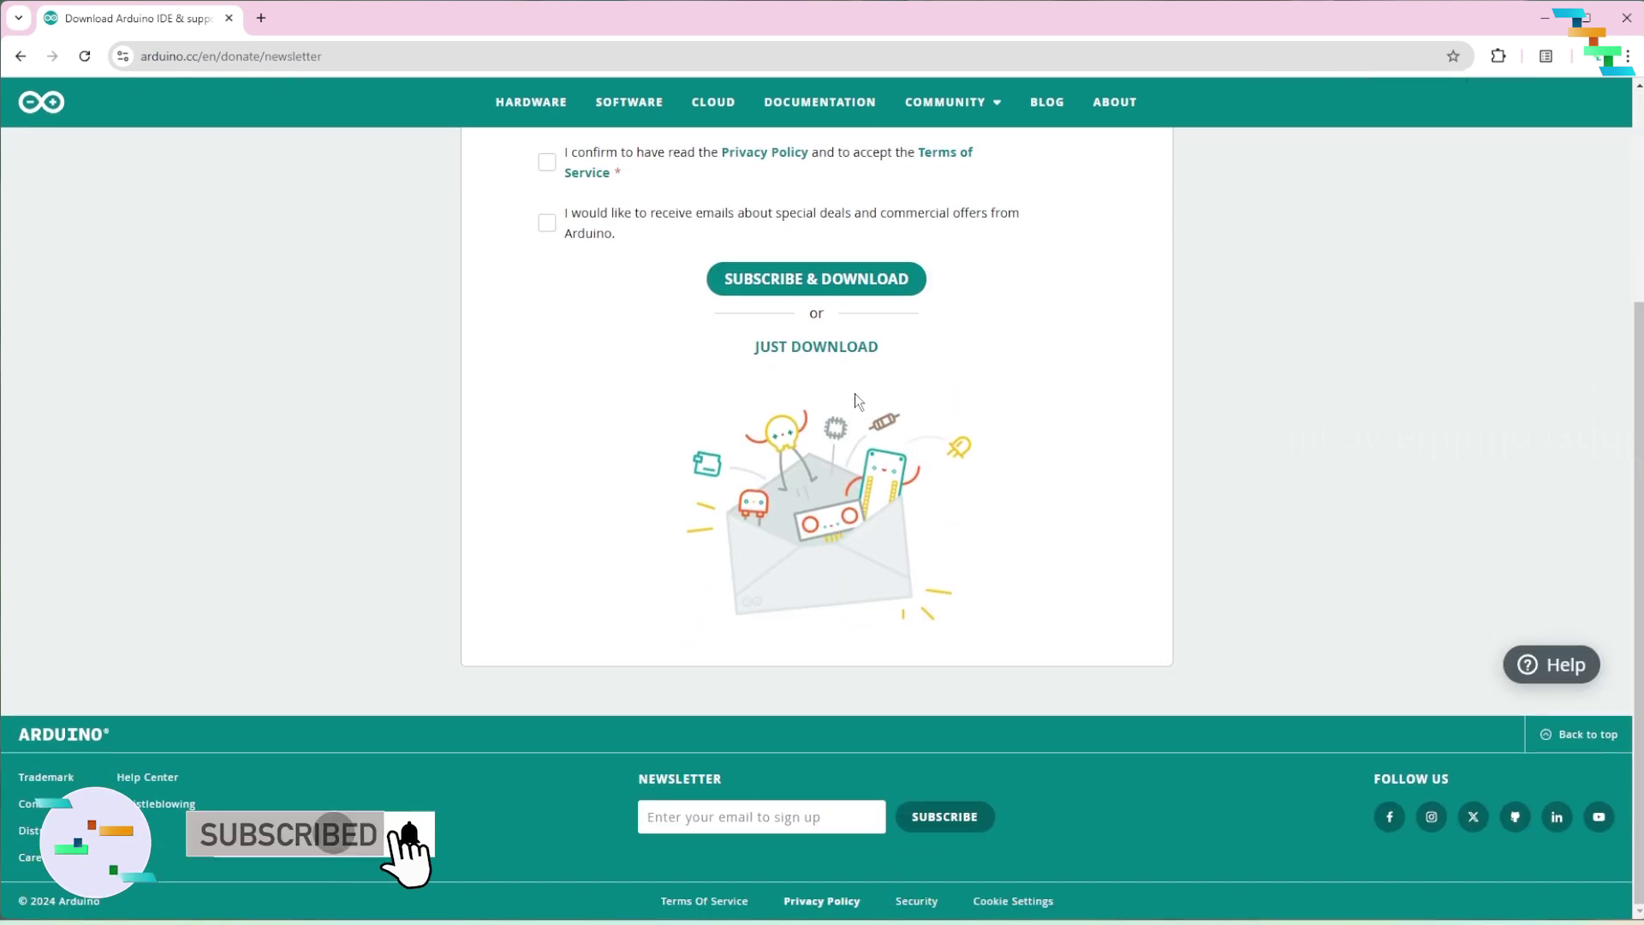
pyautogui.click(861, 353)
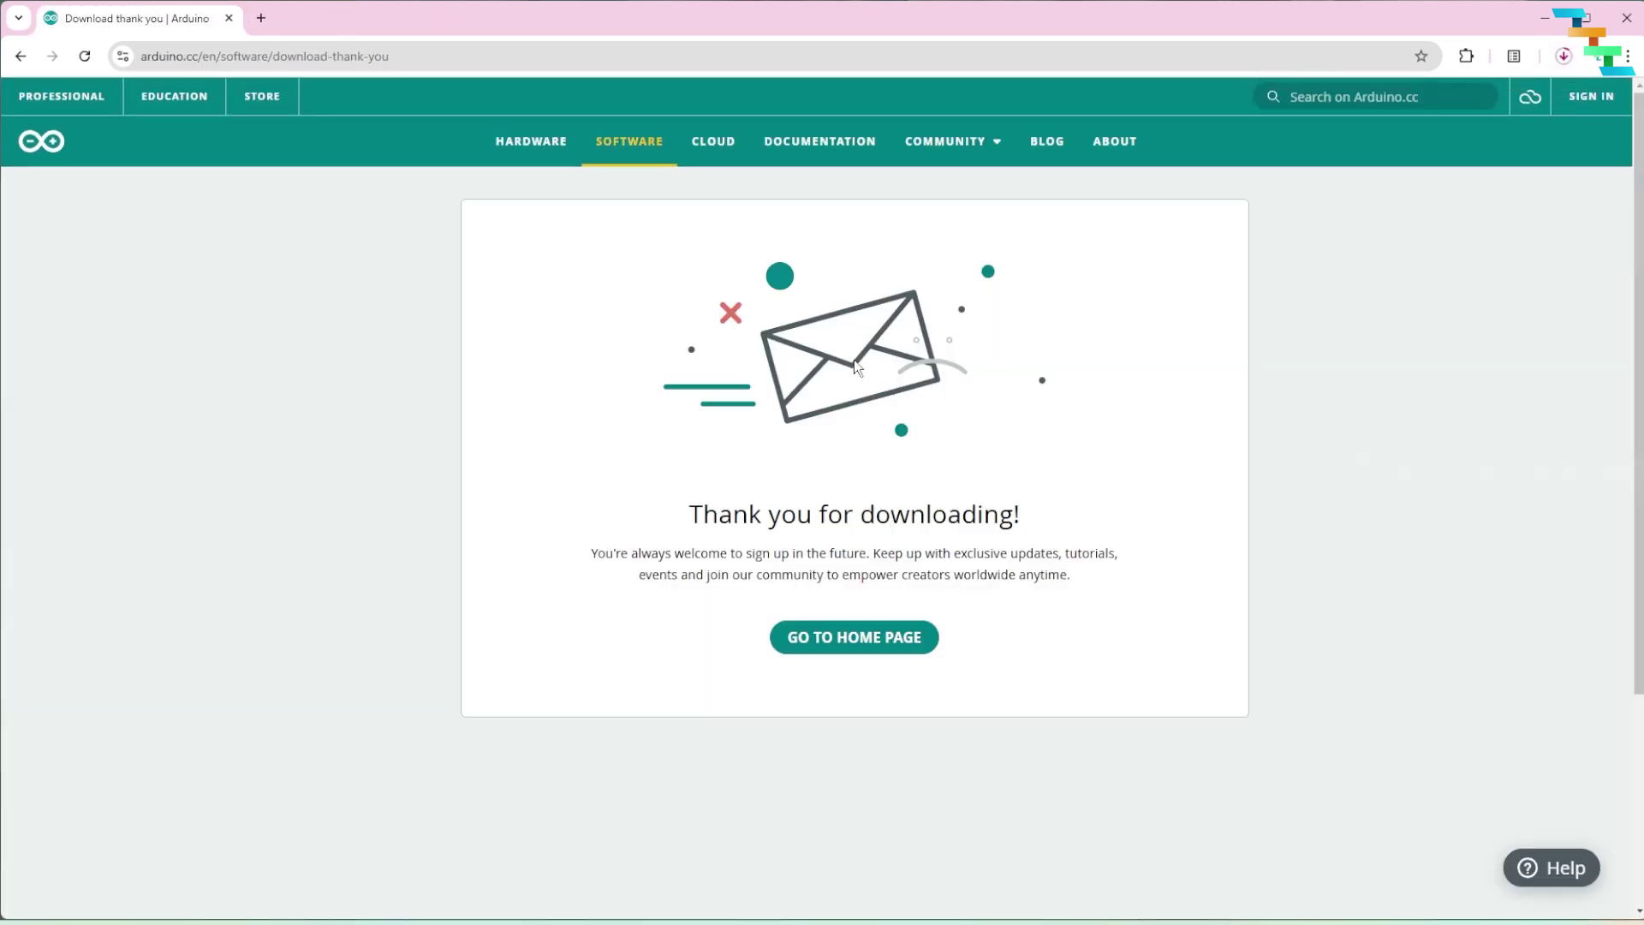
# Step: Run the downloaded Arduino IDE 2.3.3 installer from the browser's recent downloads
pyautogui.click(1564, 56)
pyautogui.moveTo(1464, 141)
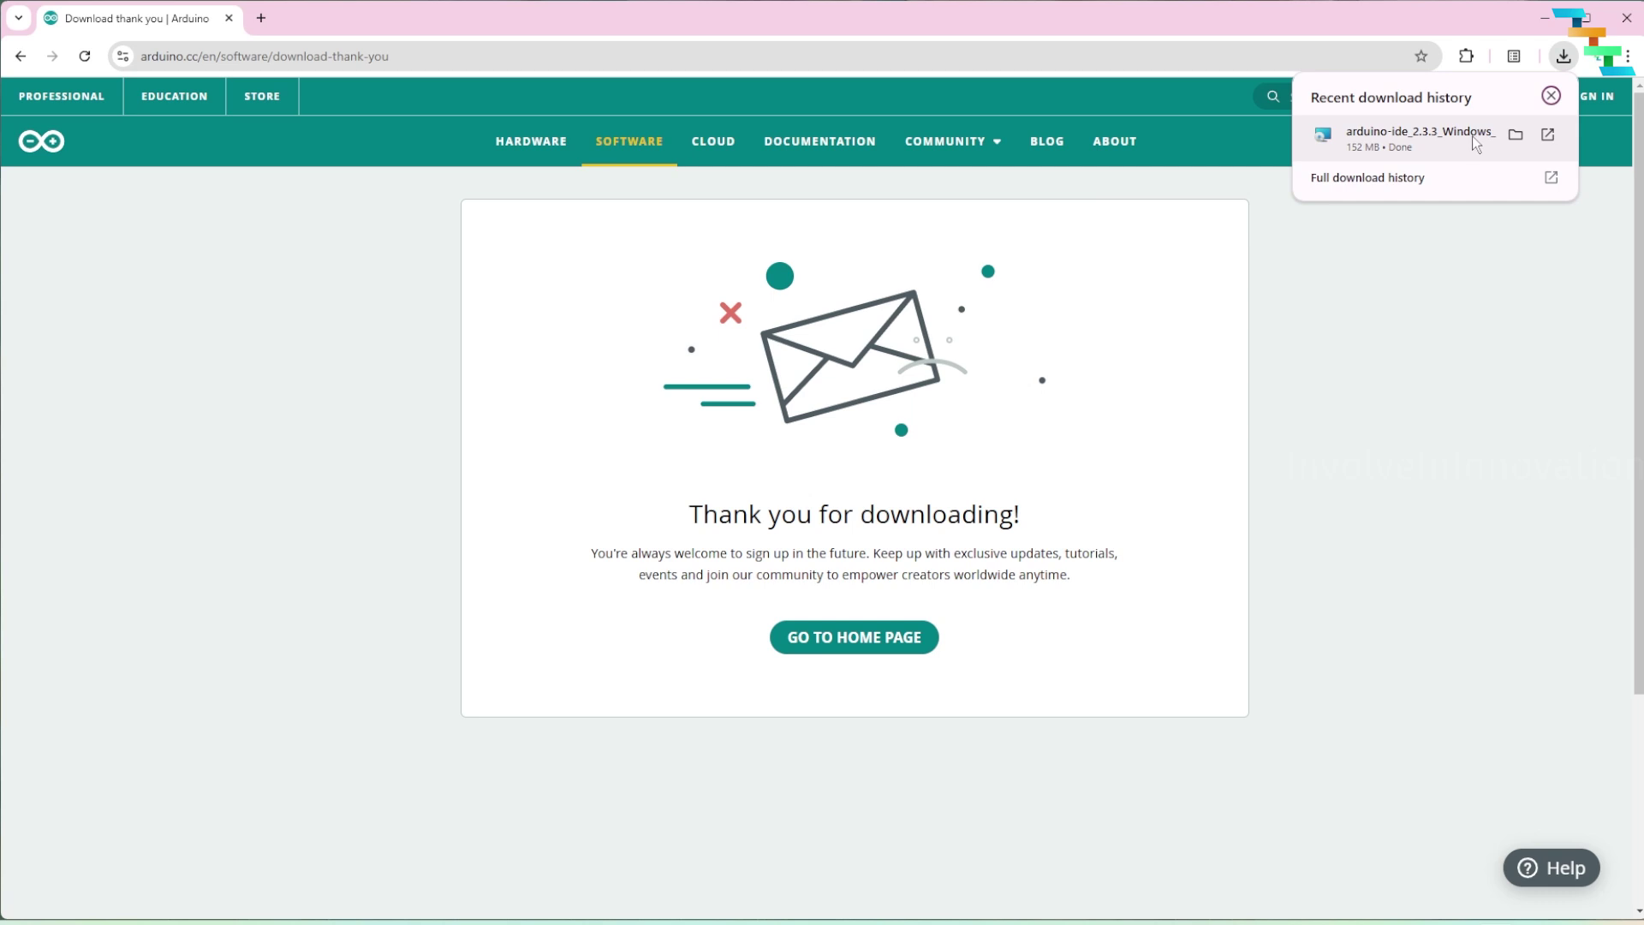
pyautogui.click(1474, 141)
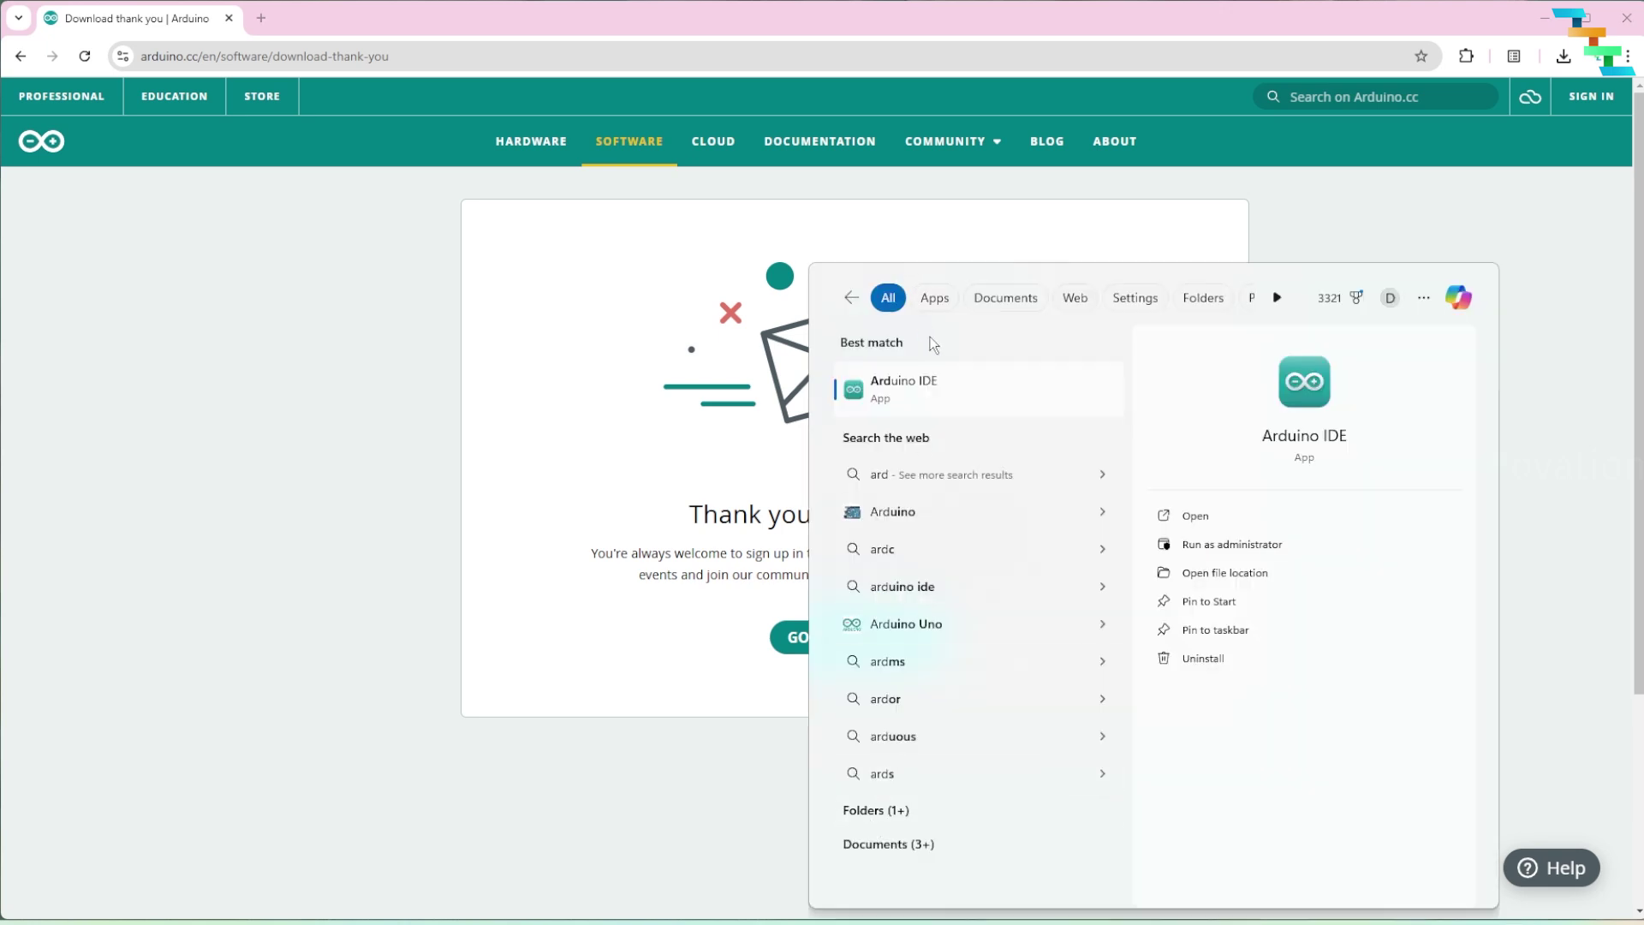
# Step: Launch Arduino IDE and allow installation of the Arduino srl device drivers
pyautogui.click(856, 368)
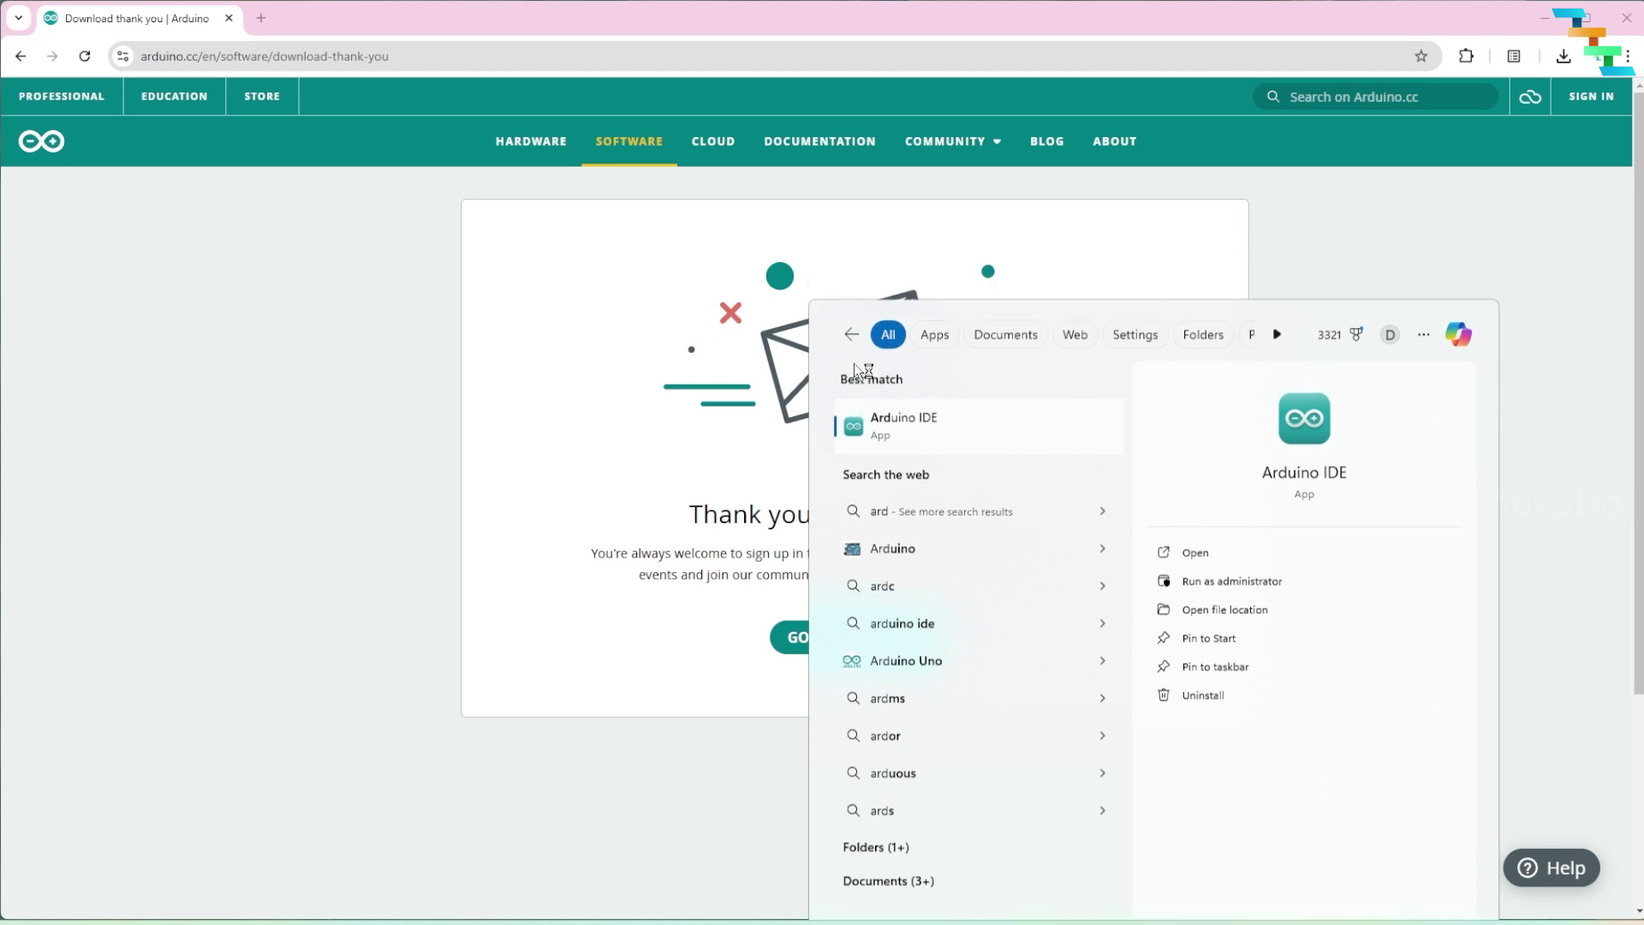
pyautogui.click(504, 196)
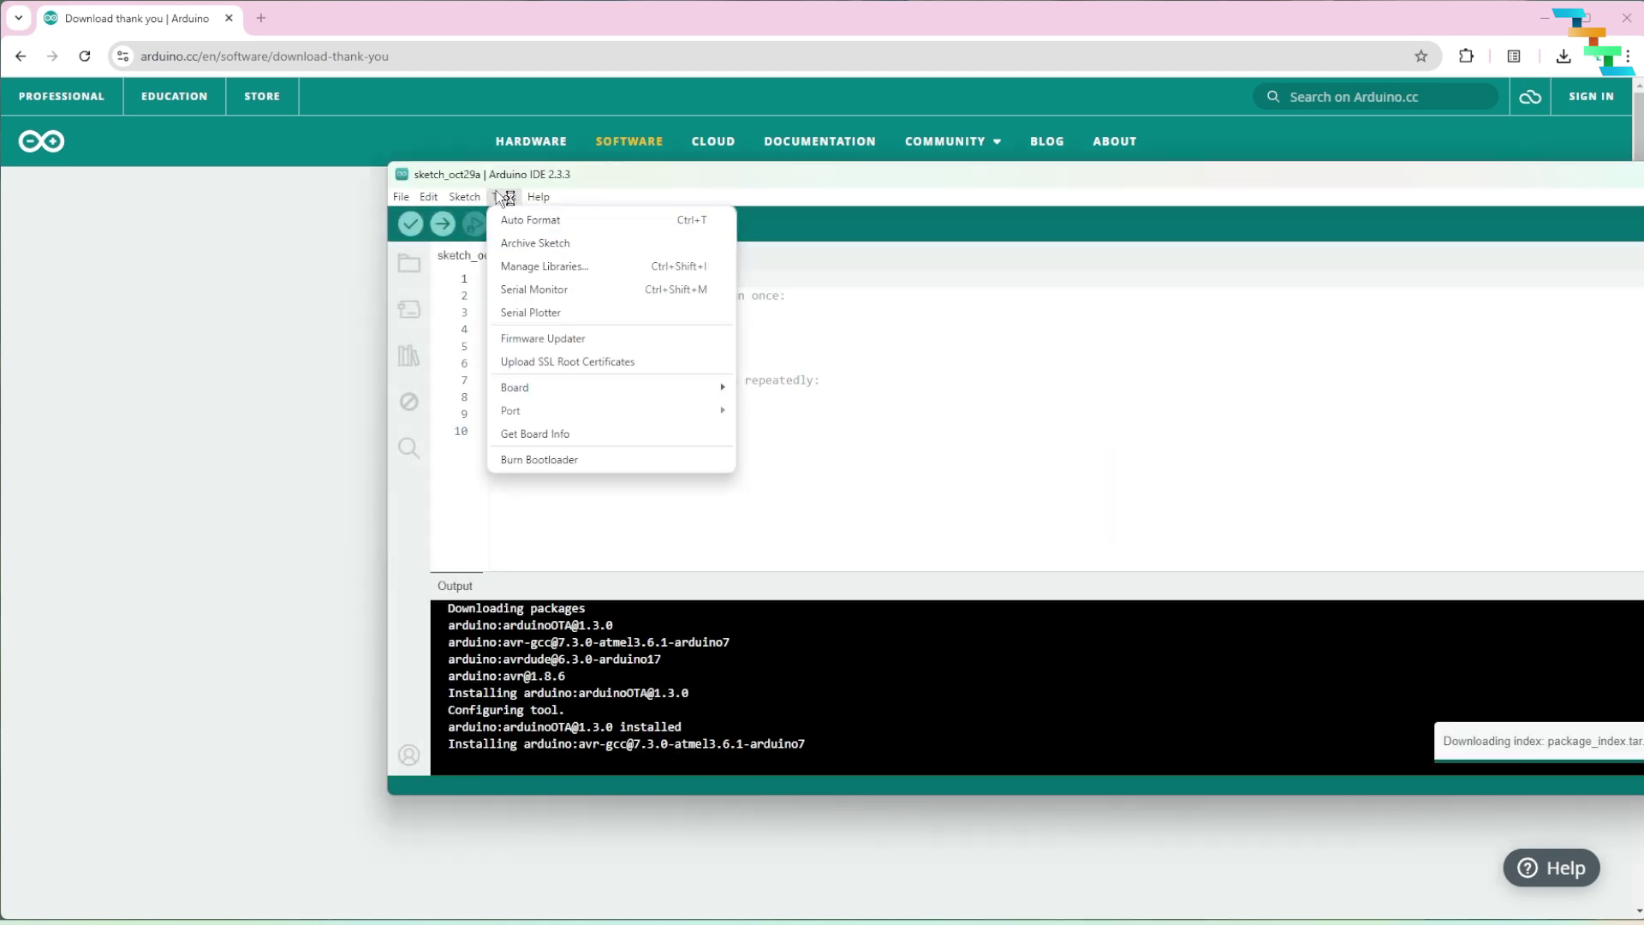
pyautogui.click(1207, 471)
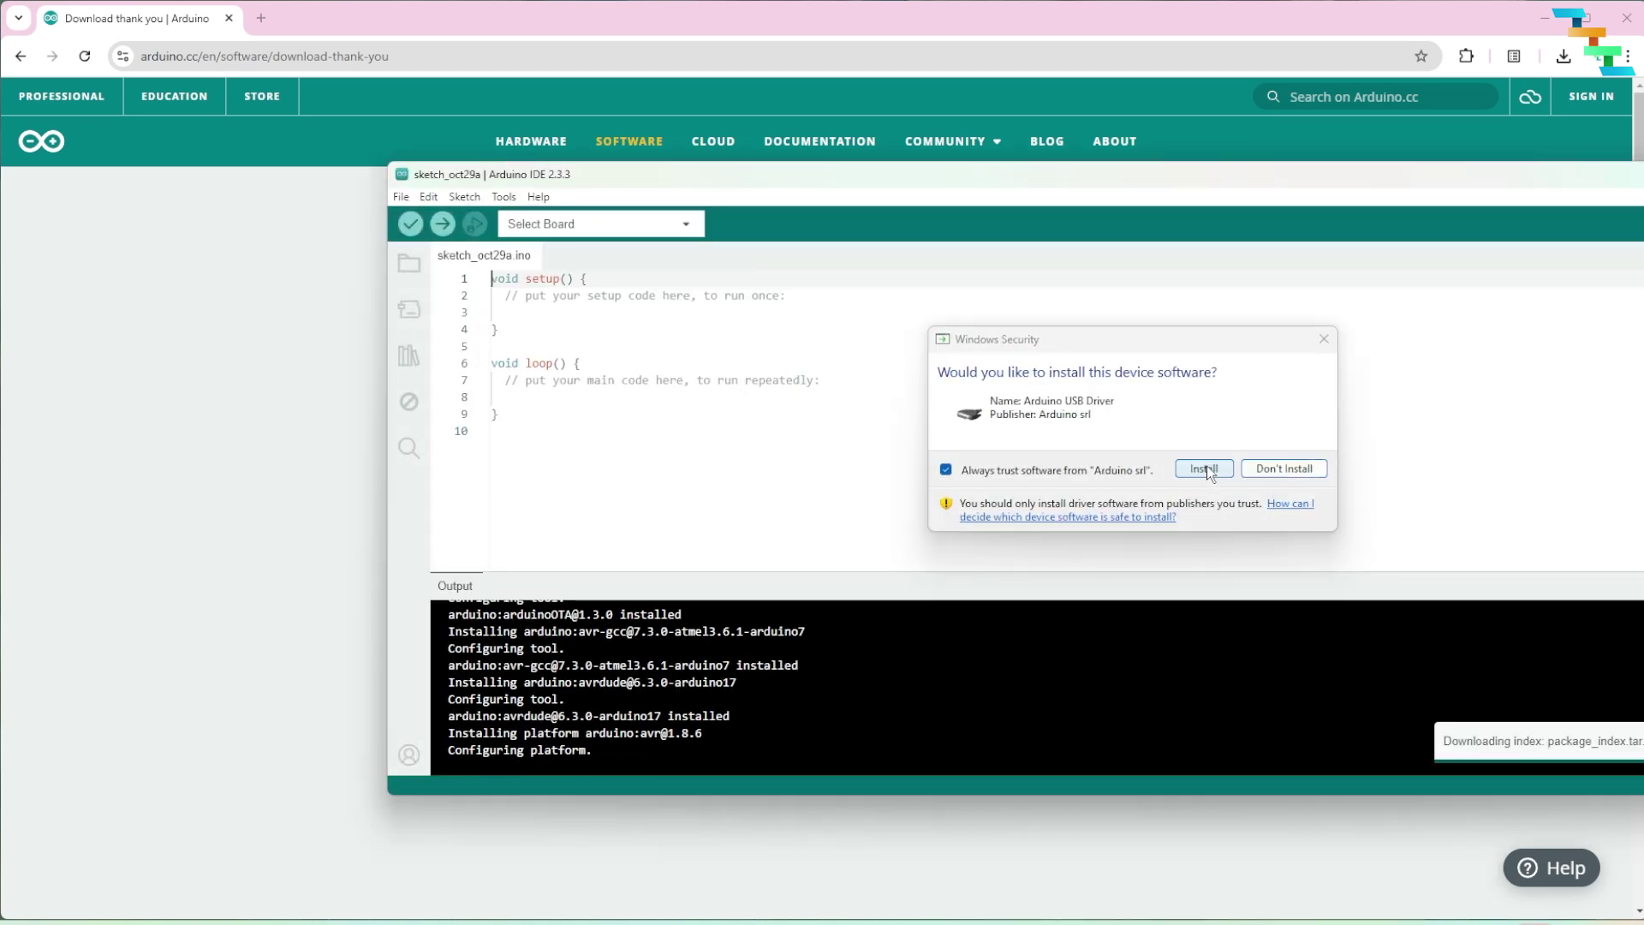
pyautogui.click(1207, 470)
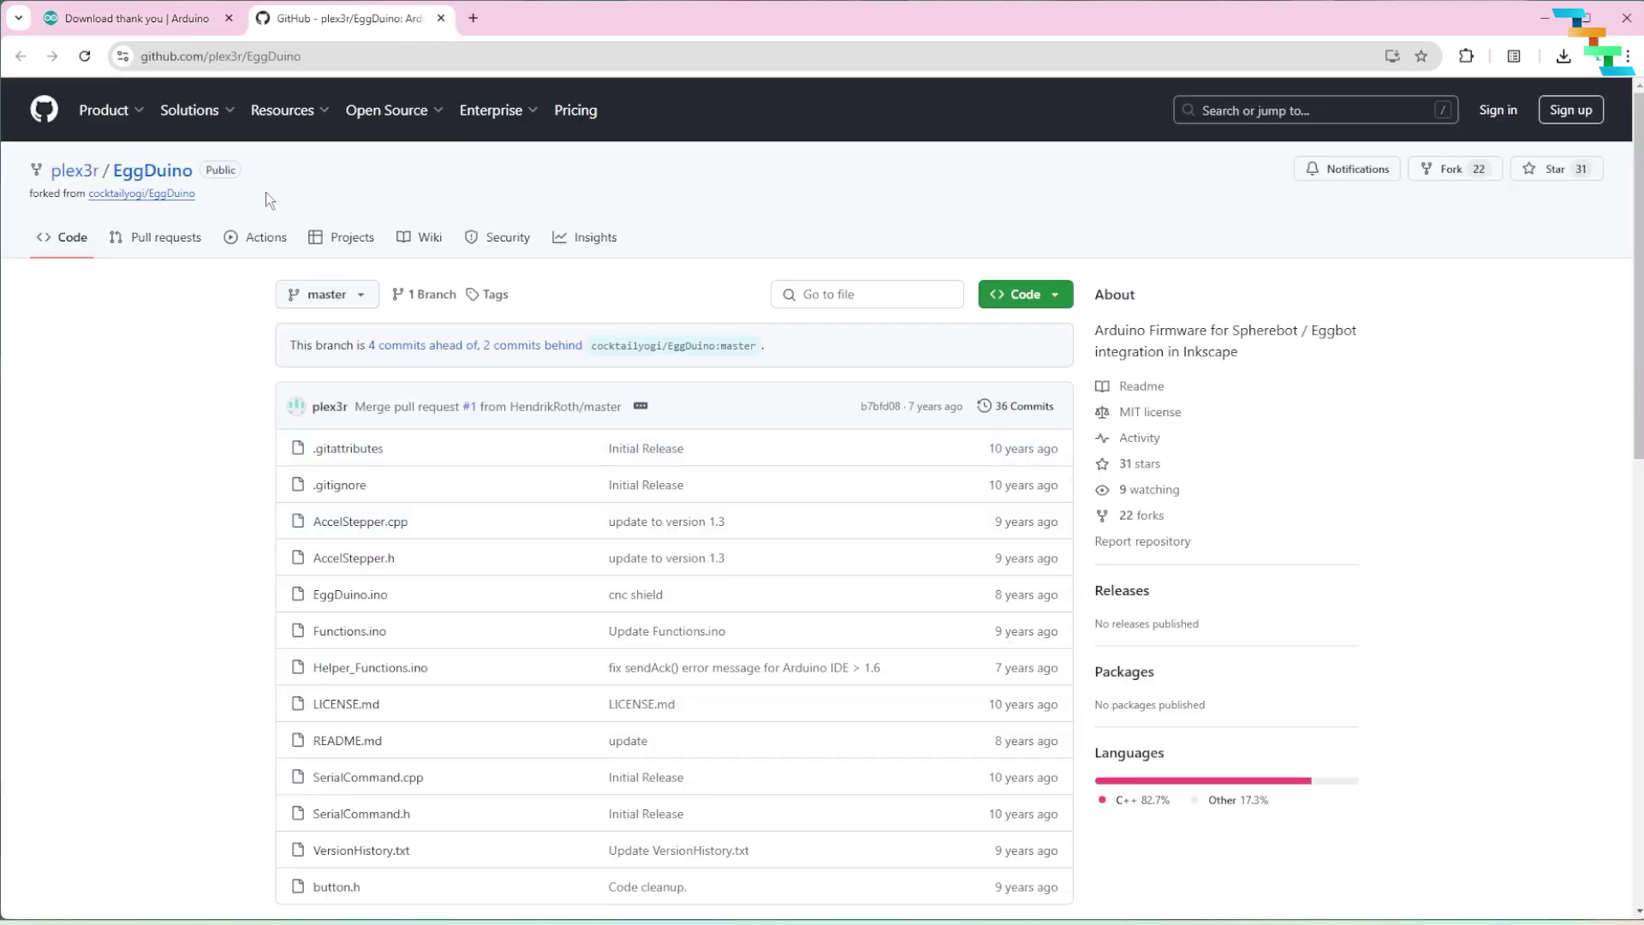
# Step: Review the README of the plex3r/EggDuino repository on GitHub and copy its HTTPS clone URL
pyautogui.scroll(-8, 259, 515)
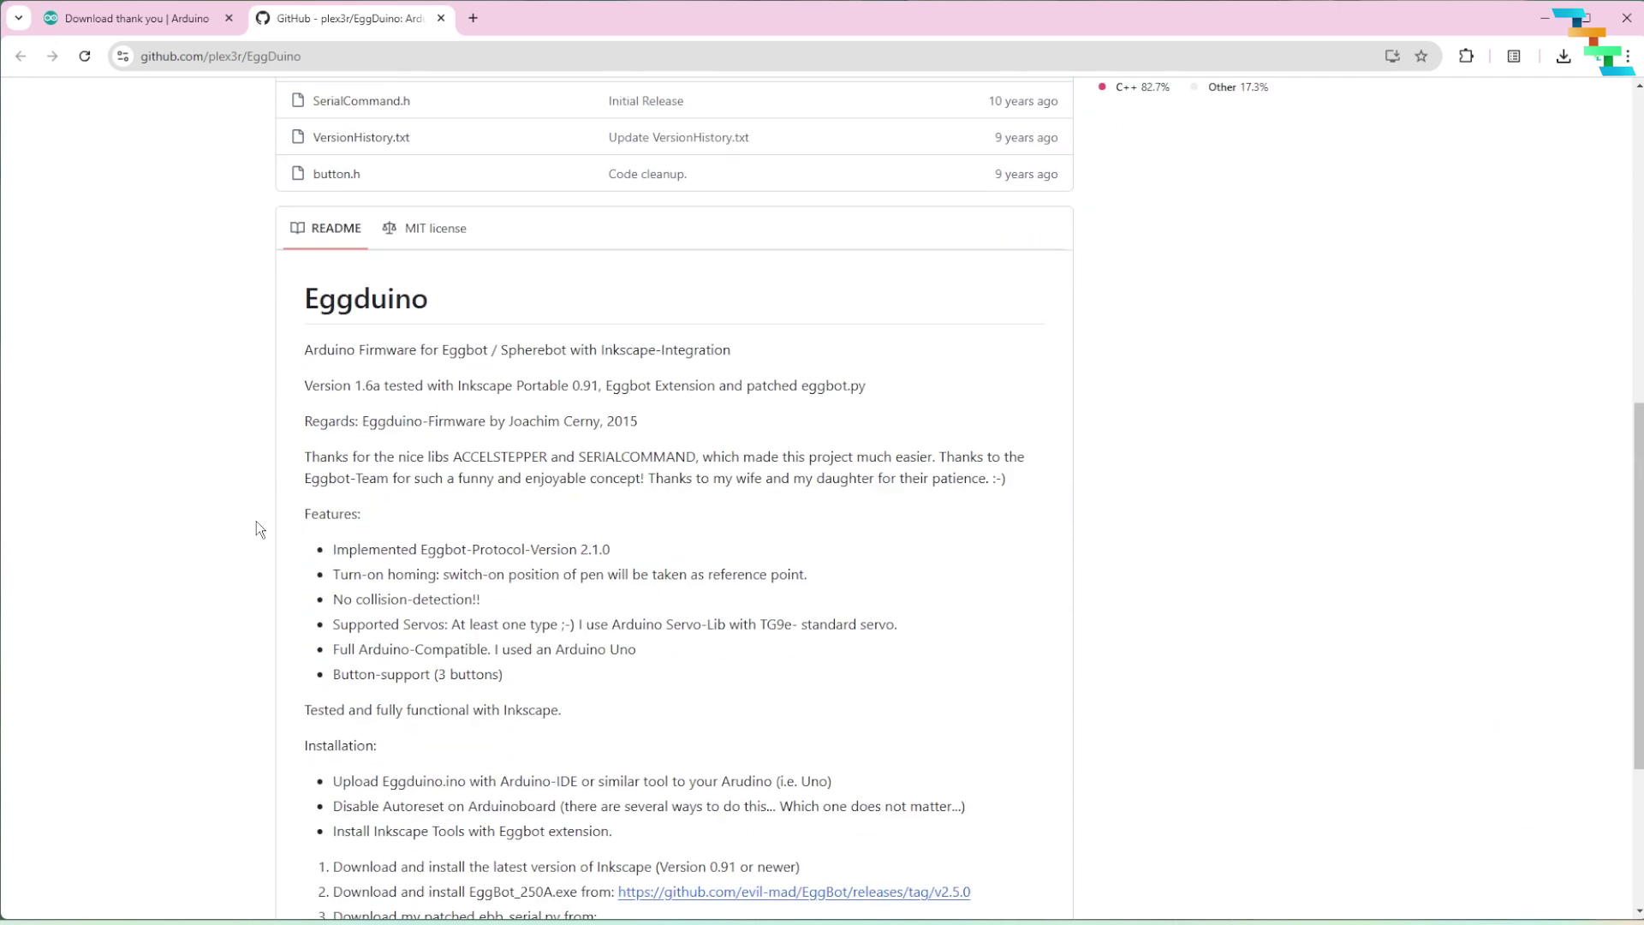
pyautogui.scroll(-4, 255, 520)
pyautogui.scroll(4, 249, 530)
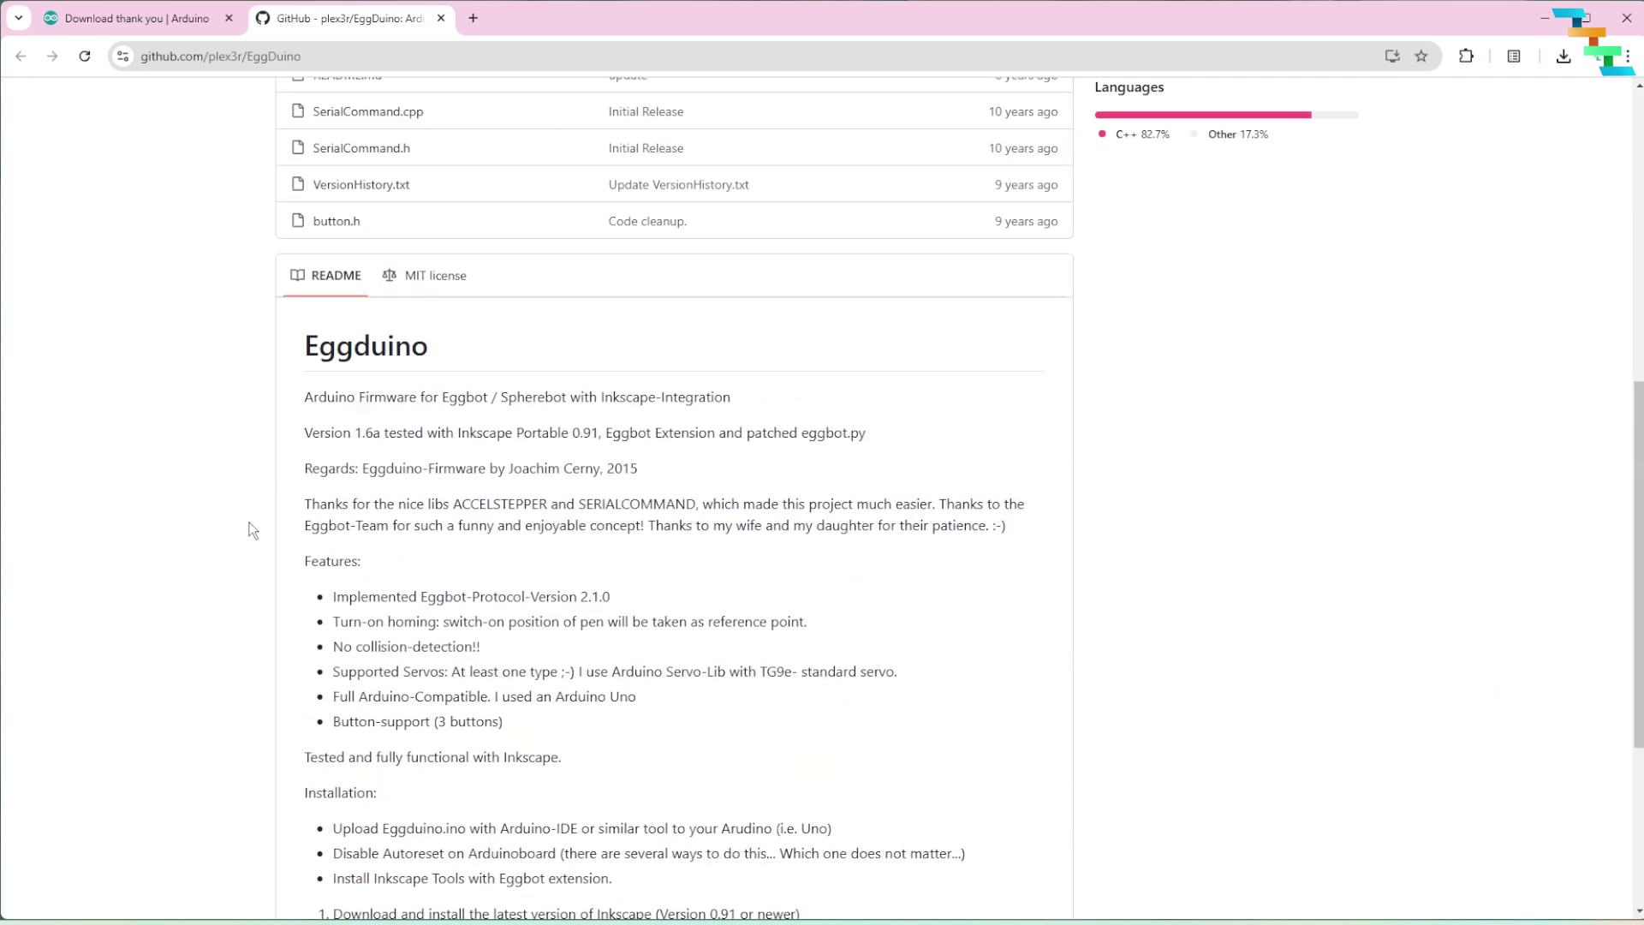
pyautogui.scroll(7, 251, 529)
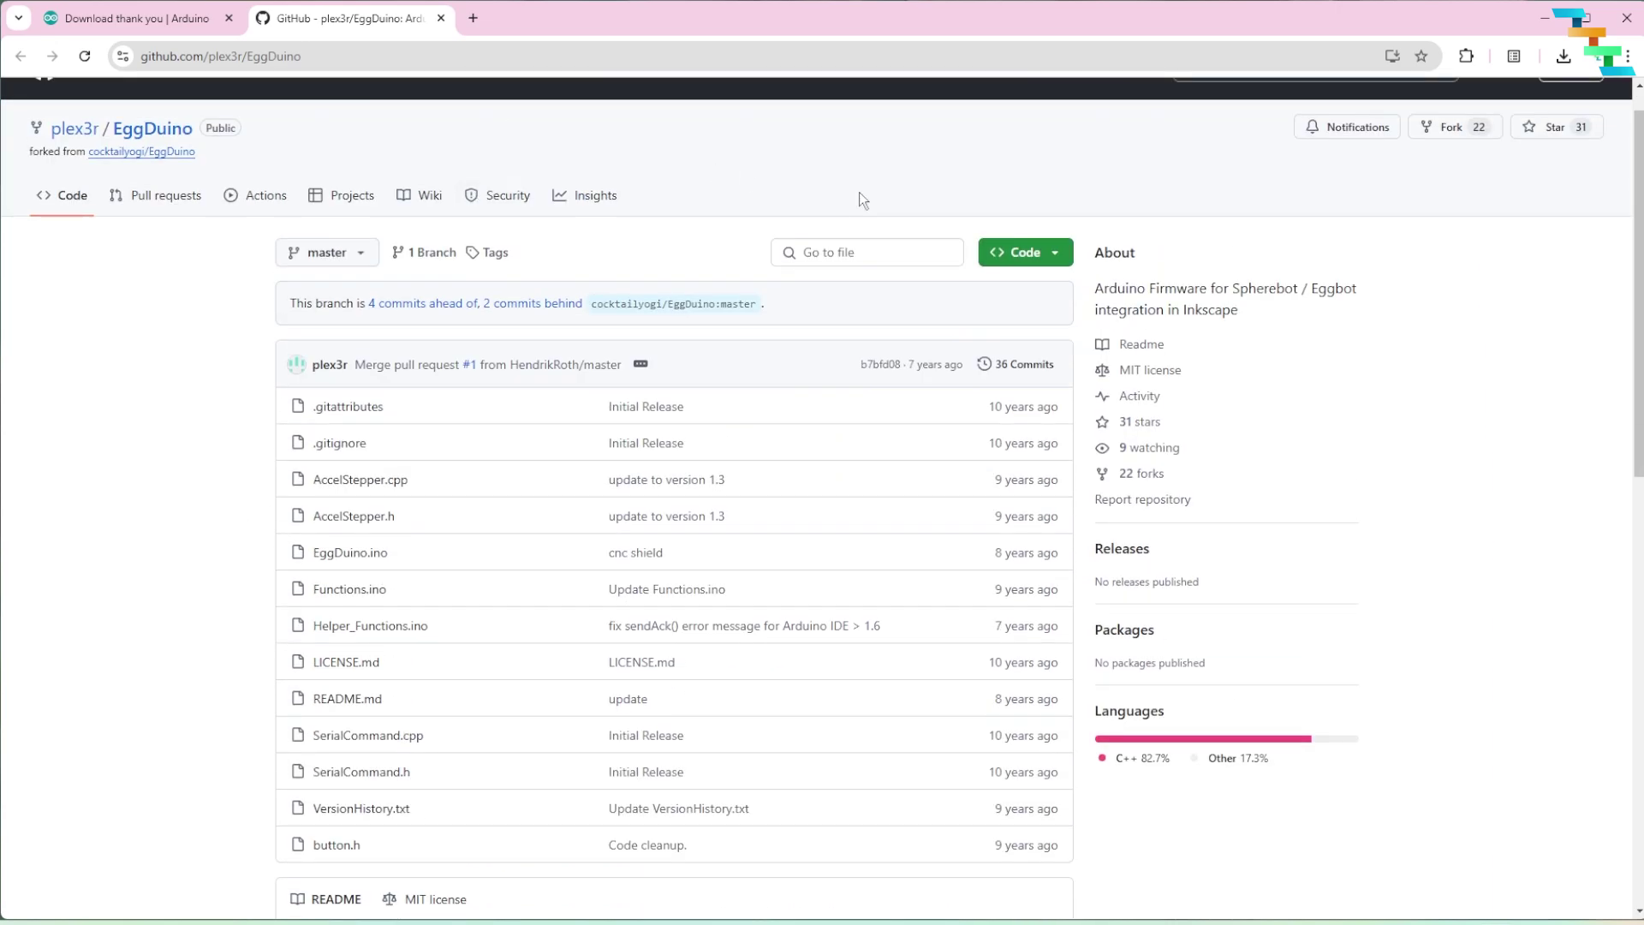
pyautogui.click(1052, 254)
pyautogui.click(1043, 375)
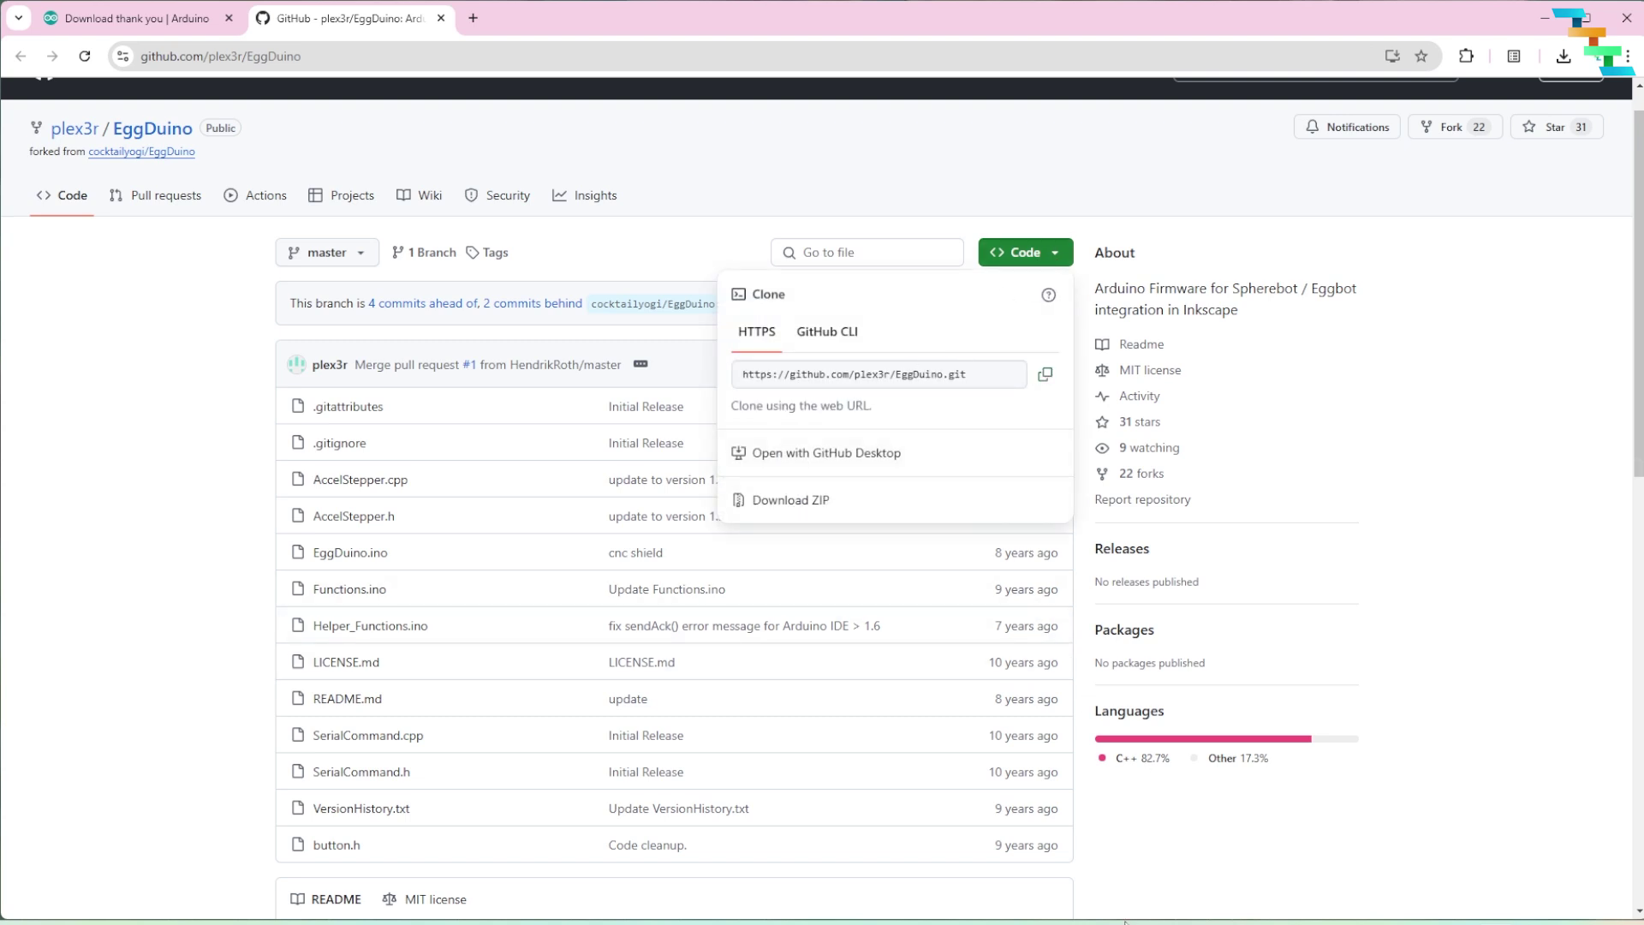
# Step: Switch to File Explorer and open a command prompt in the C:\learning\eggbot folder
pyautogui.hotkey('alt', 'Tab')
pyautogui.click(685, 56)
pyautogui.write('cmd')
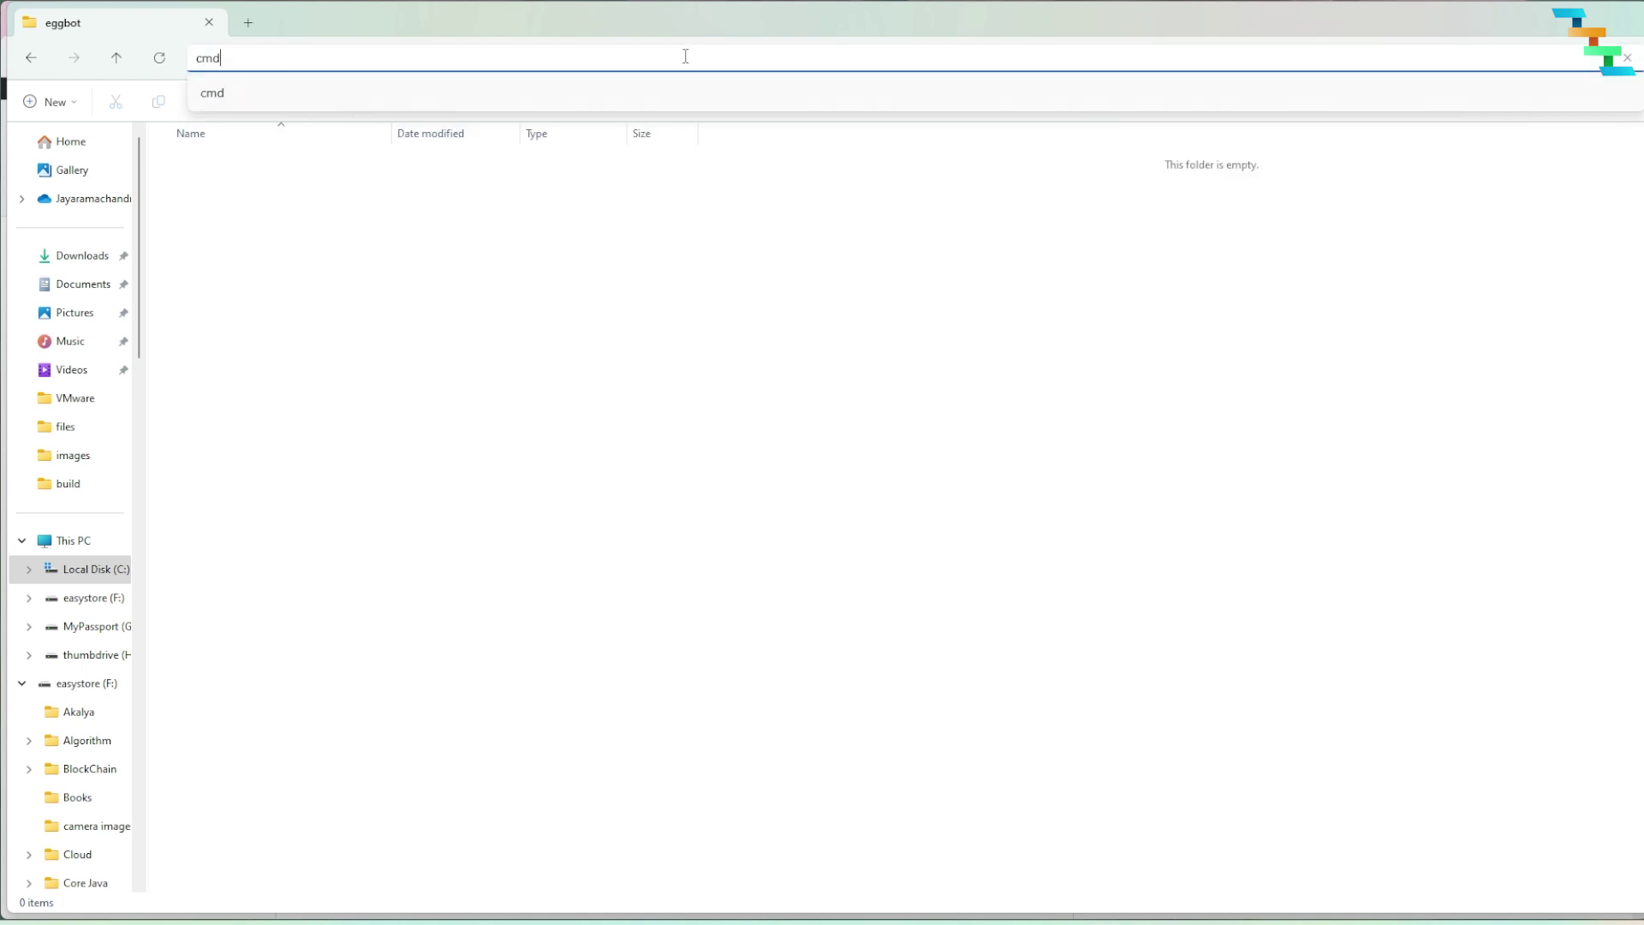
pyautogui.press('Return')
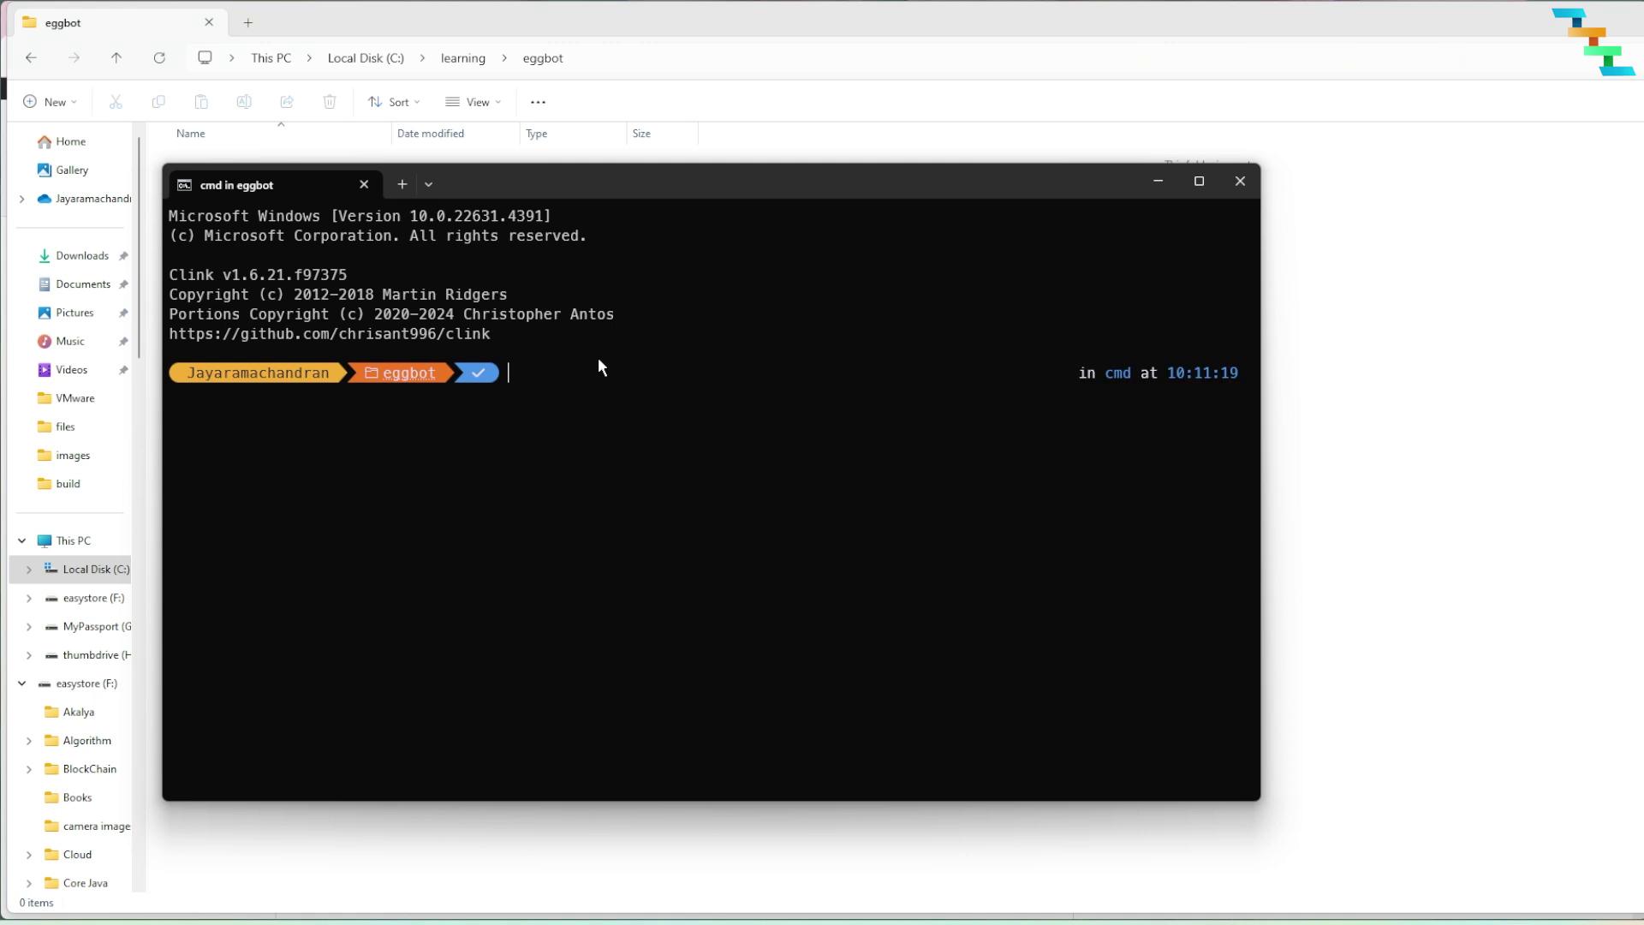
pyautogui.write('git clone')
pyautogui.hotkey('ctrl', 'v')
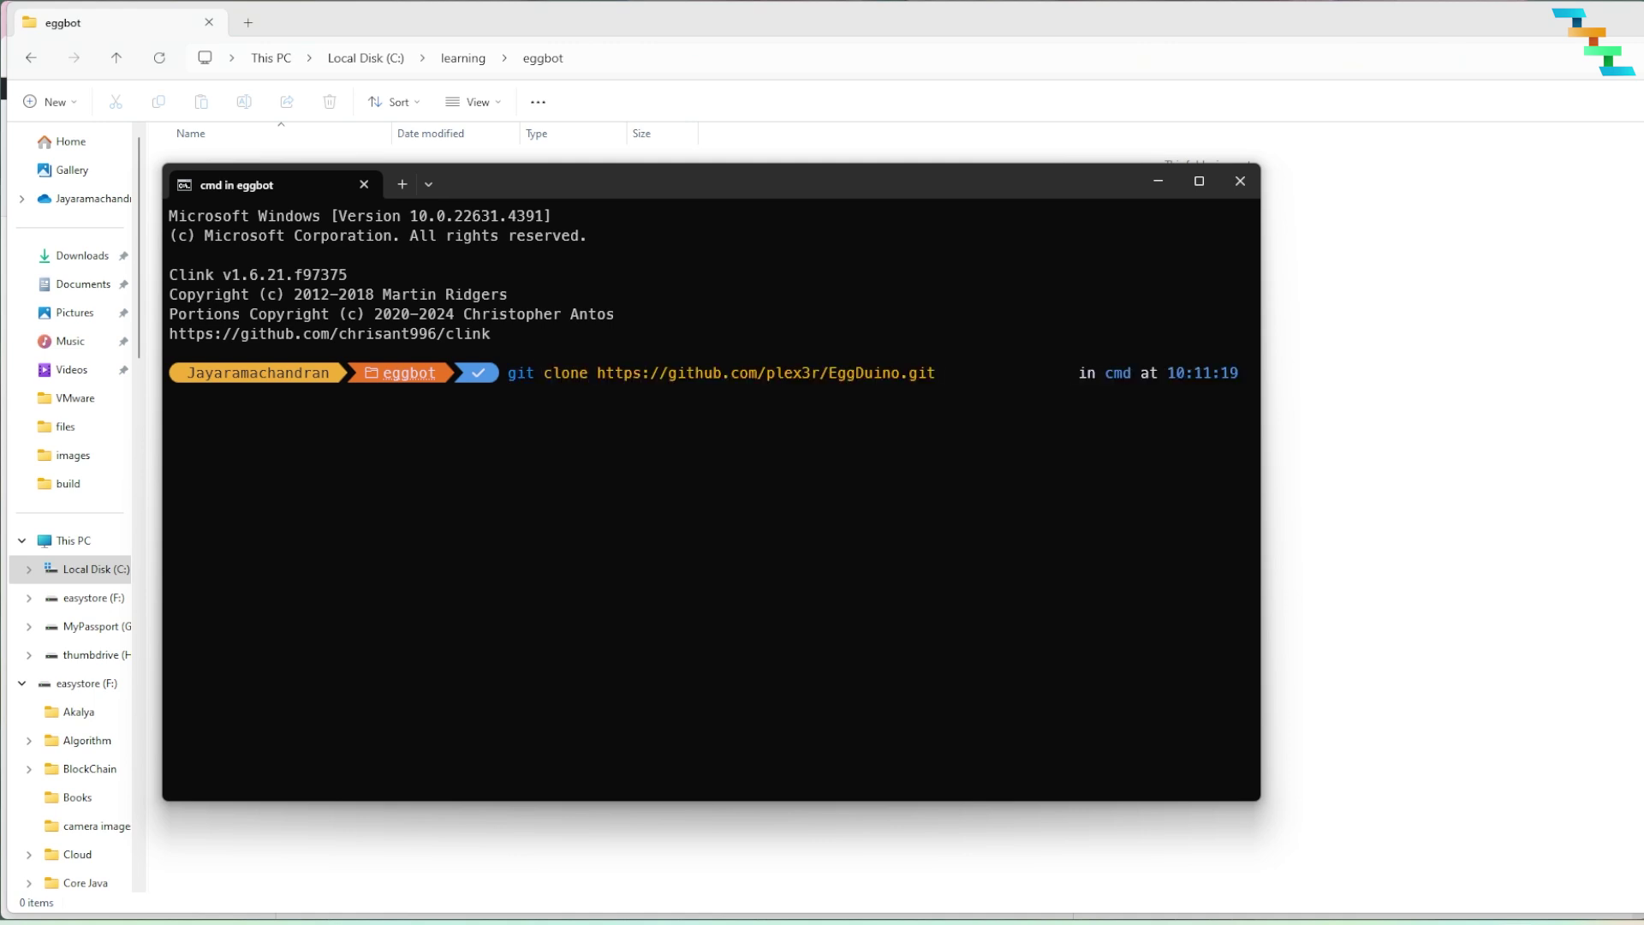
pyautogui.press('Return')
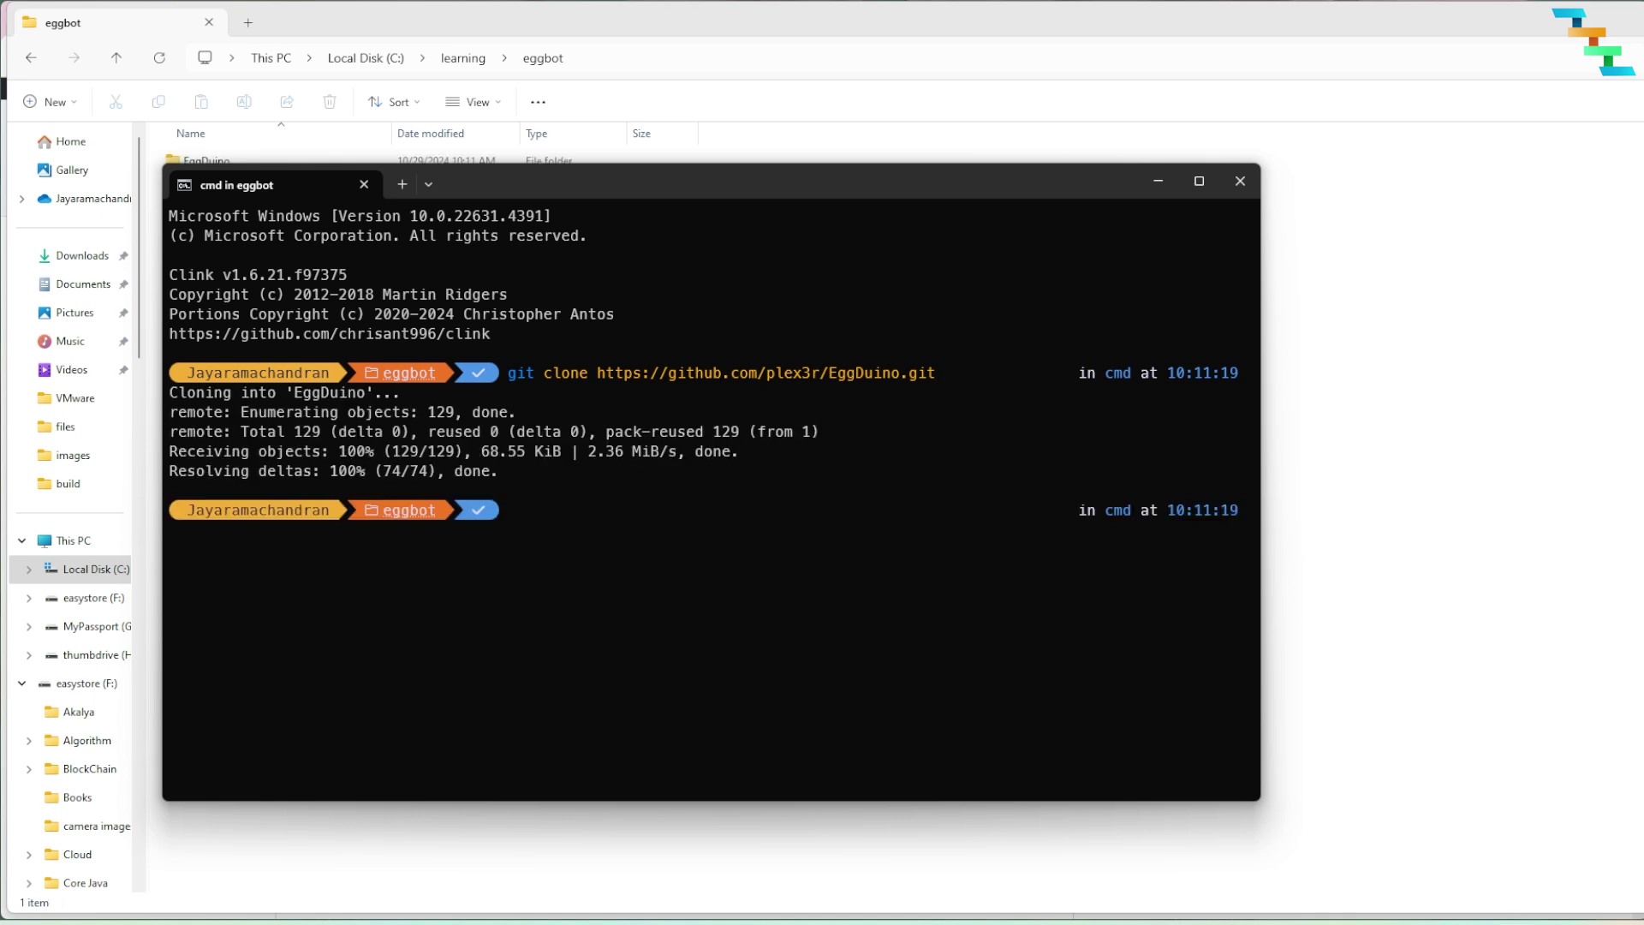
pyautogui.click(347, 144)
pyautogui.doubleClick(439, 159)
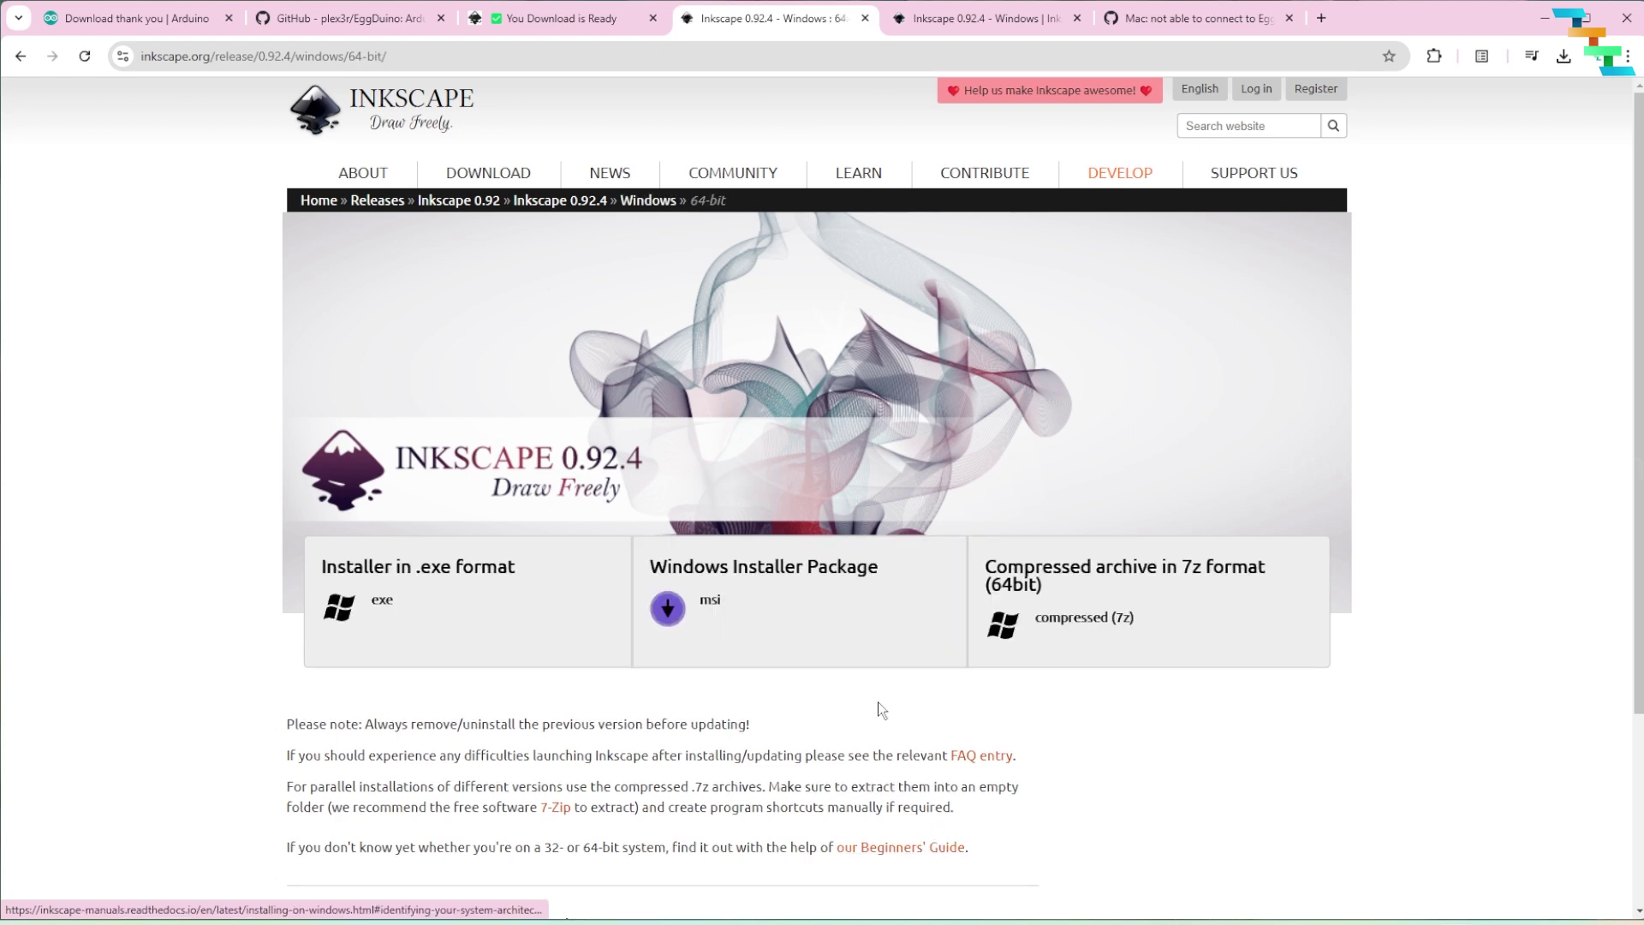
# Step: Download the 64-bit Windows .exe installer of Inkscape 0.92.4 in the browser and run it
pyautogui.click(497, 578)
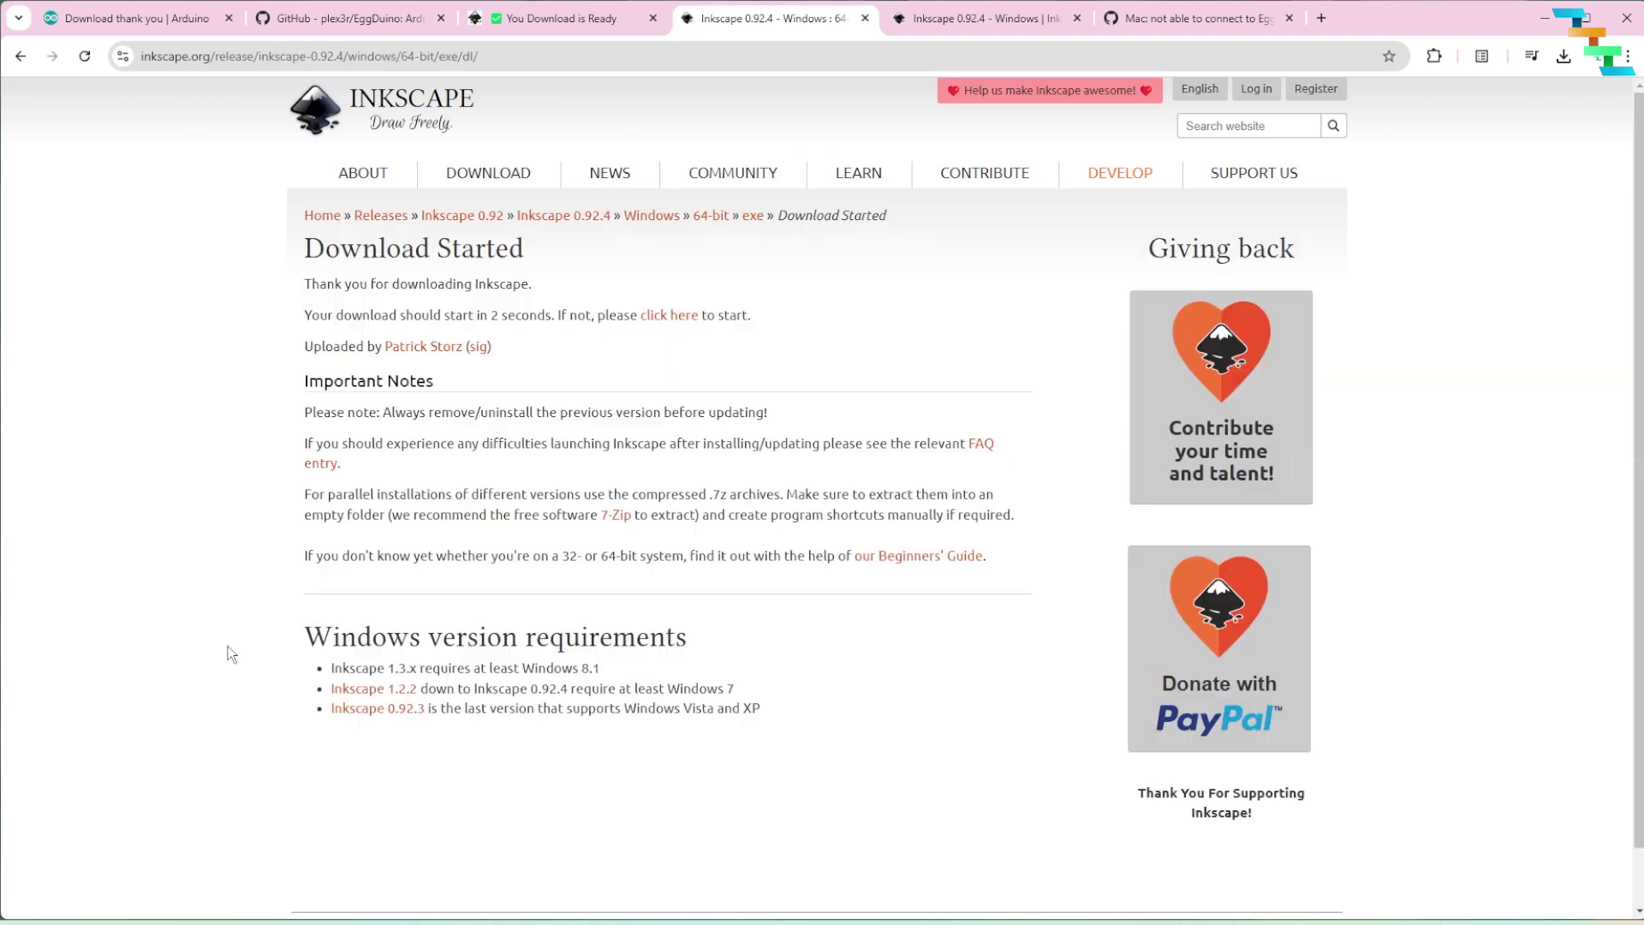
pyautogui.click(1565, 59)
pyautogui.click(1442, 143)
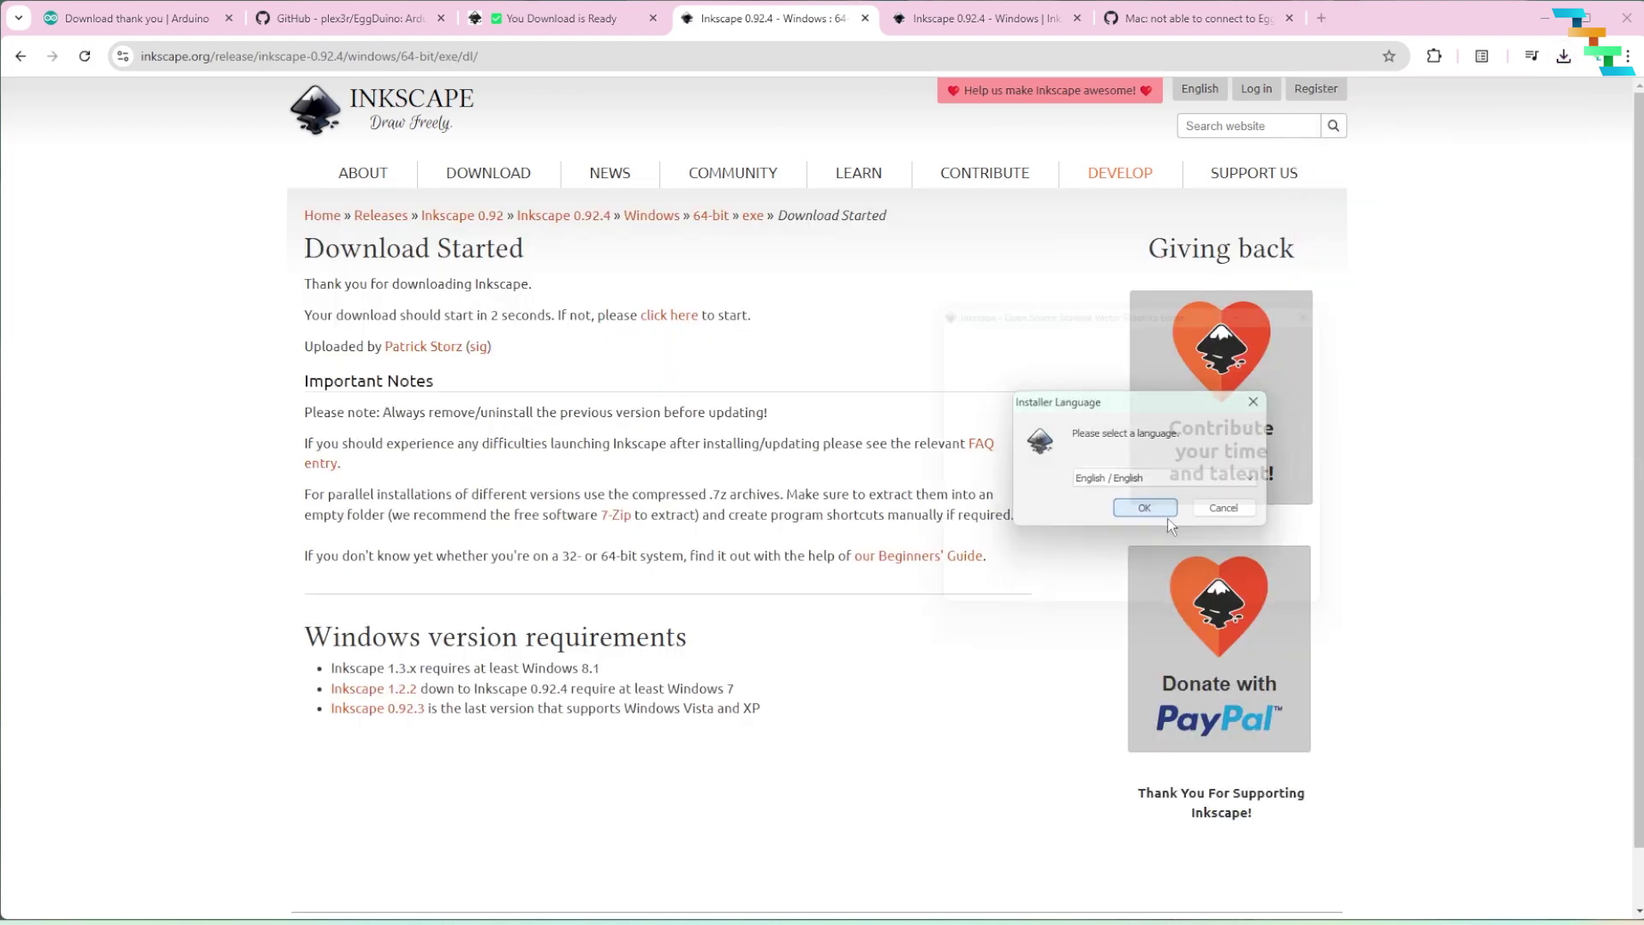
# Step: Install Inkscape 0.92.4 in English with the Optimal components, and finish the setup with Run Inkscape enabled
pyautogui.click(1168, 517)
pyautogui.click(1226, 610)
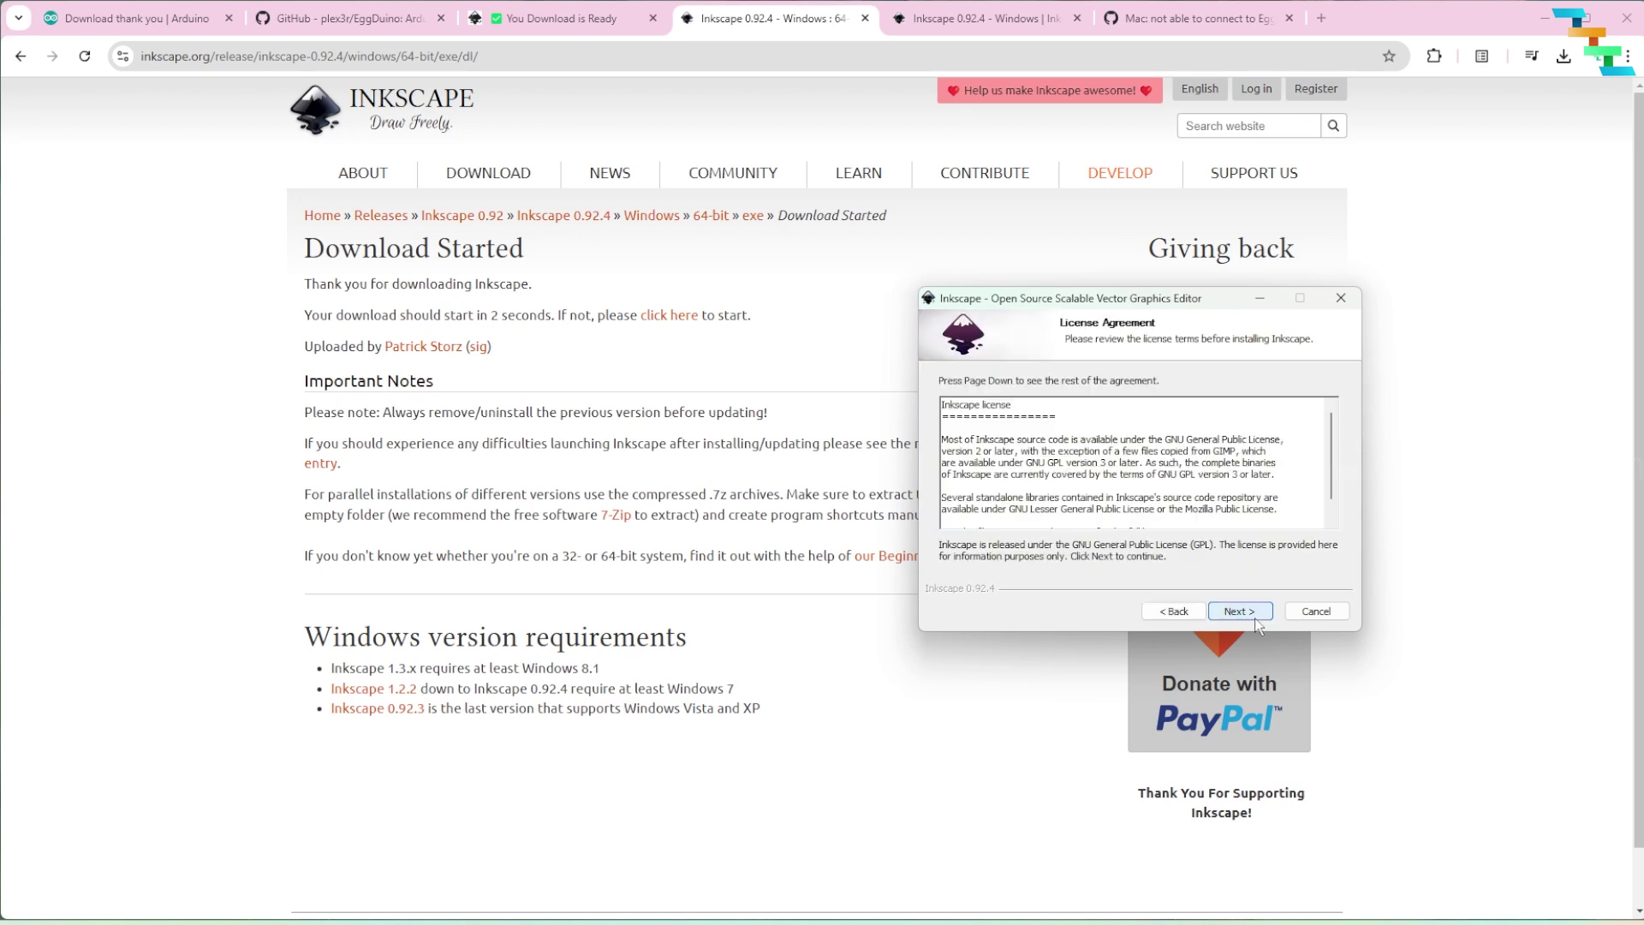
pyautogui.click(1233, 610)
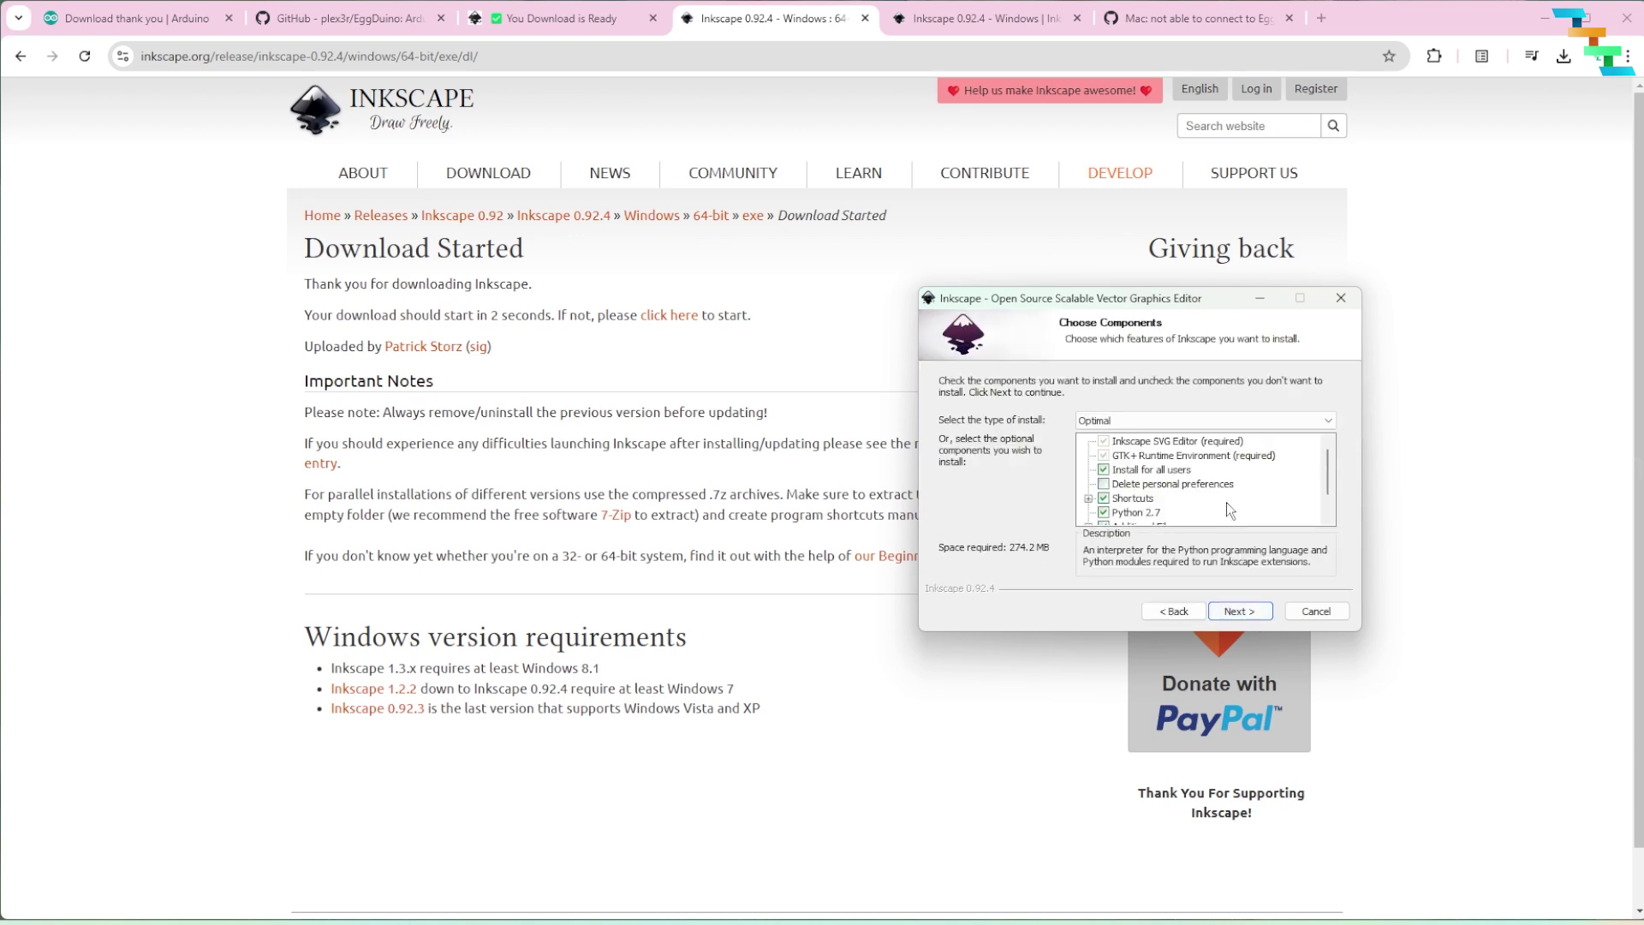
pyautogui.scroll(-2, 1224, 496)
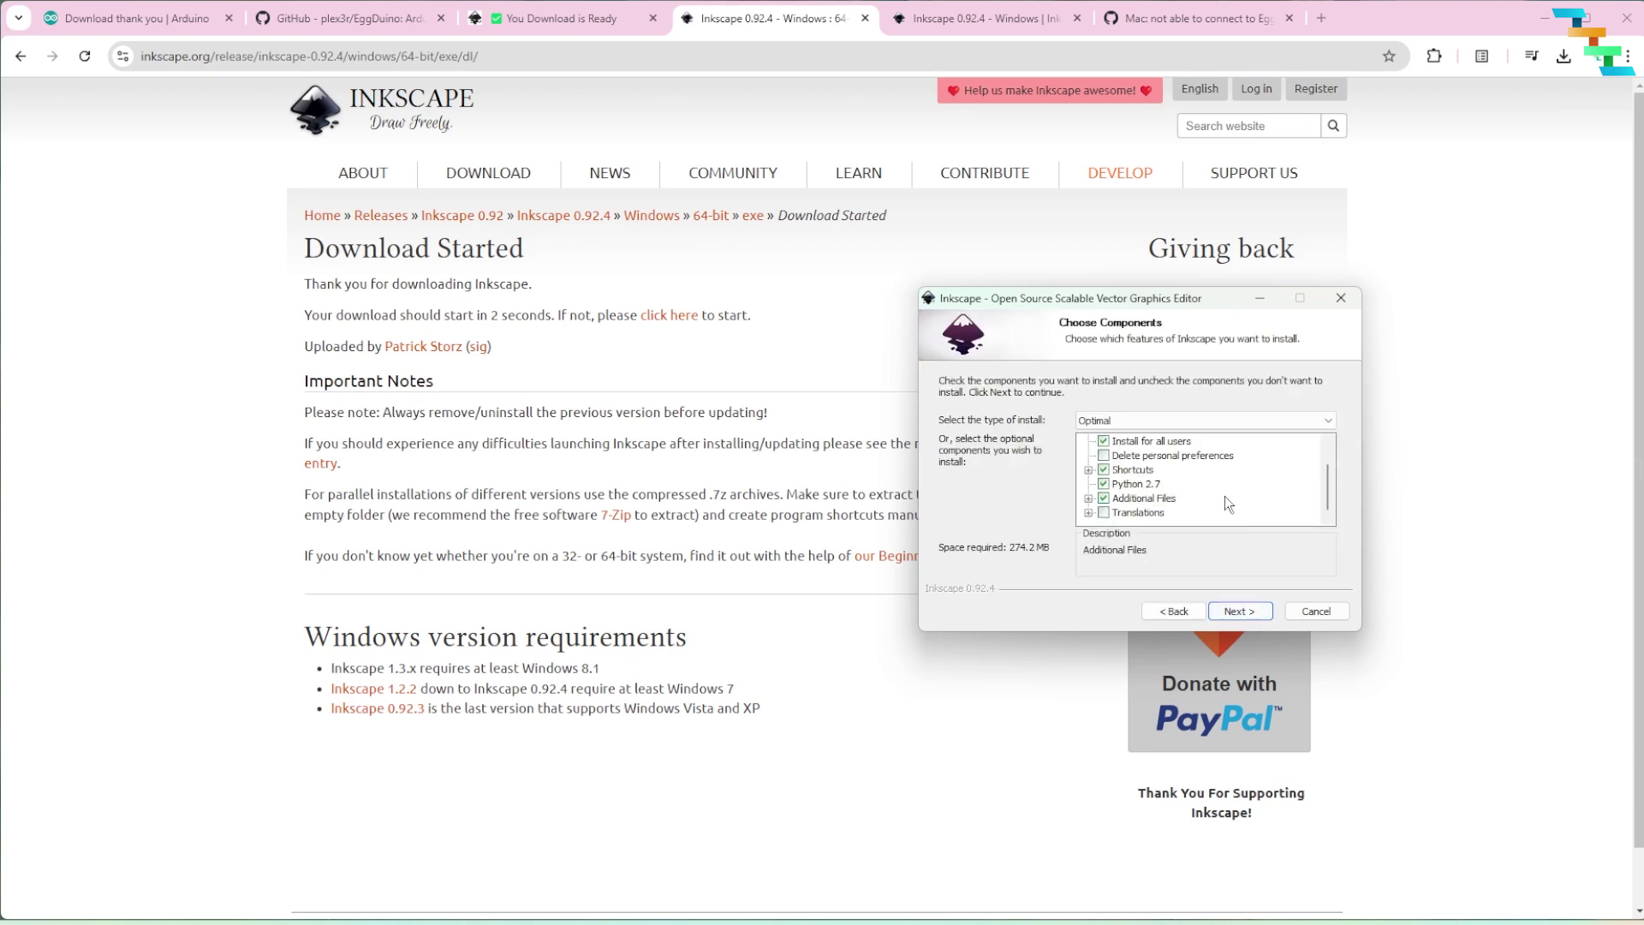
pyautogui.click(1241, 601)
pyautogui.click(1240, 608)
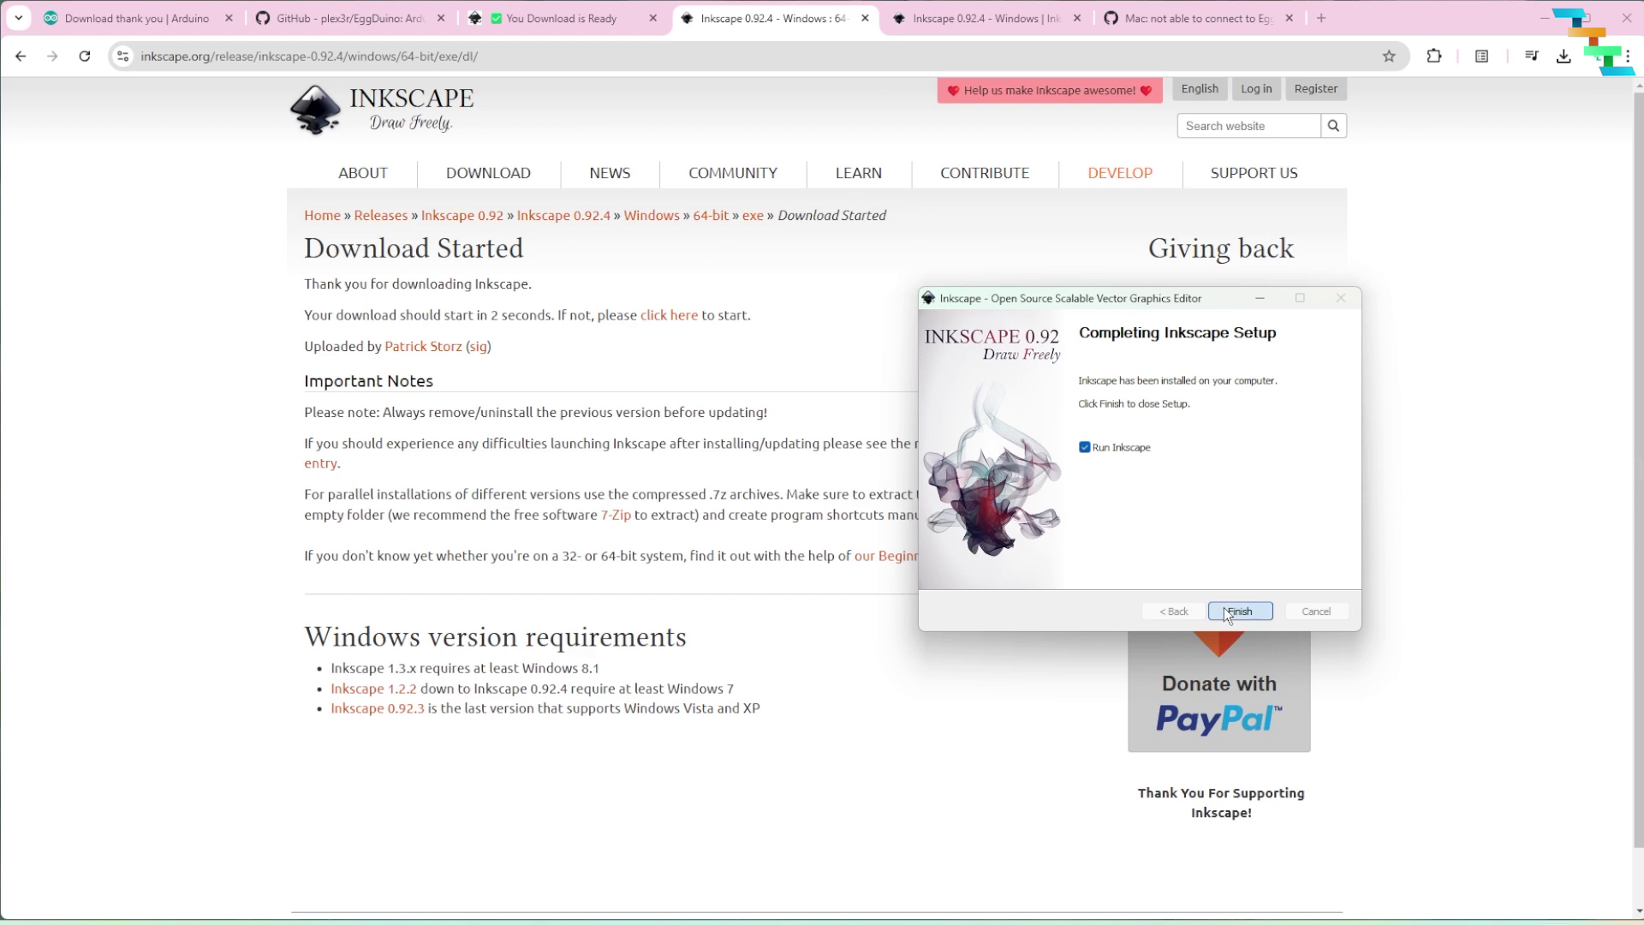
pyautogui.click(1225, 608)
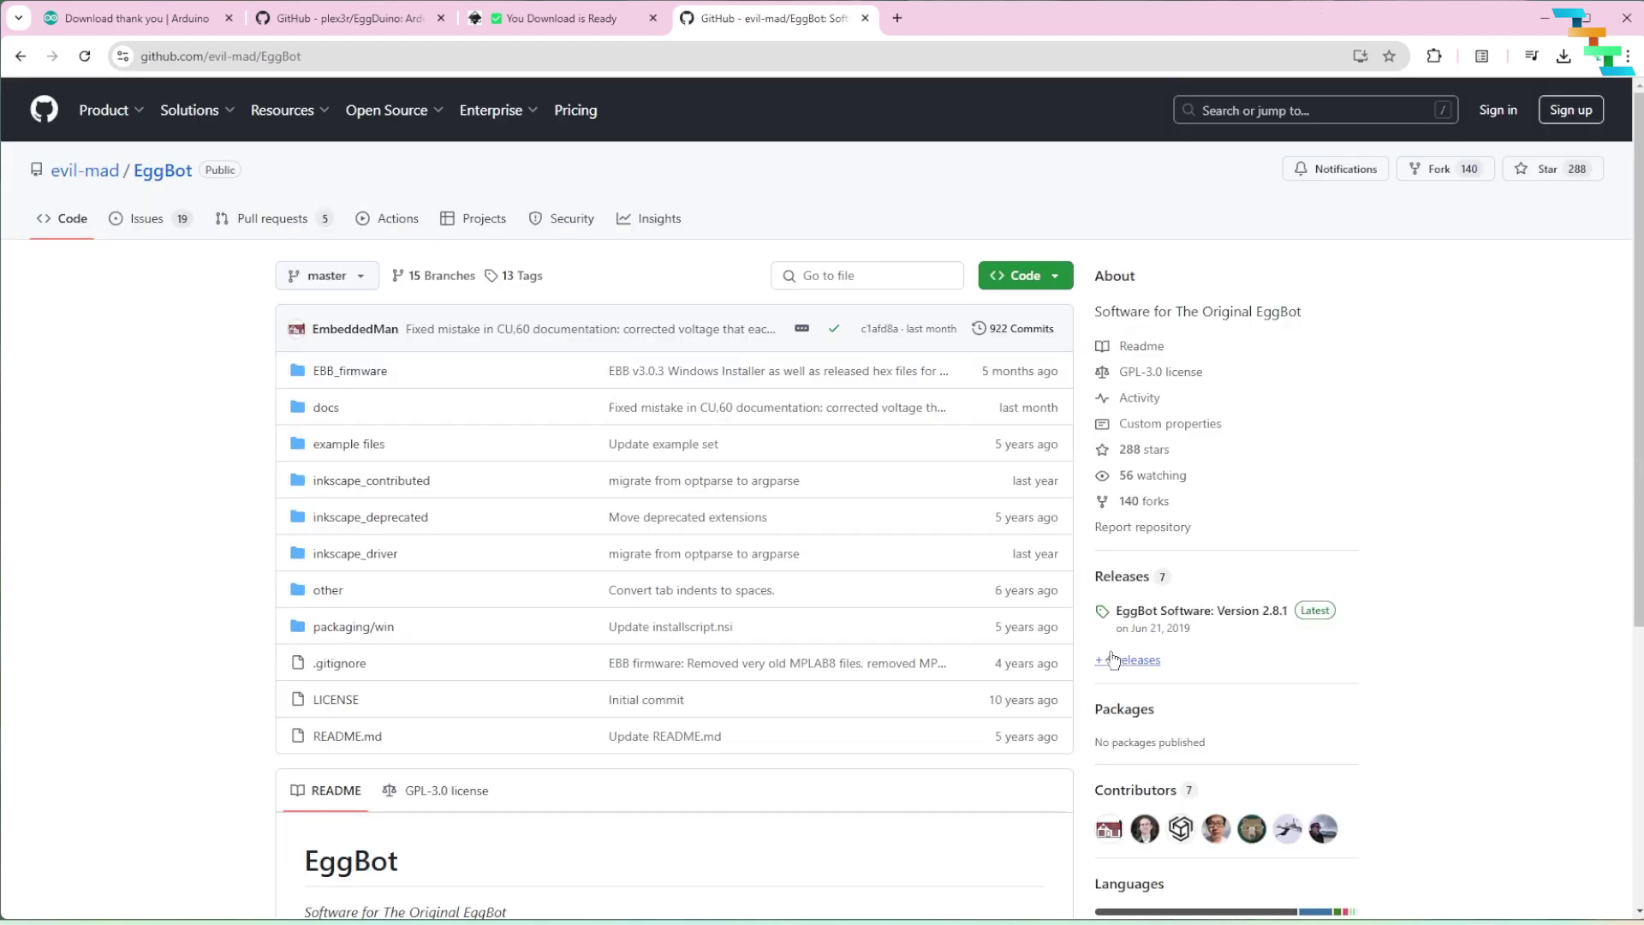
# Step: Download EggBot_281_r1.exe from the assets of the EggBot Software Version 2.8.1 release on GitHub
pyautogui.click(1162, 622)
pyautogui.scroll(-5, 975, 691)
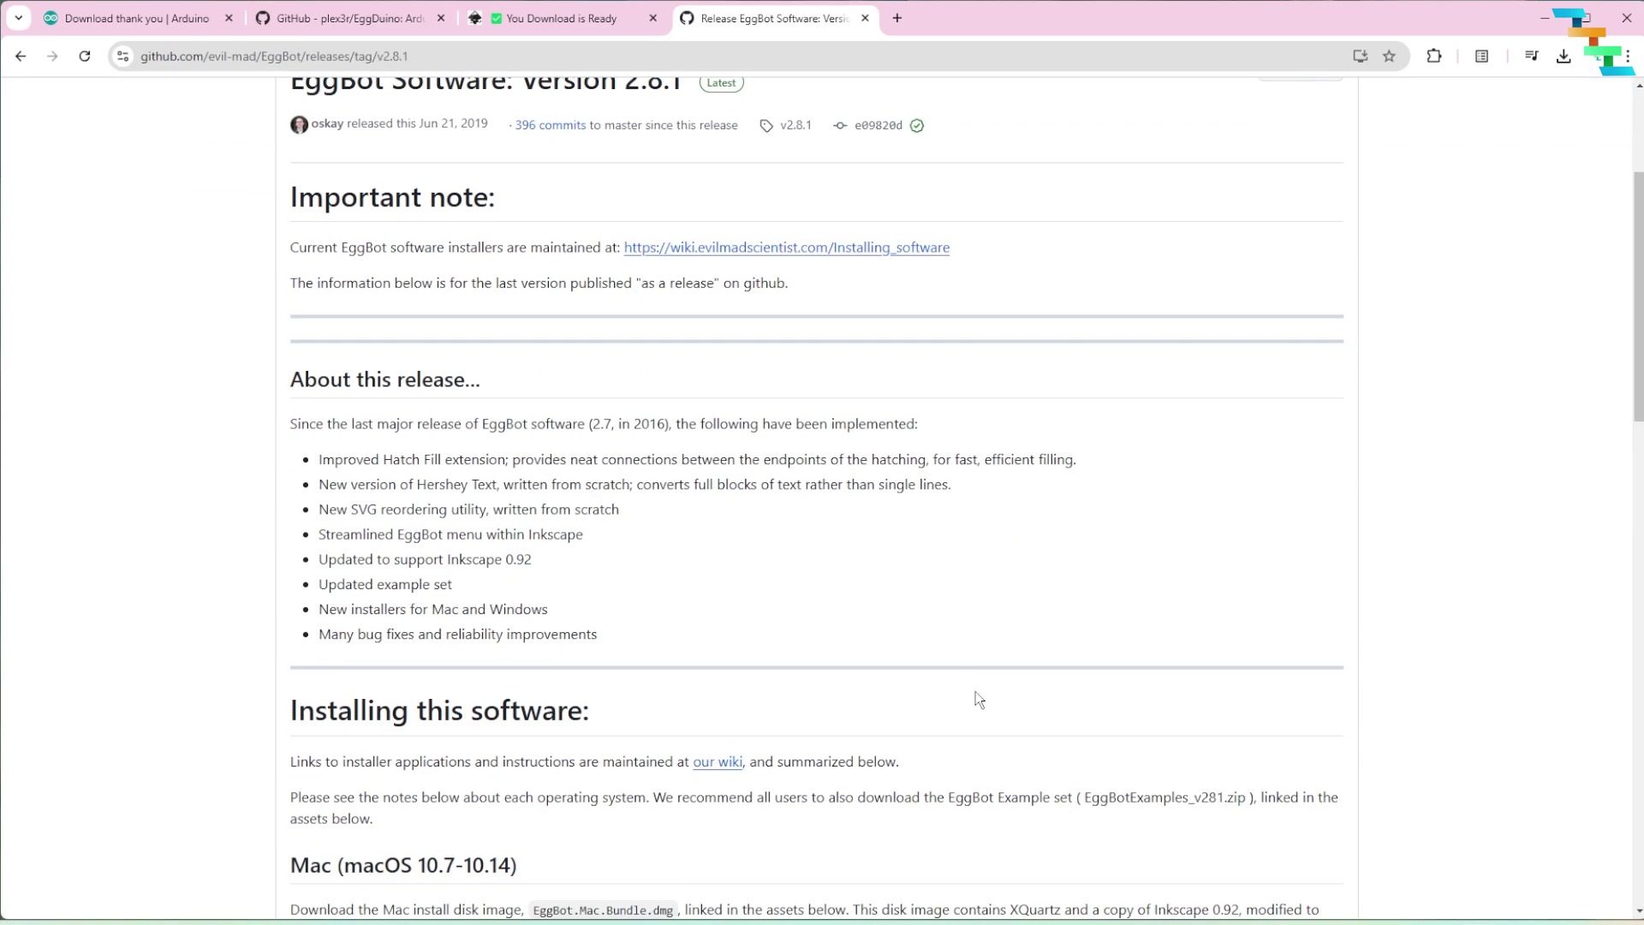
pyautogui.scroll(-12, 968, 687)
pyautogui.scroll(-8, 962, 690)
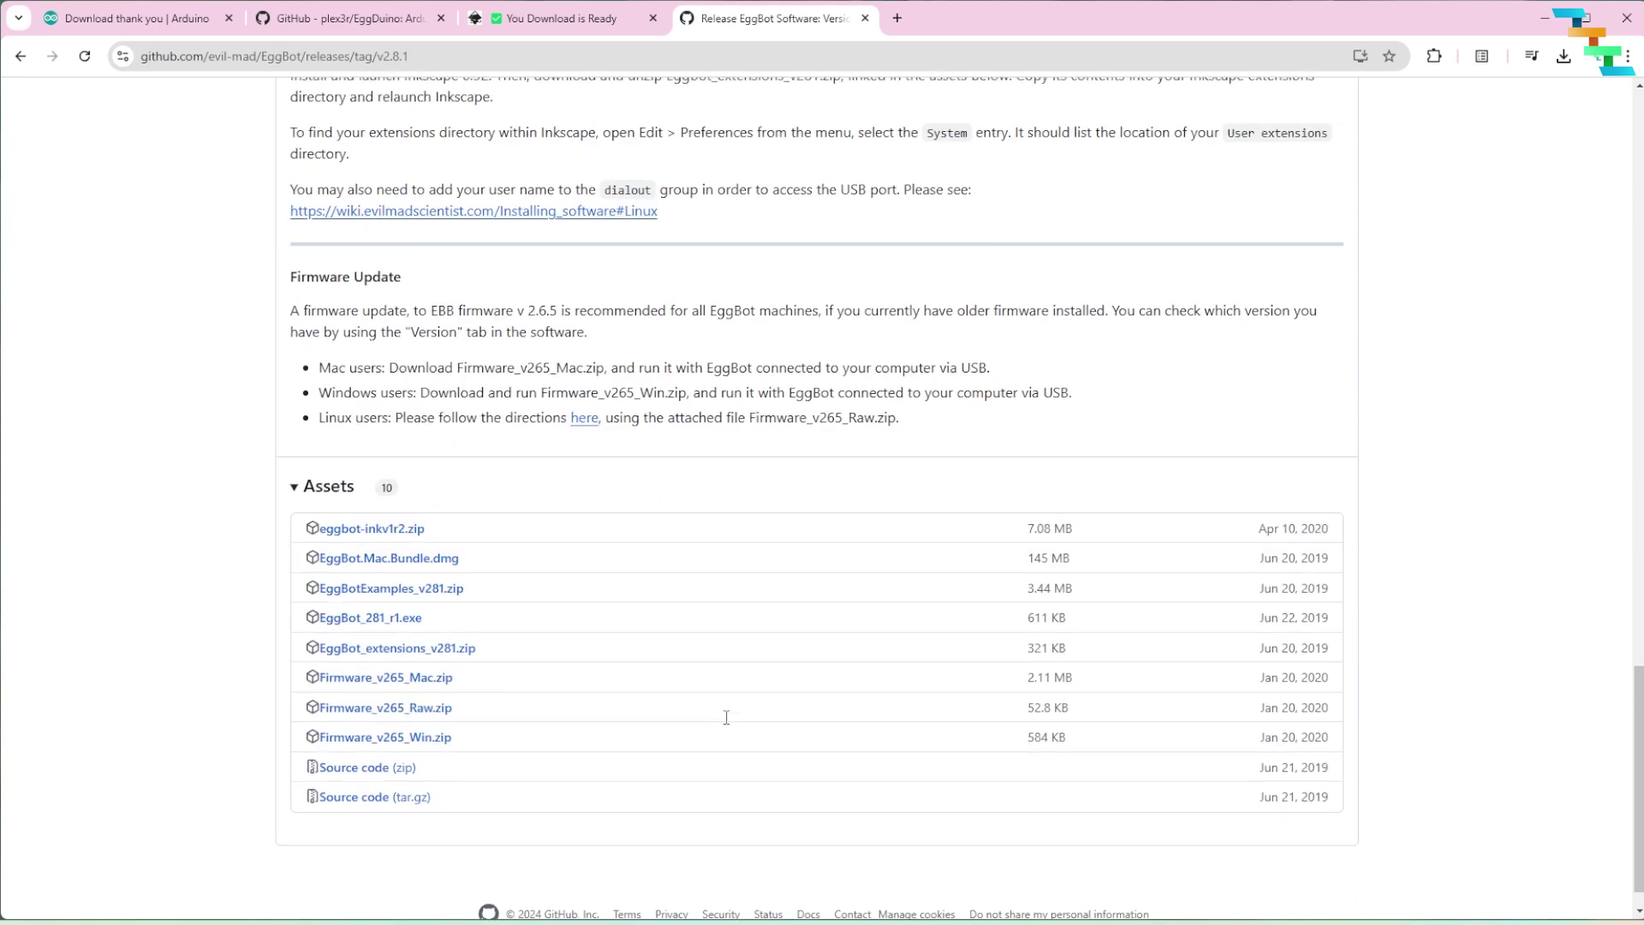
pyautogui.click(398, 609)
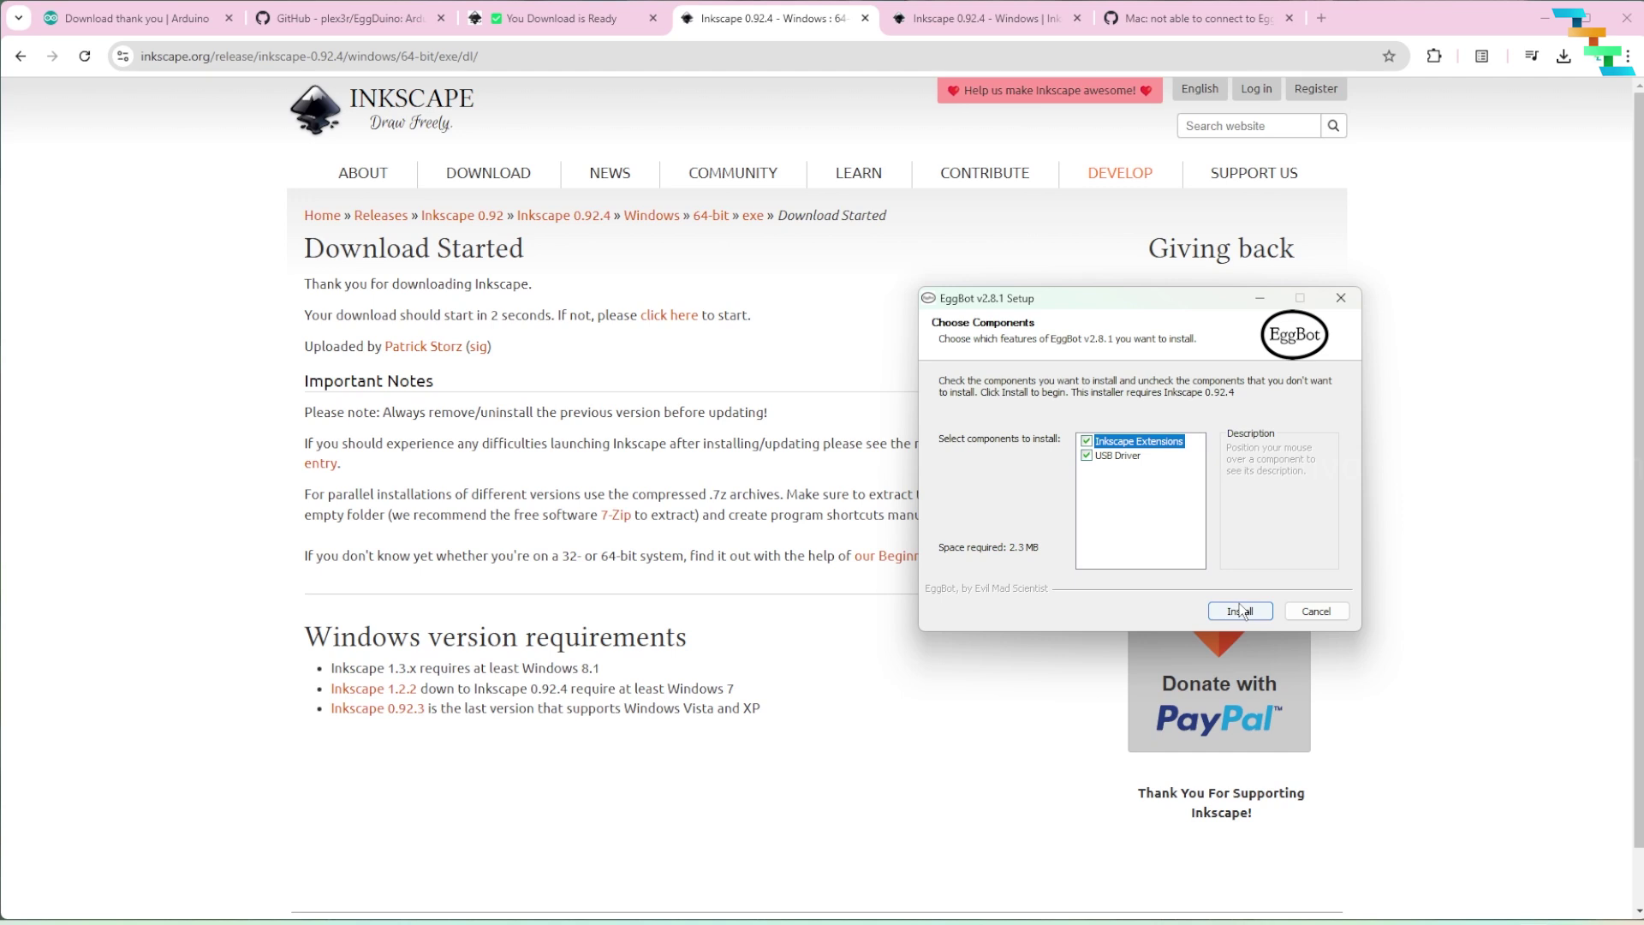
# Step: Install EggBot v2.8.1 with the Inkscape Extensions and USB Driver components, allow the Schmalz Haus driver, and close the setup
pyautogui.click(1241, 601)
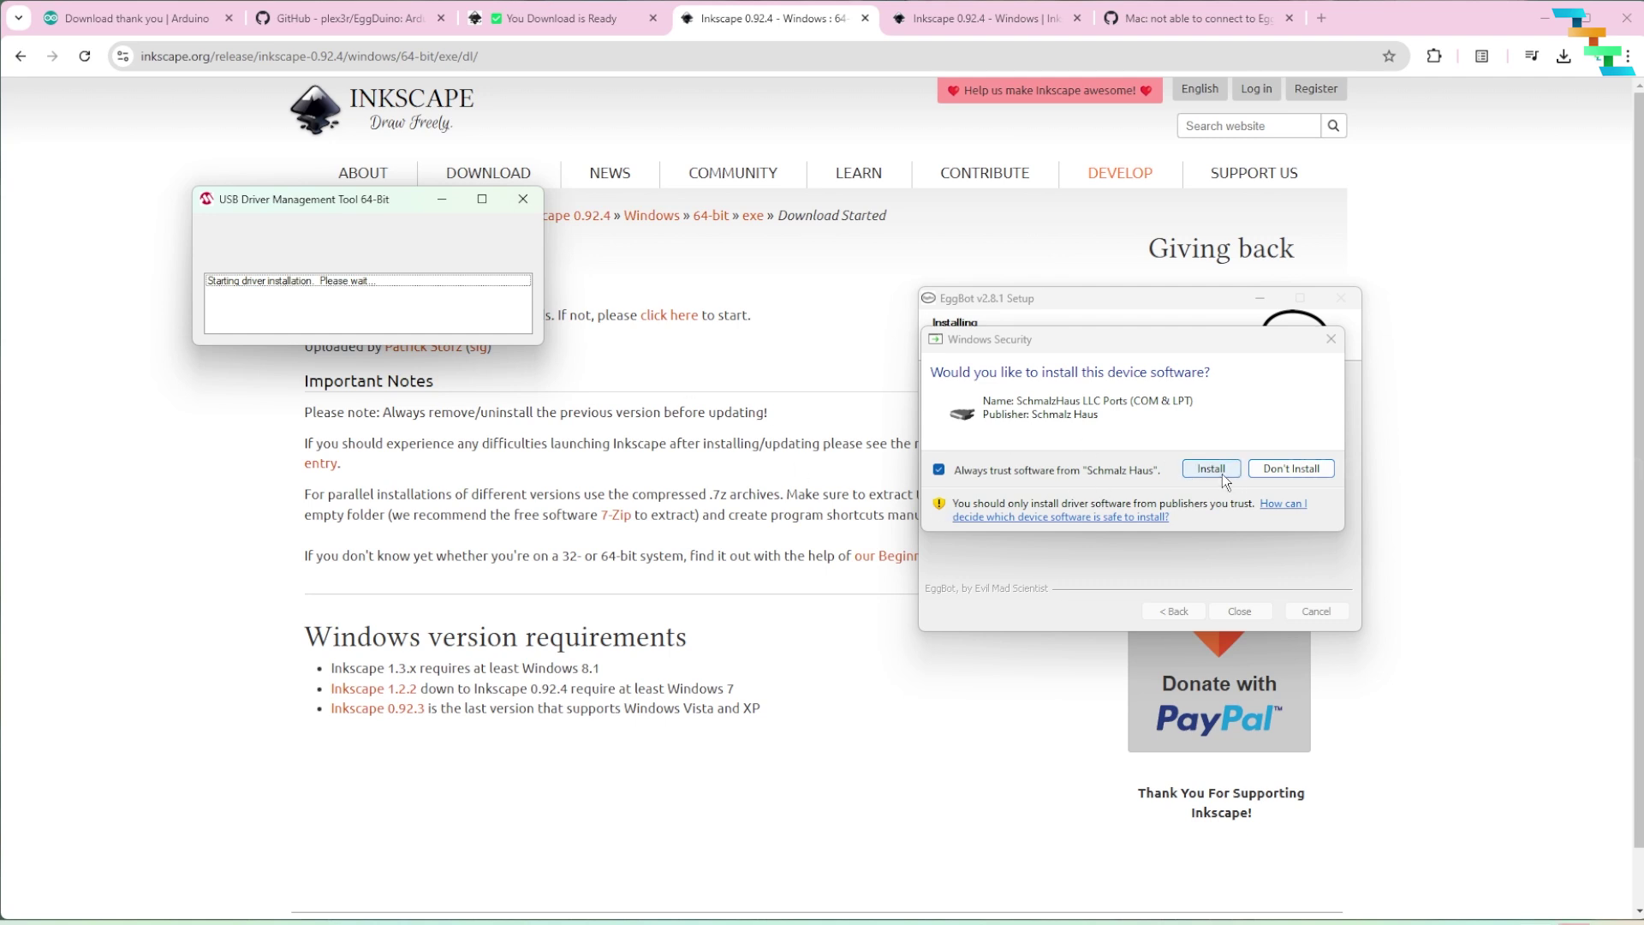
pyautogui.click(1222, 475)
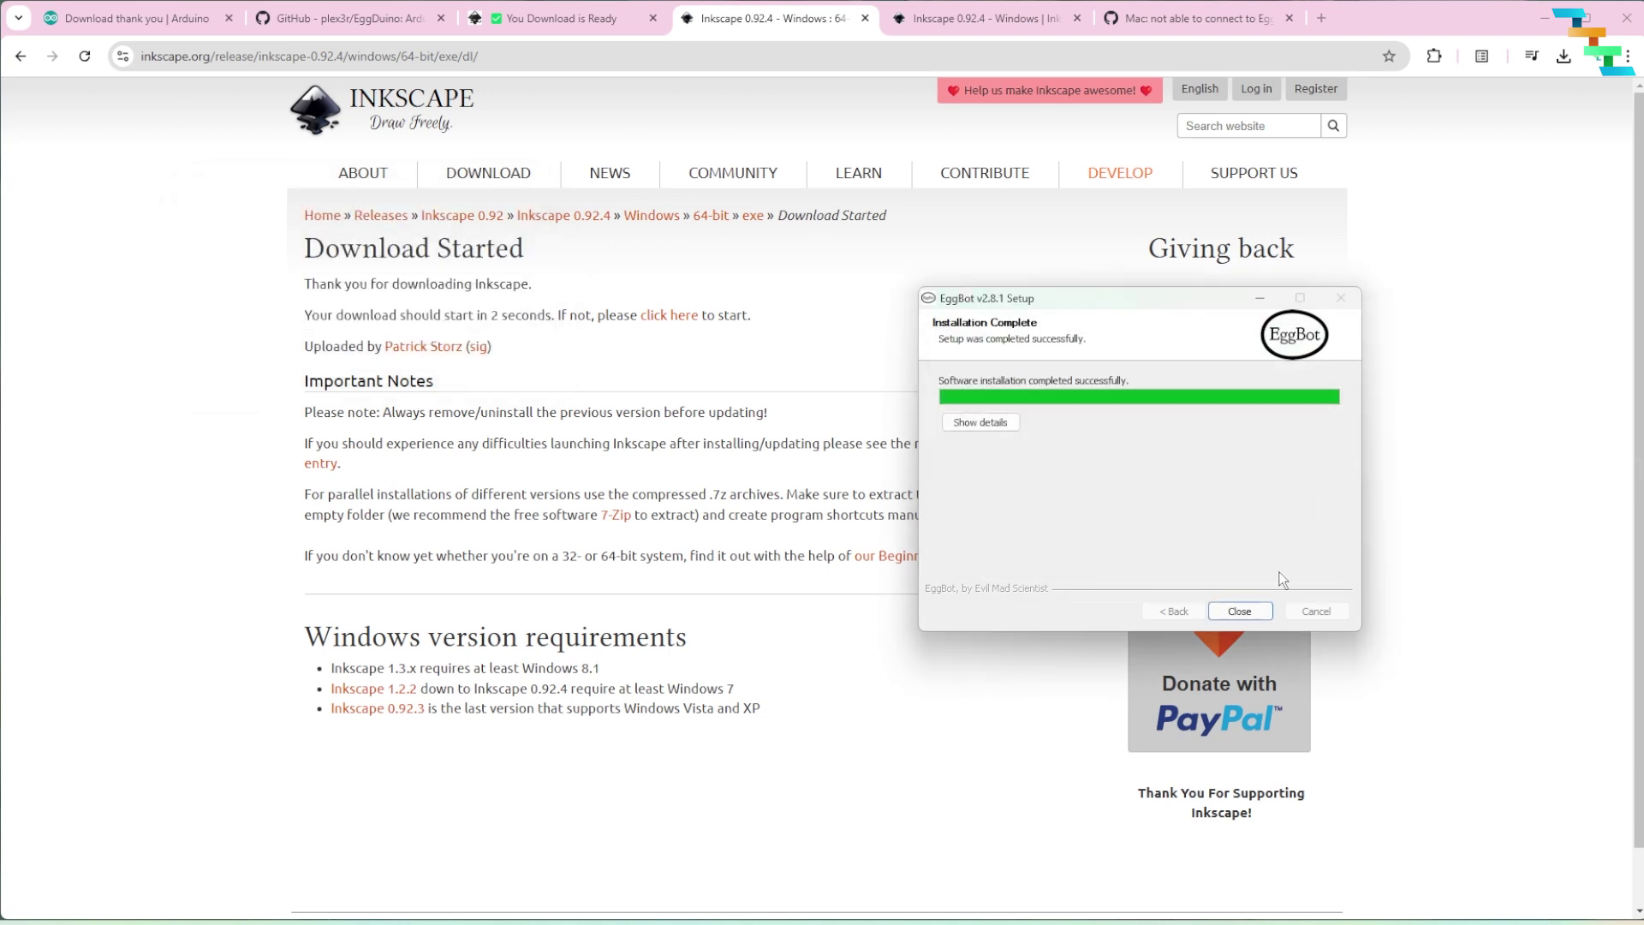
pyautogui.click(1257, 616)
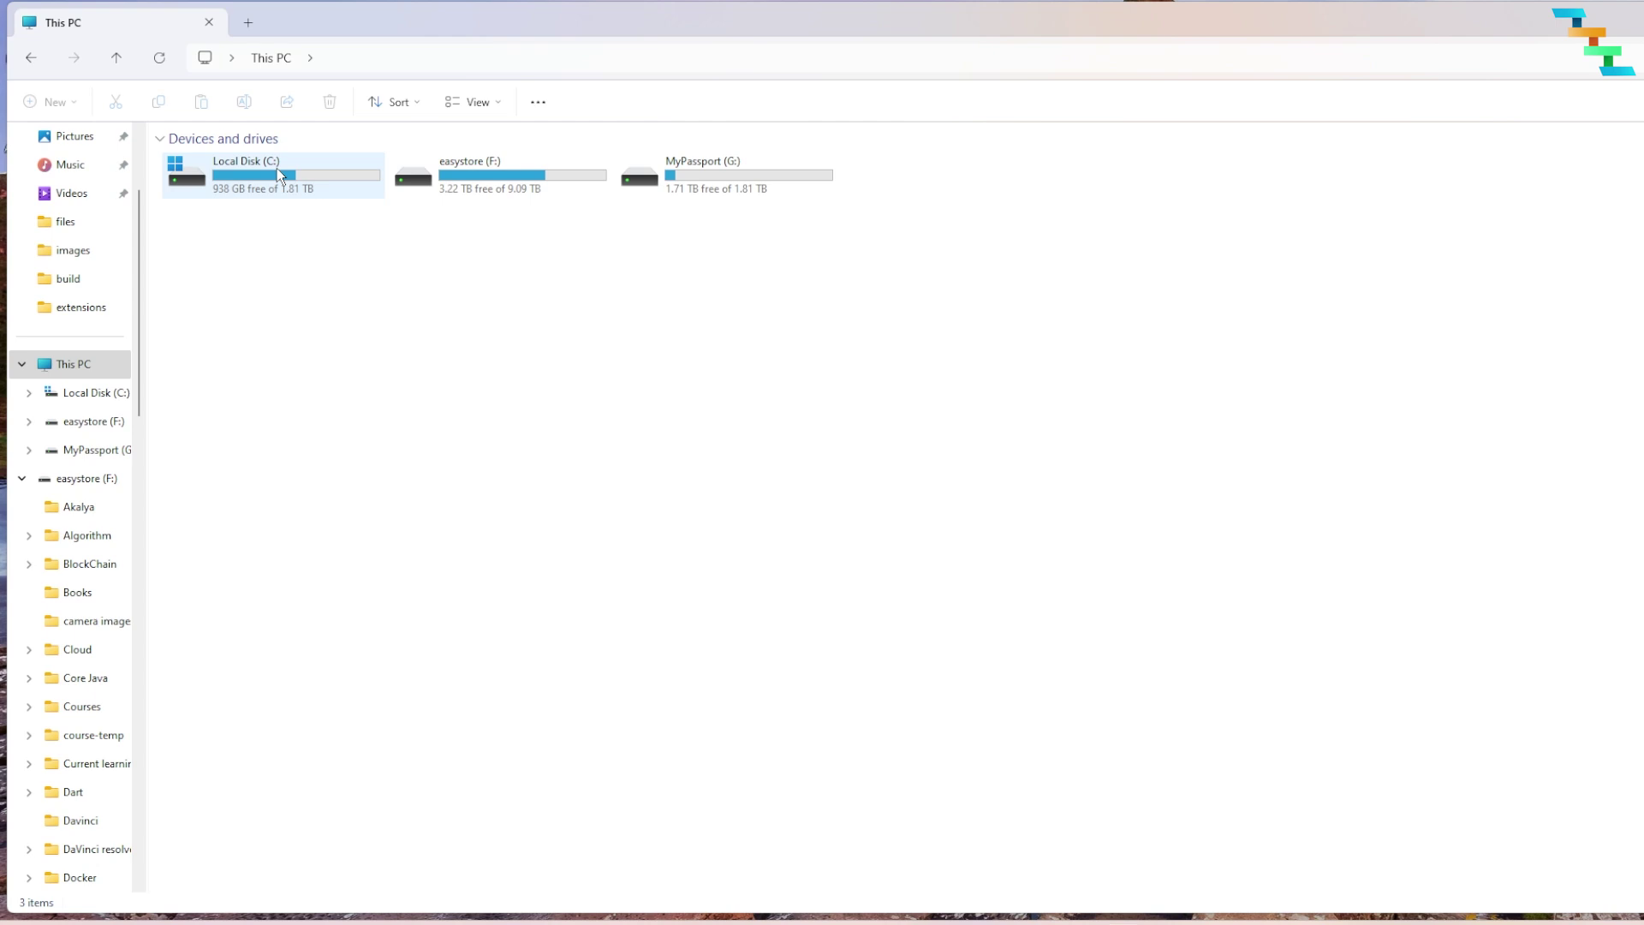
# Step: Browse to C:\Program Files\Inkscape\share\extensions and select the ebb_serial Python file
pyautogui.doubleClick(276, 168)
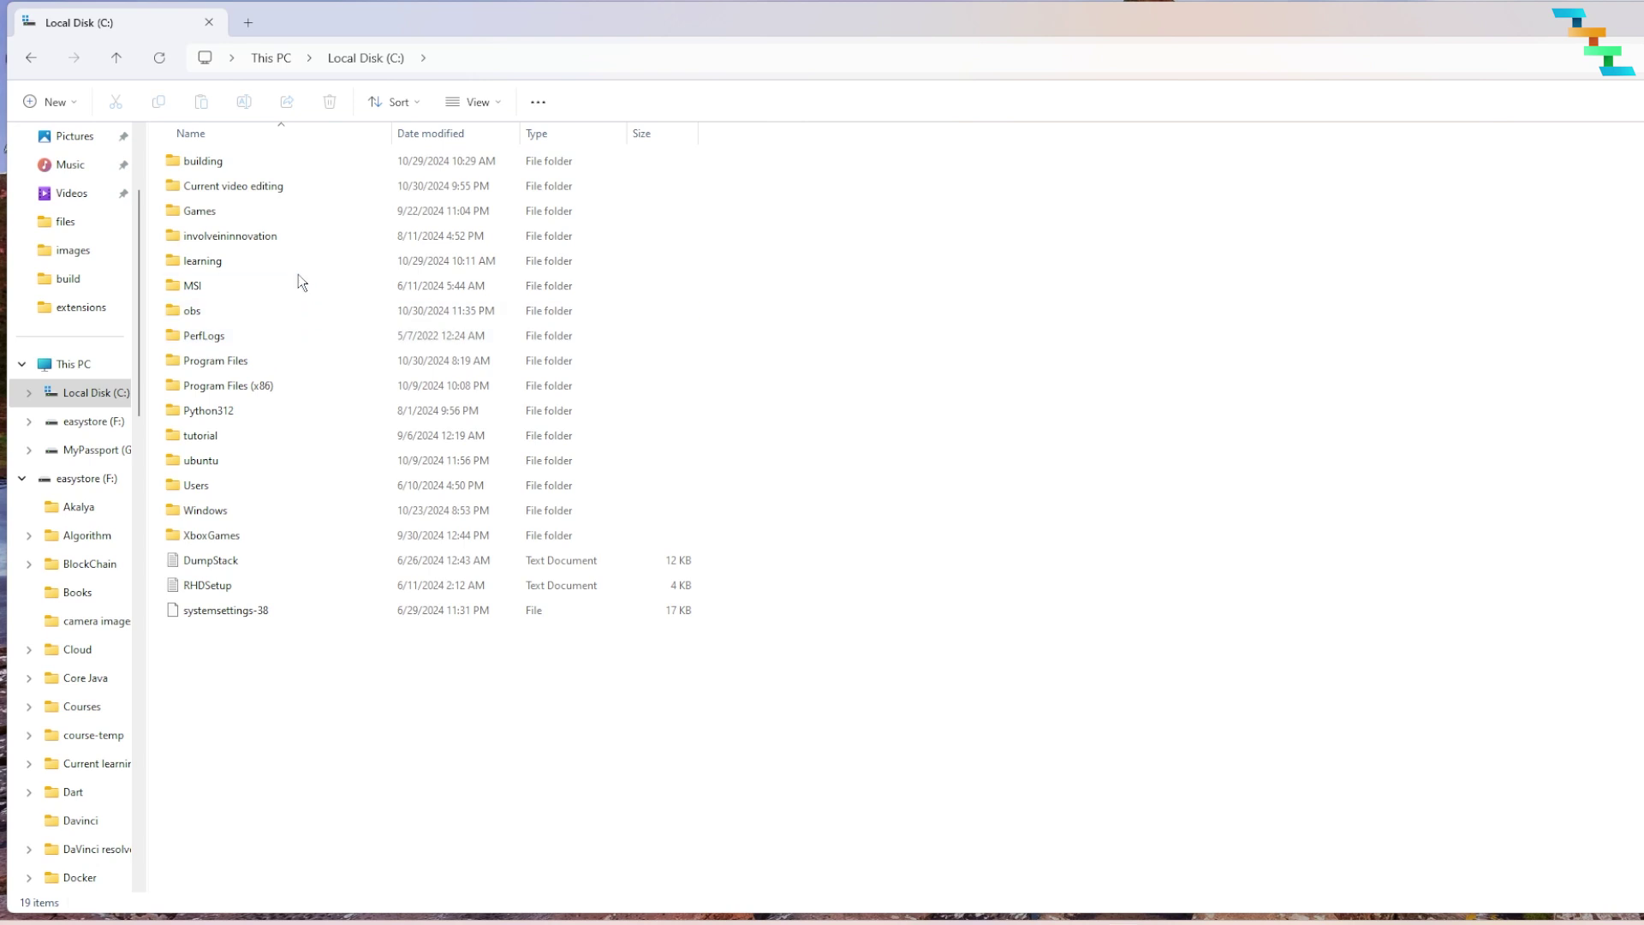
pyautogui.doubleClick(286, 362)
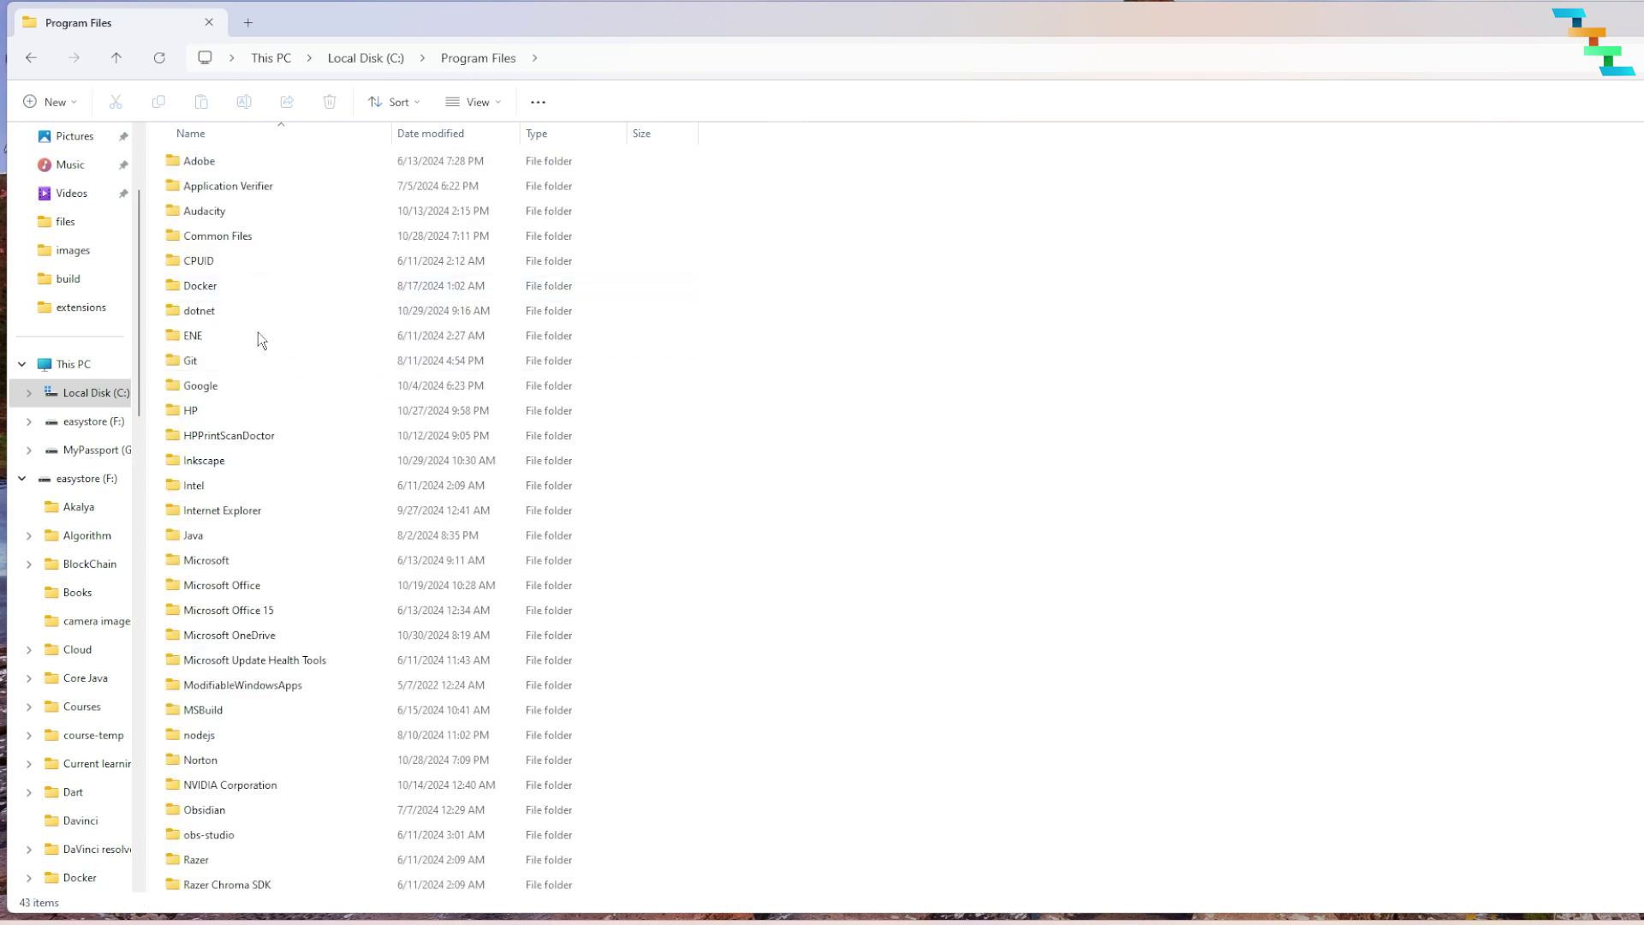
pyautogui.doubleClick(254, 462)
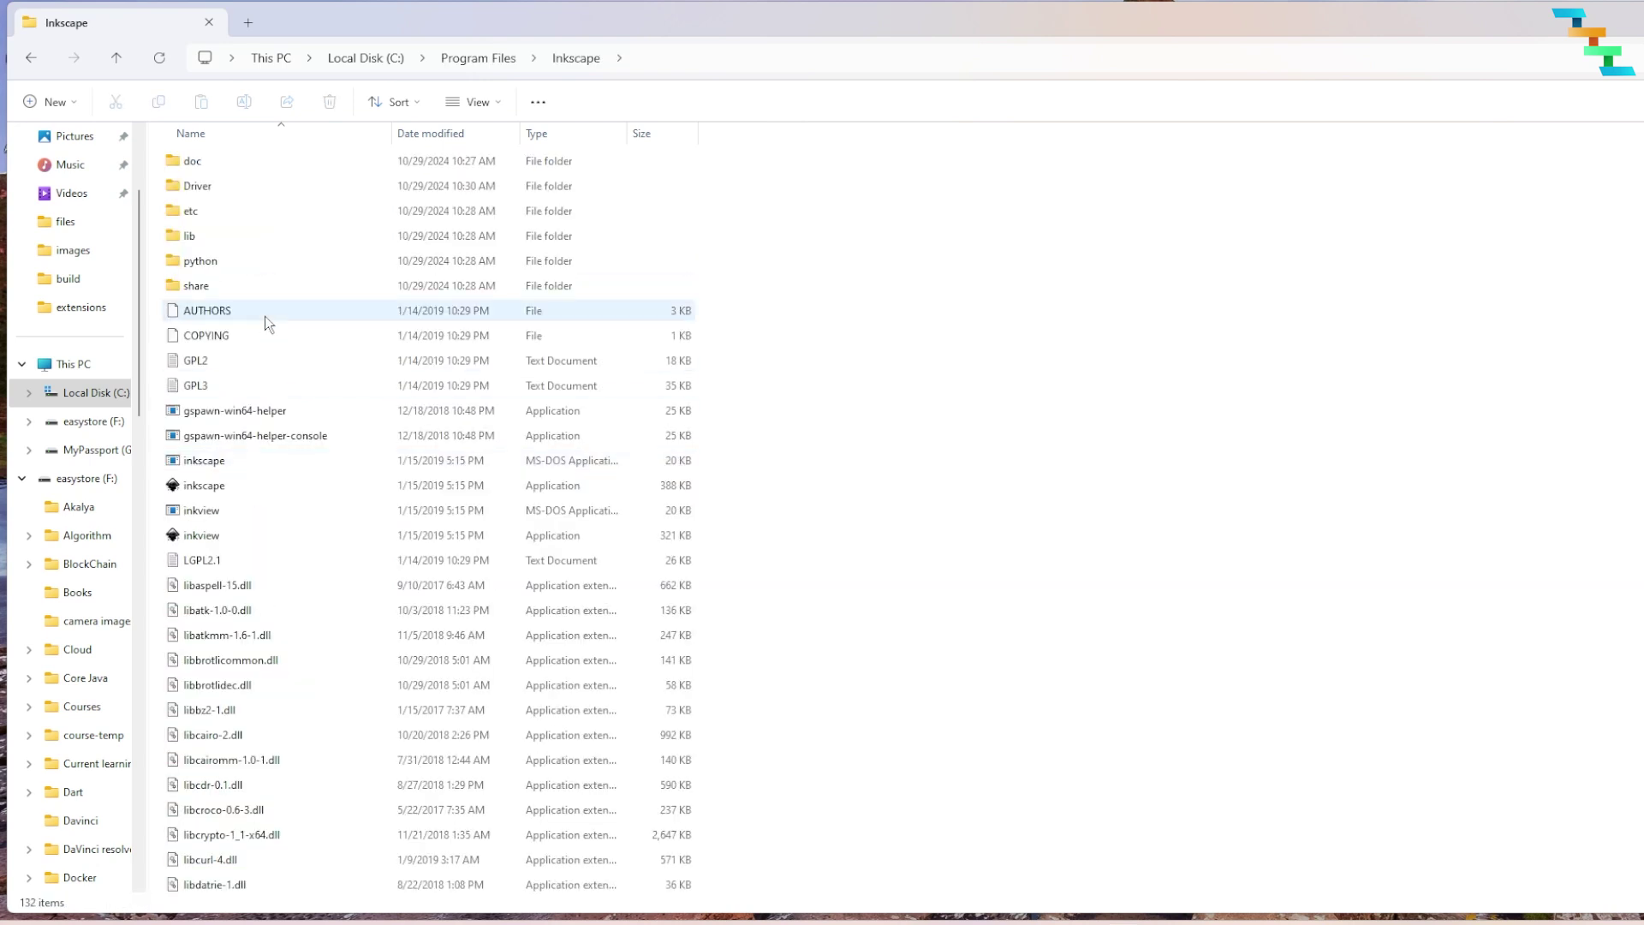
pyautogui.doubleClick(255, 284)
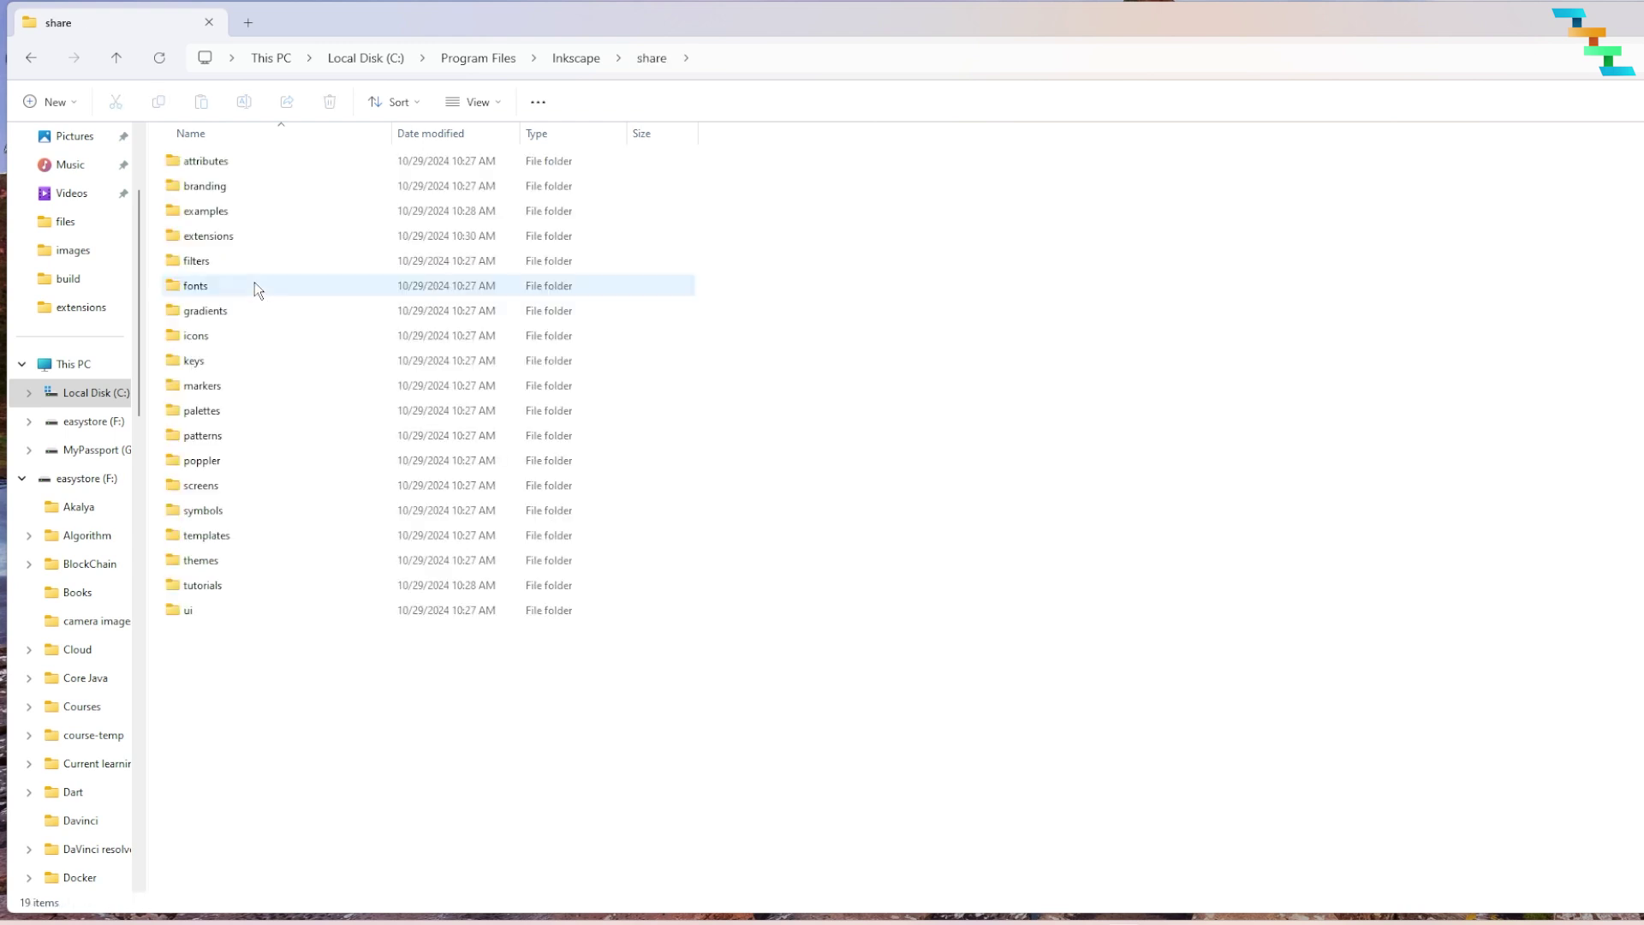
pyautogui.click(265, 243)
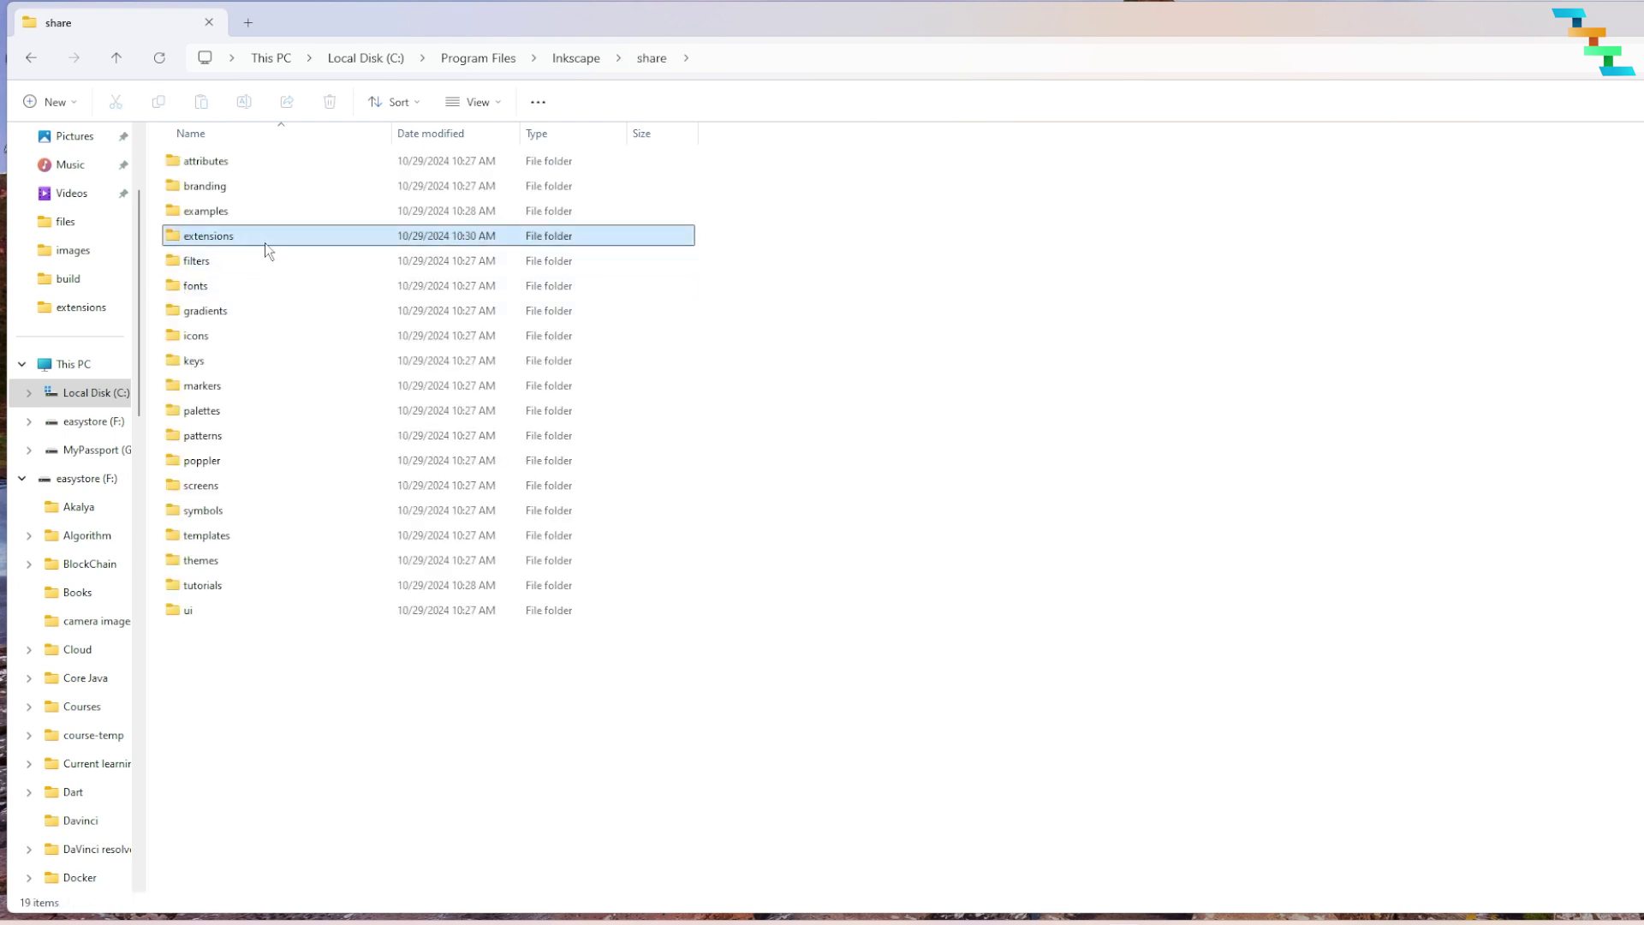
pyautogui.doubleClick(265, 243)
pyautogui.click(306, 435)
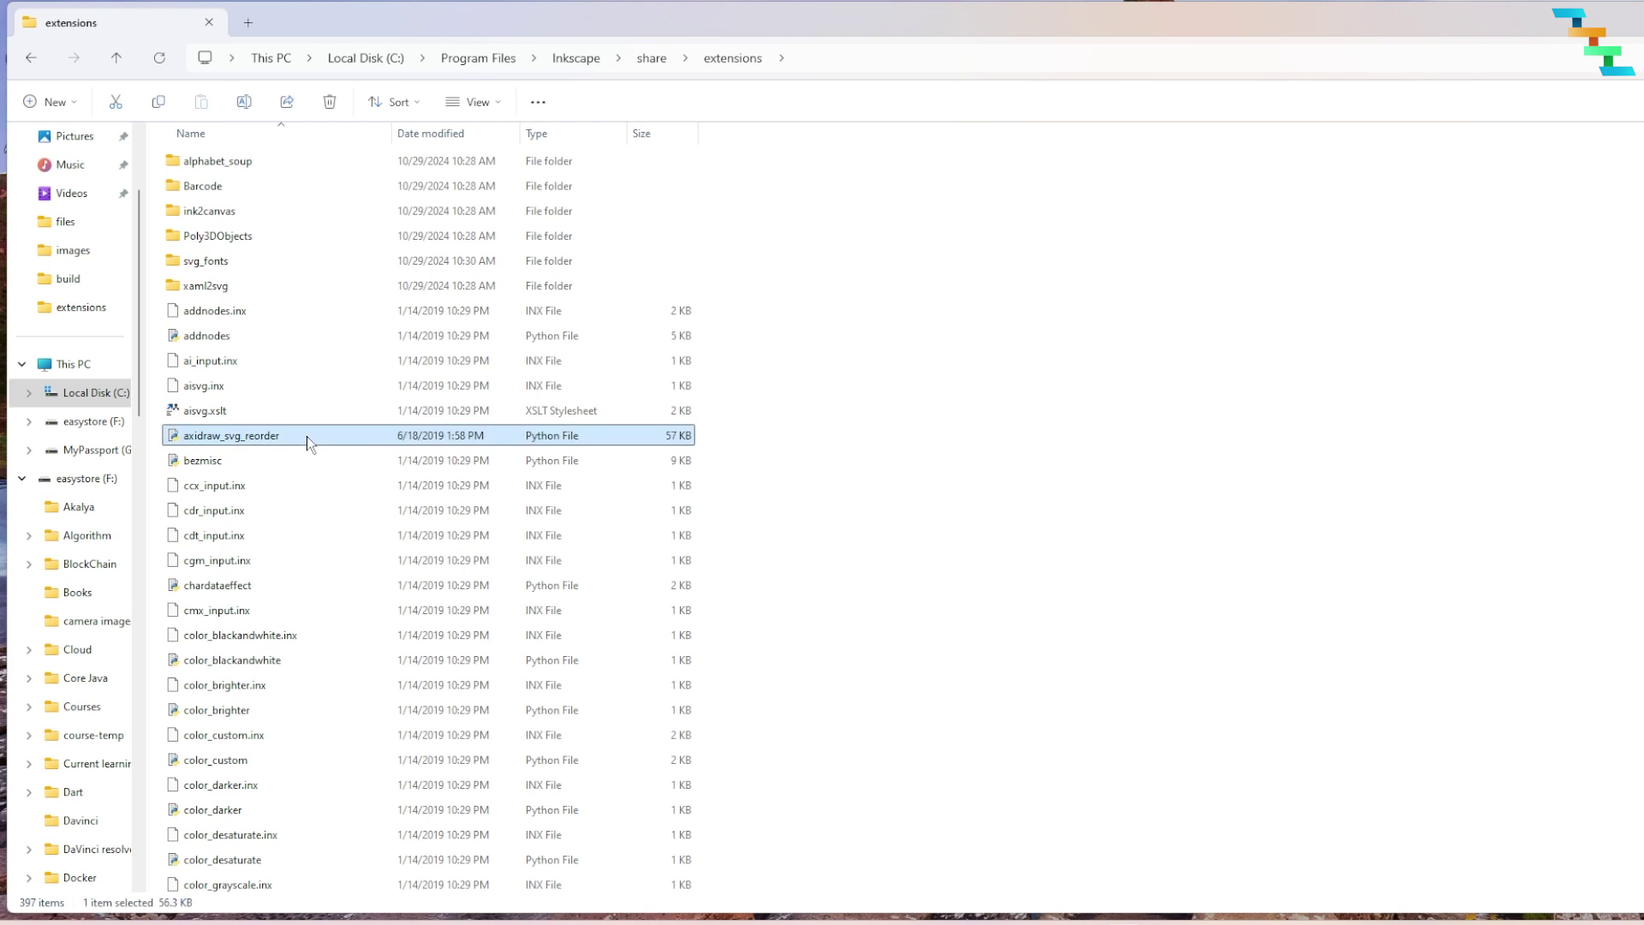
pyautogui.press('e')
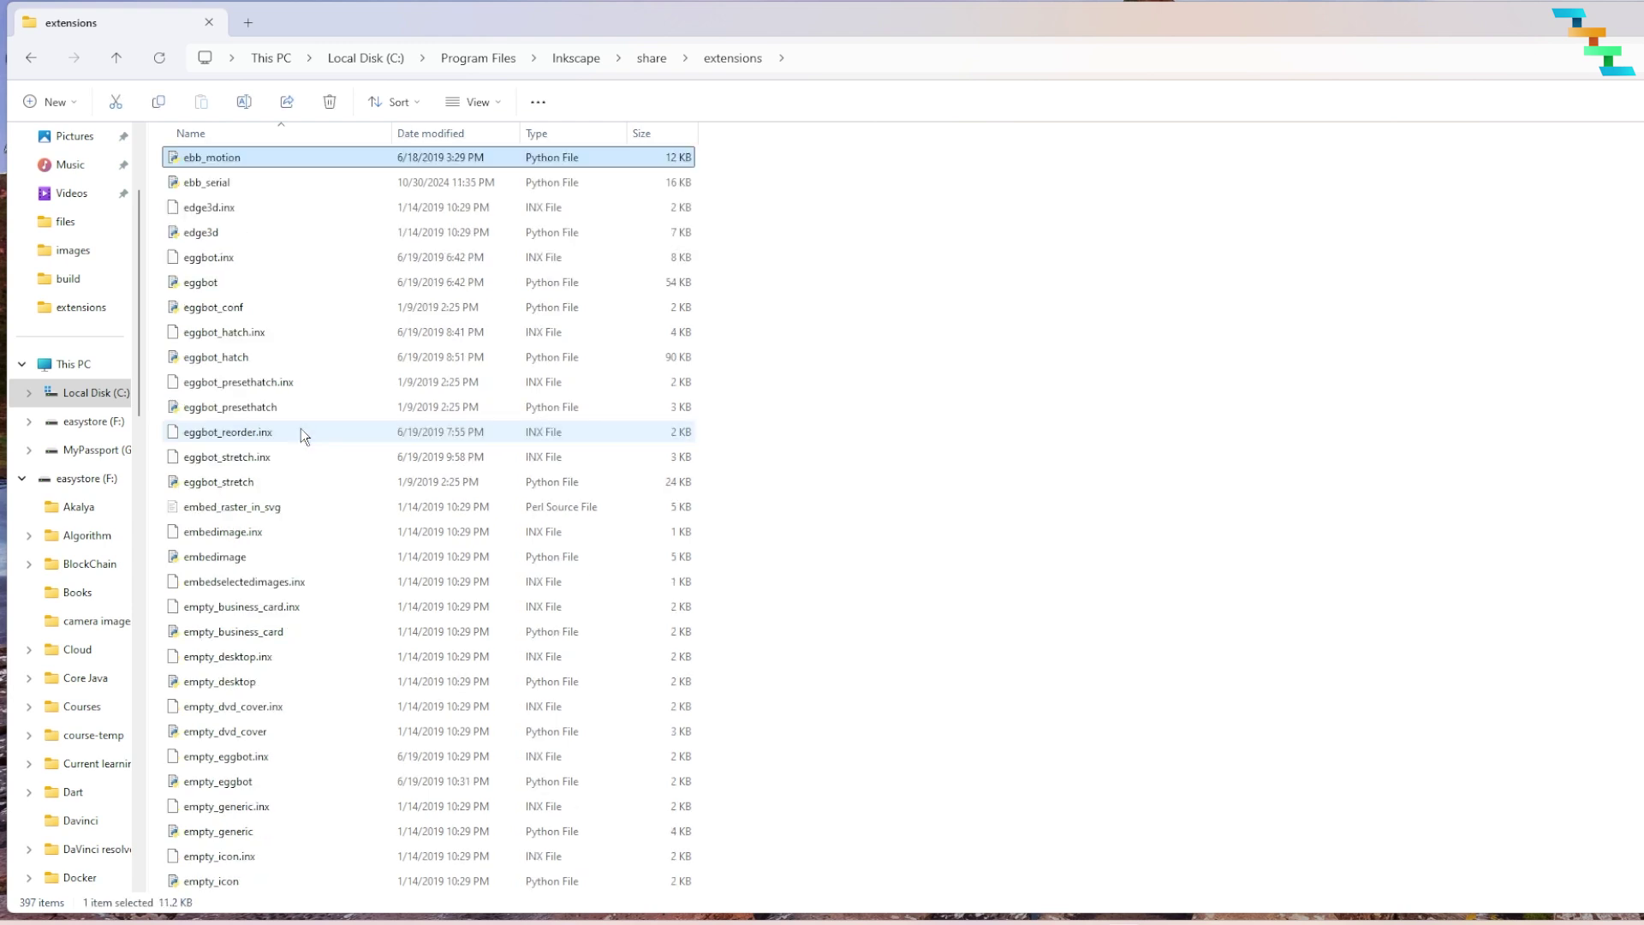
pyautogui.click(285, 173)
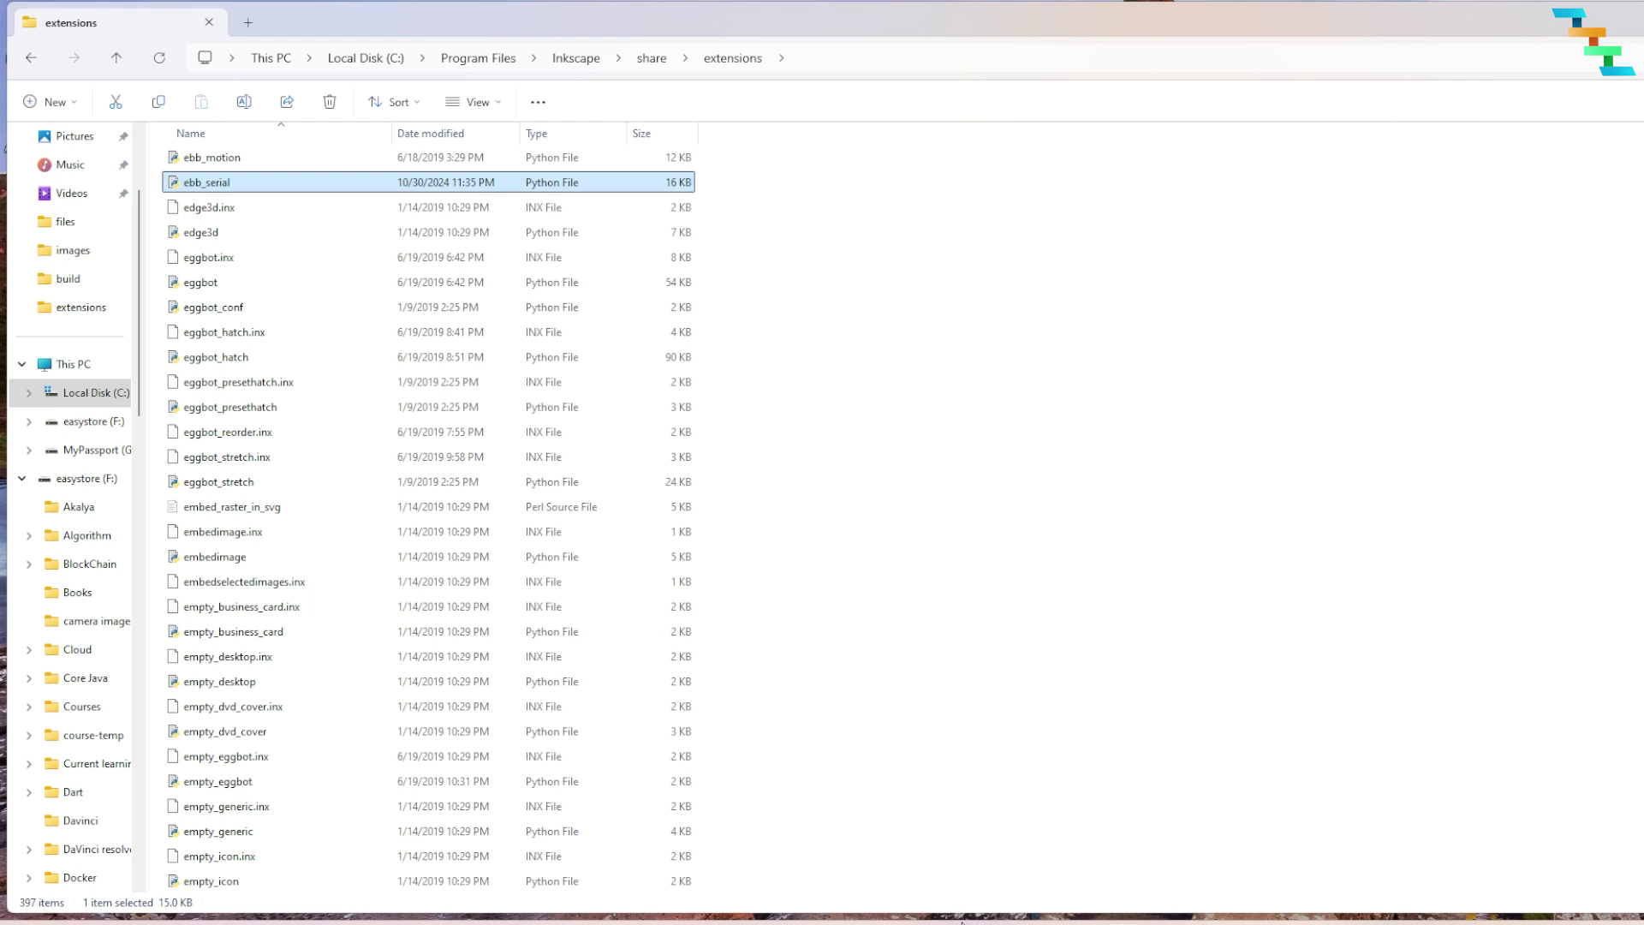
# Step: Find Notepad with the Windows search, show its launch options, and start it
pyautogui.click(913, 905)
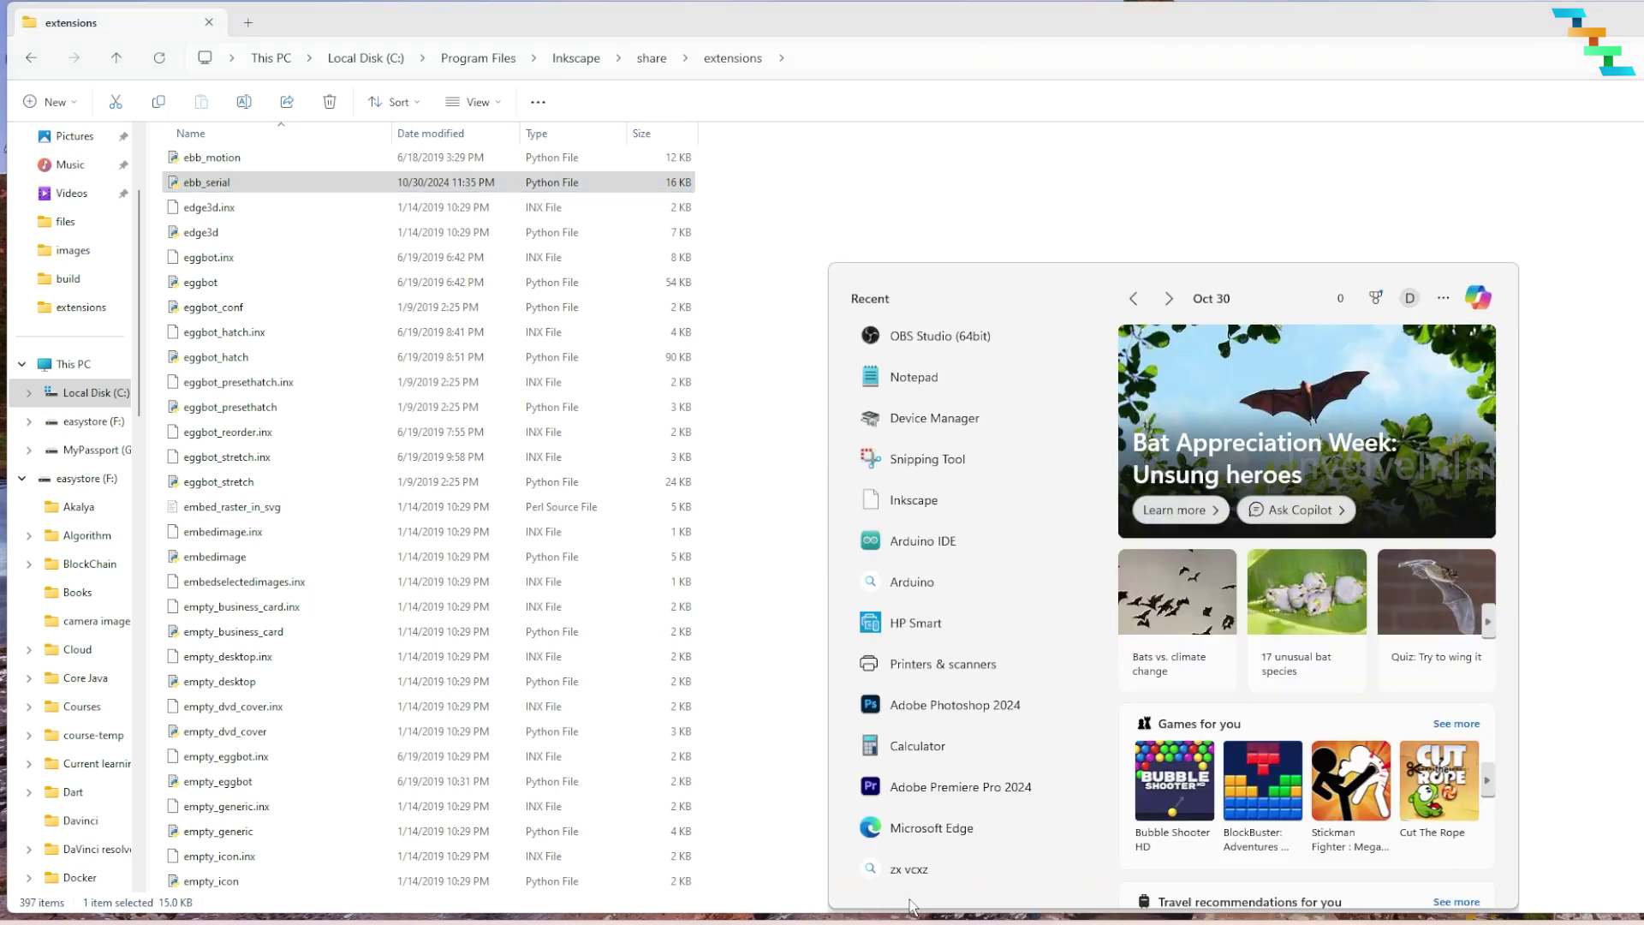
pyautogui.write('note')
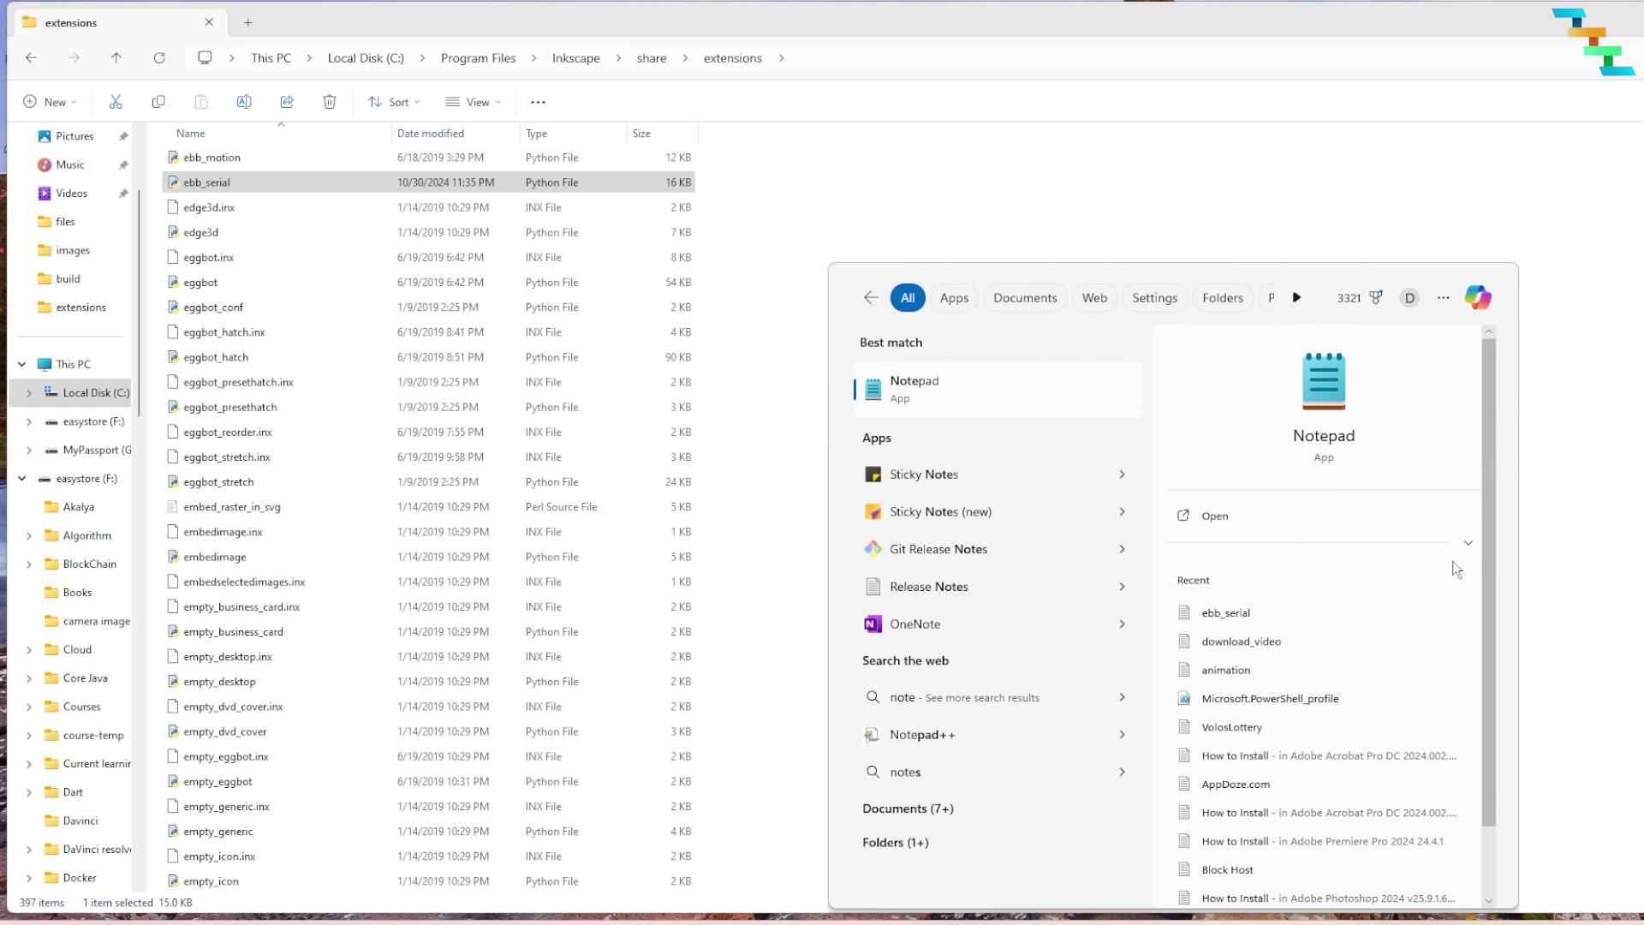
pyautogui.click(1472, 542)
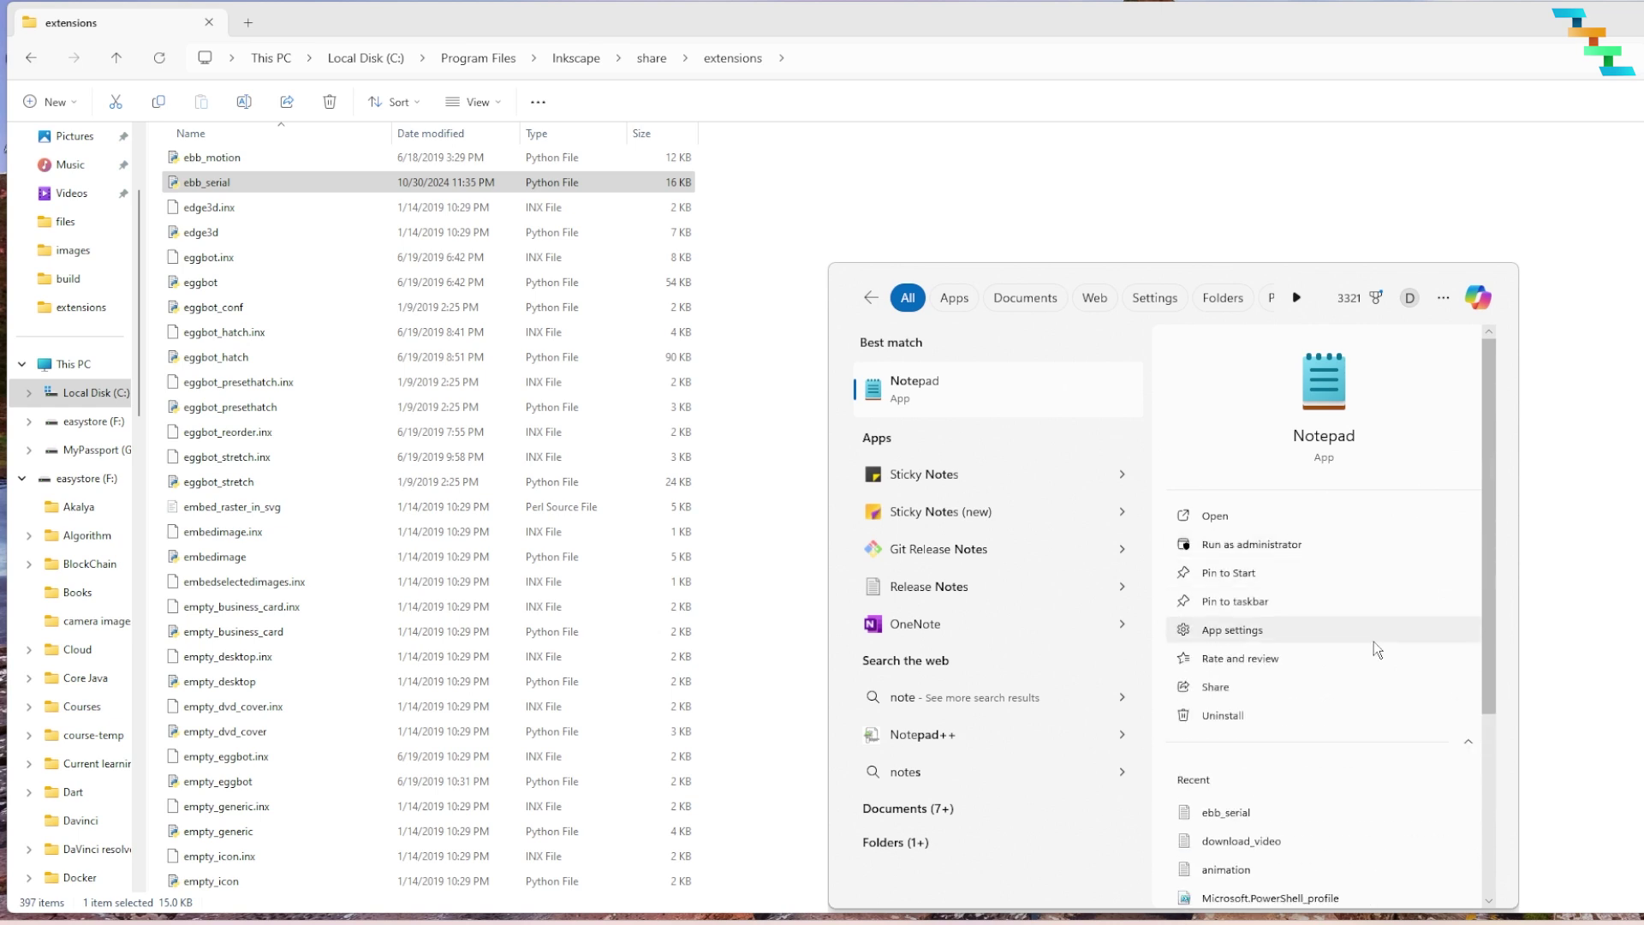
pyautogui.click(1358, 517)
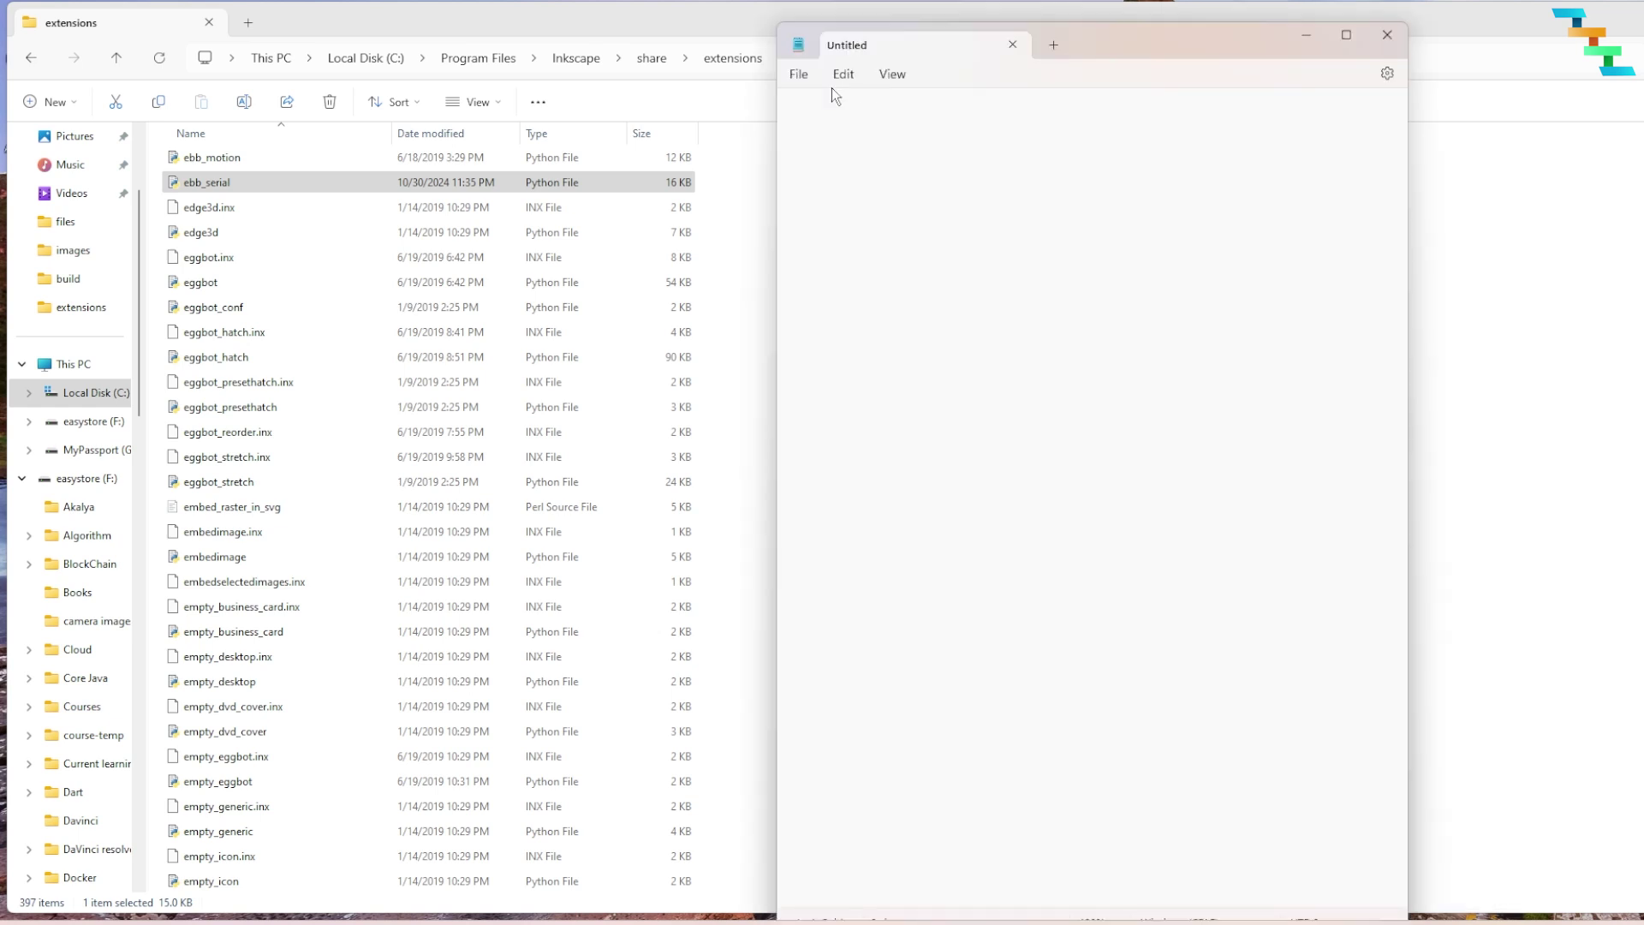
# Step: Open ebb_serial from Inkscape's extensions folder in Notepad with all file types shown, and go to the findPort function
pyautogui.click(800, 74)
pyautogui.click(818, 165)
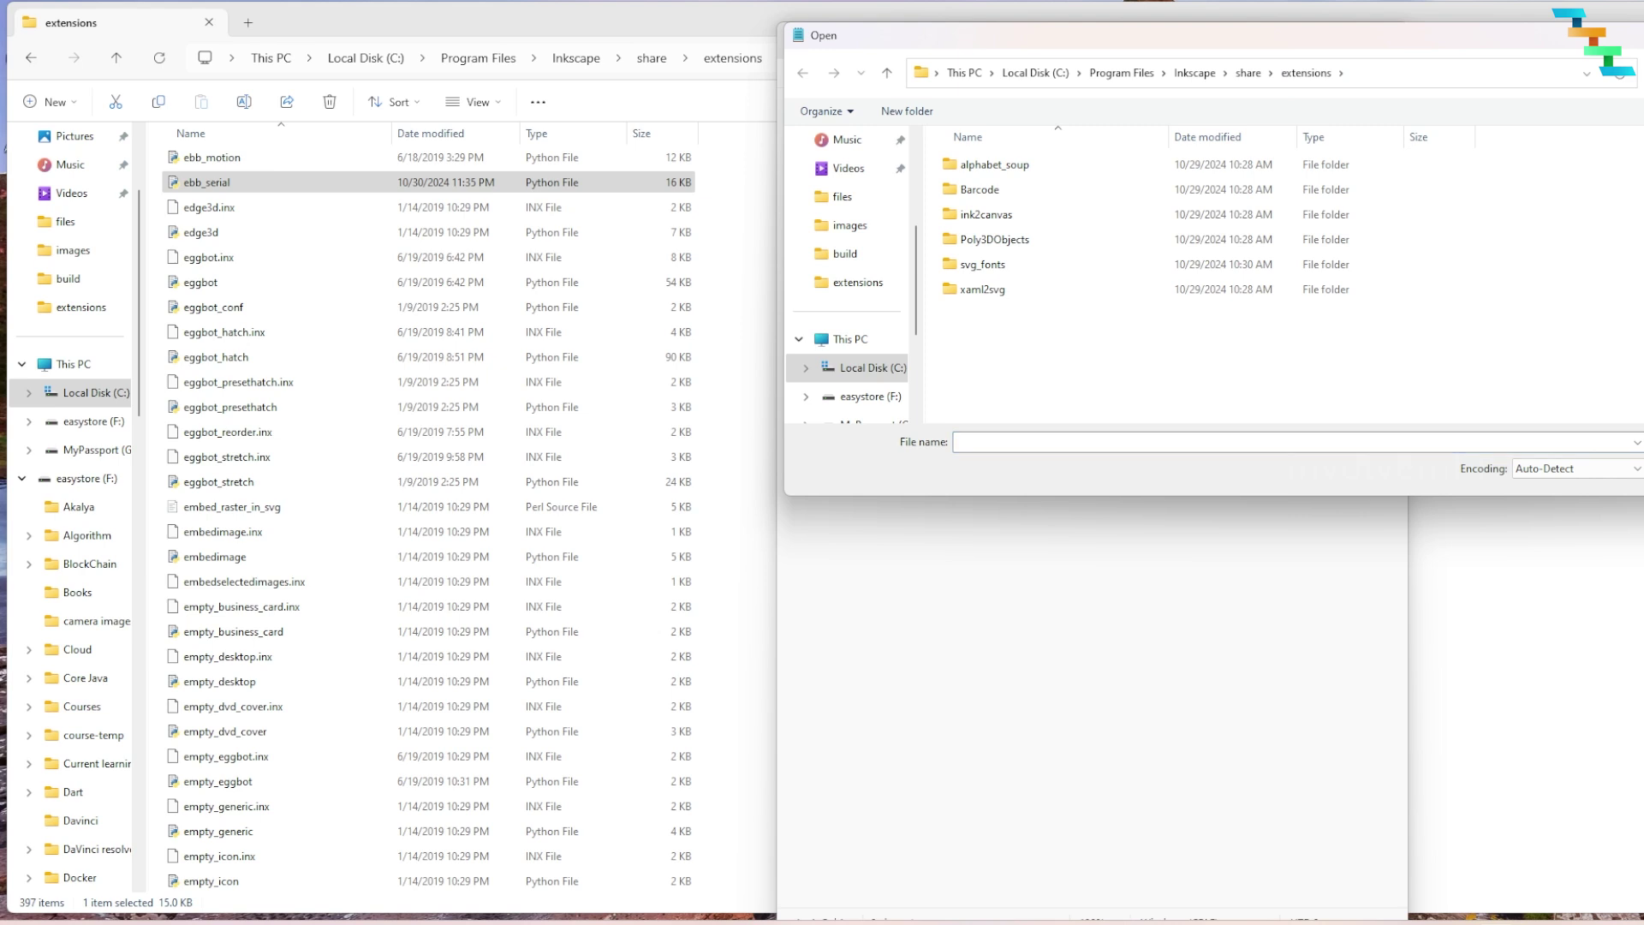
pyautogui.moveTo(1421, 34); pyautogui.dragTo(1105, 25)
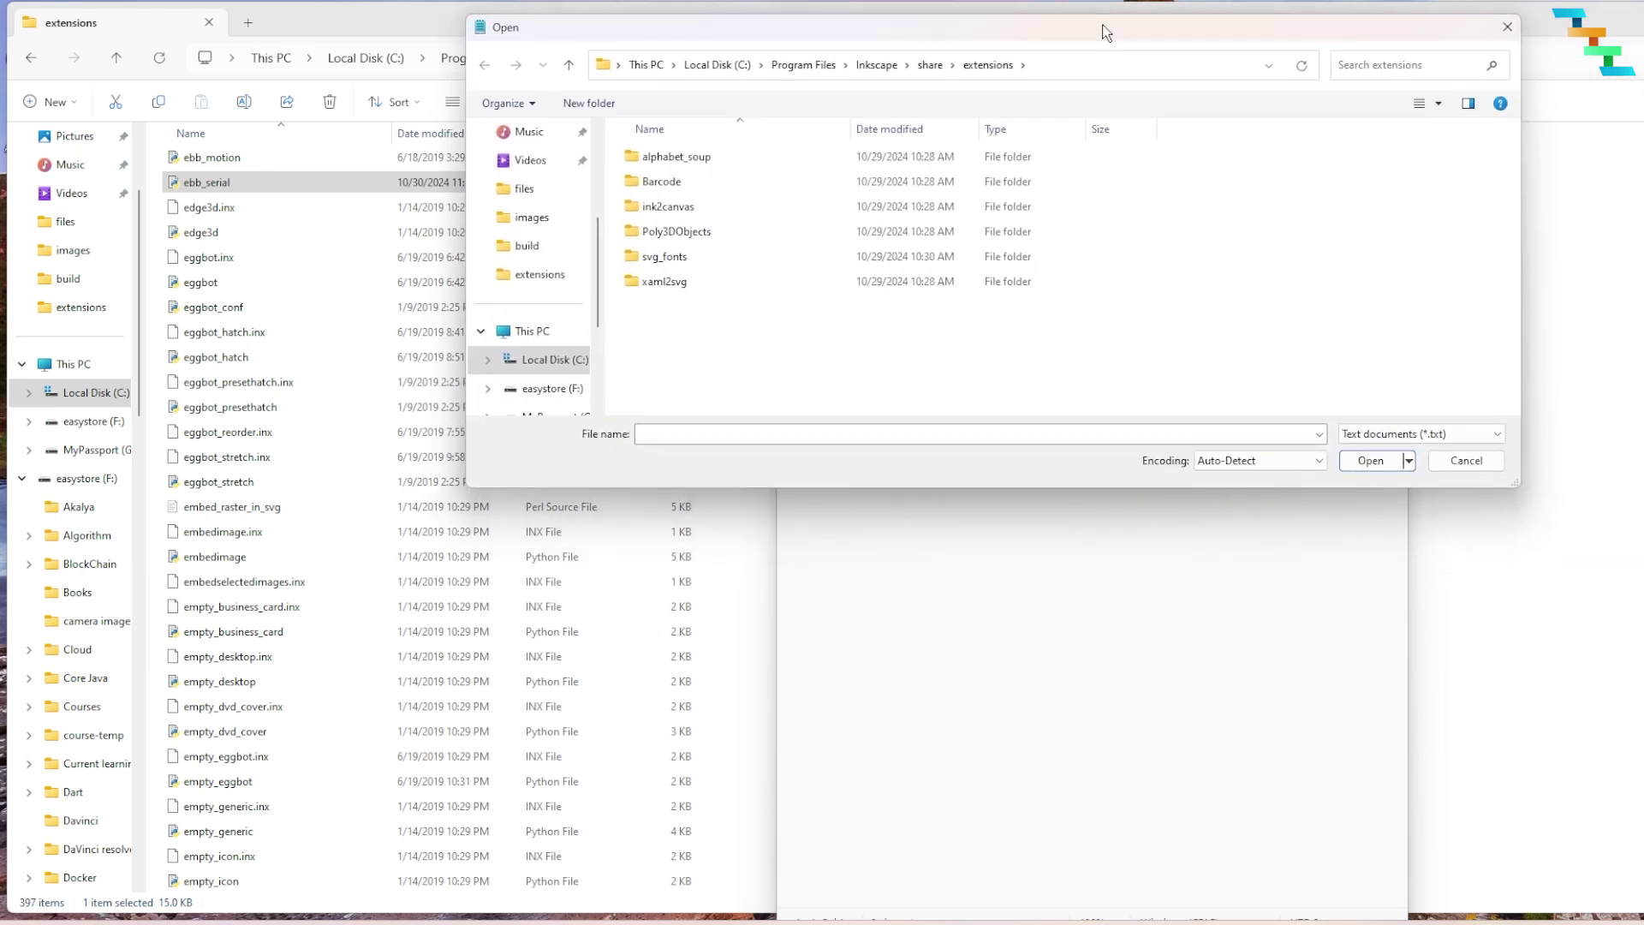
pyautogui.click(1461, 433)
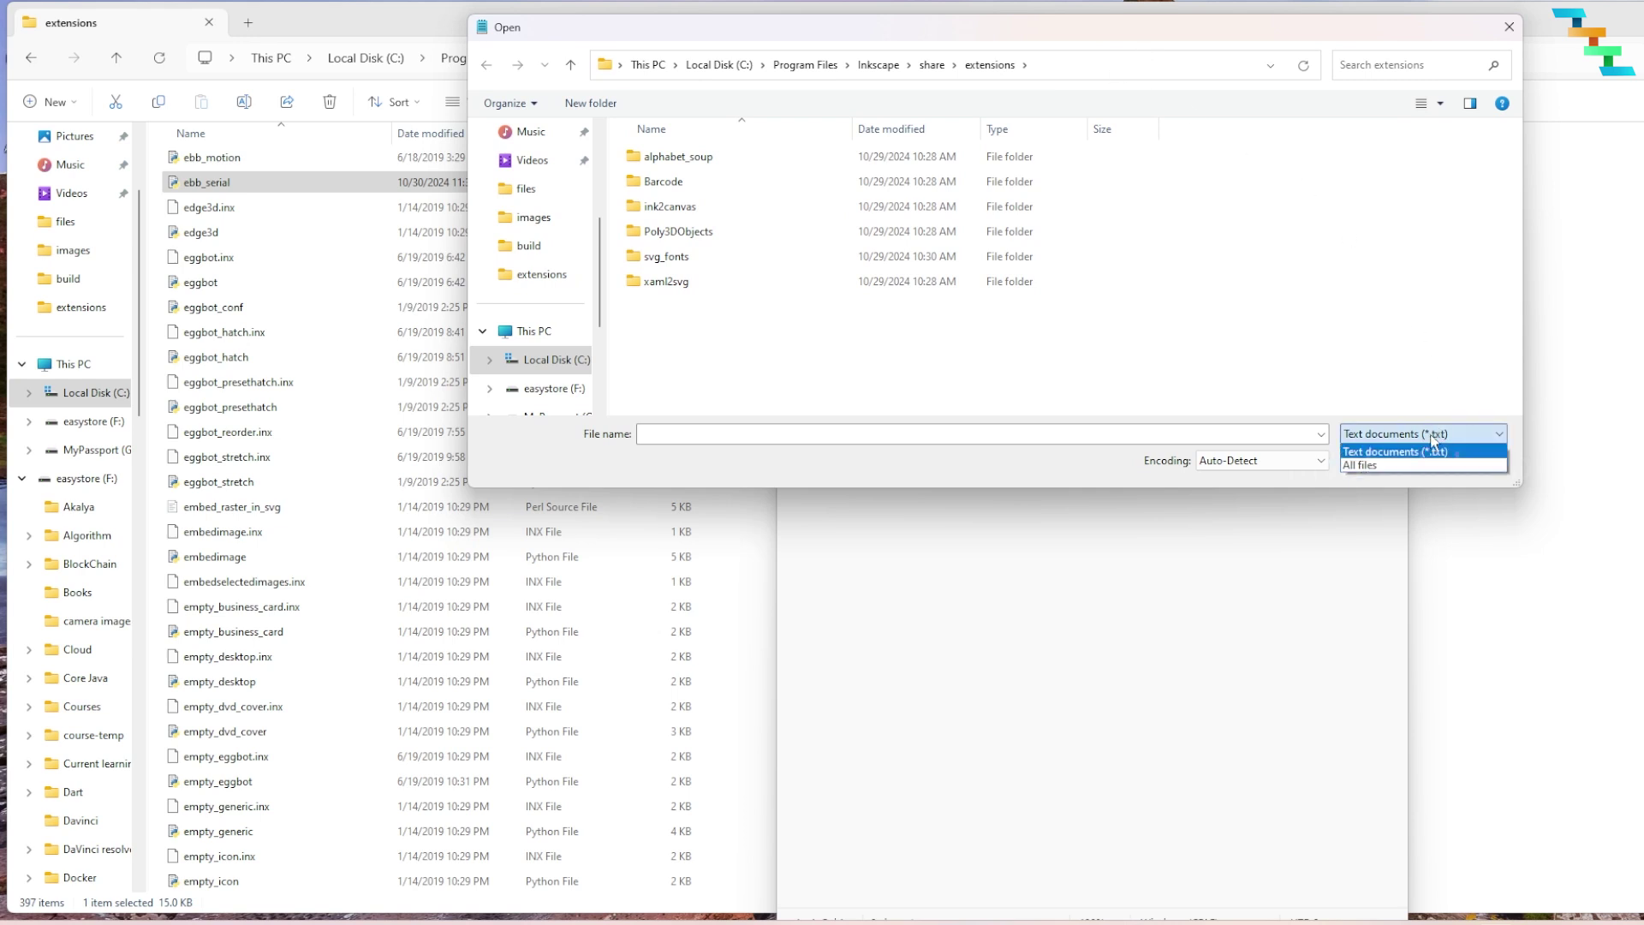
pyautogui.click(1397, 466)
pyautogui.scroll(-10, 830, 325)
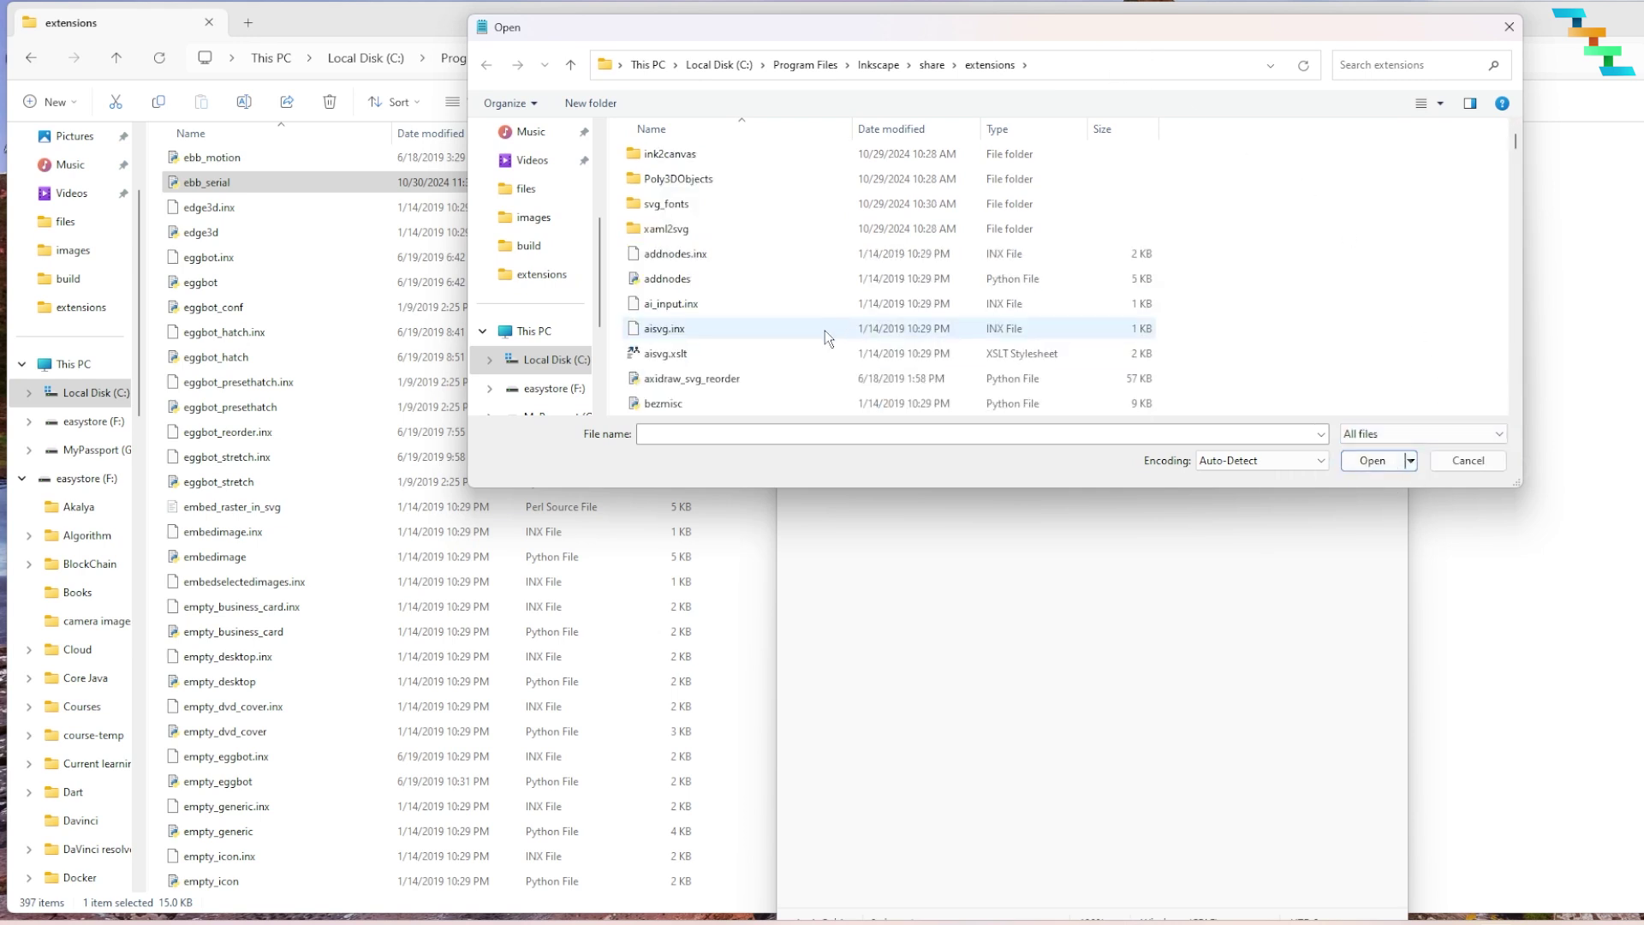
pyautogui.click(824, 329)
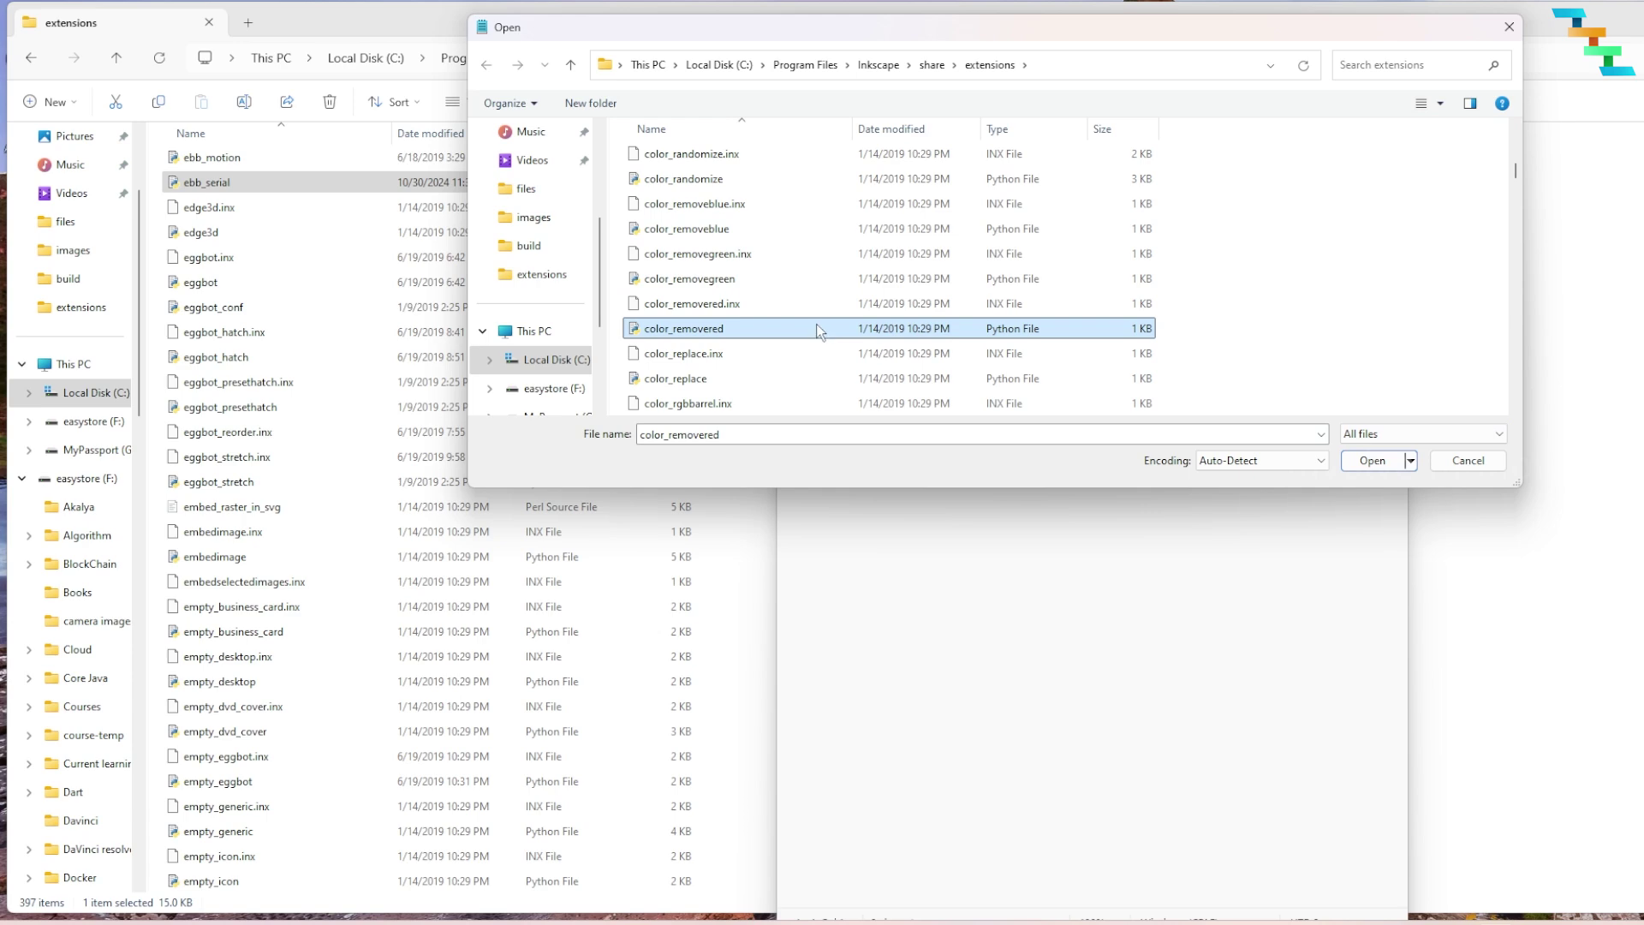
pyautogui.press('e')
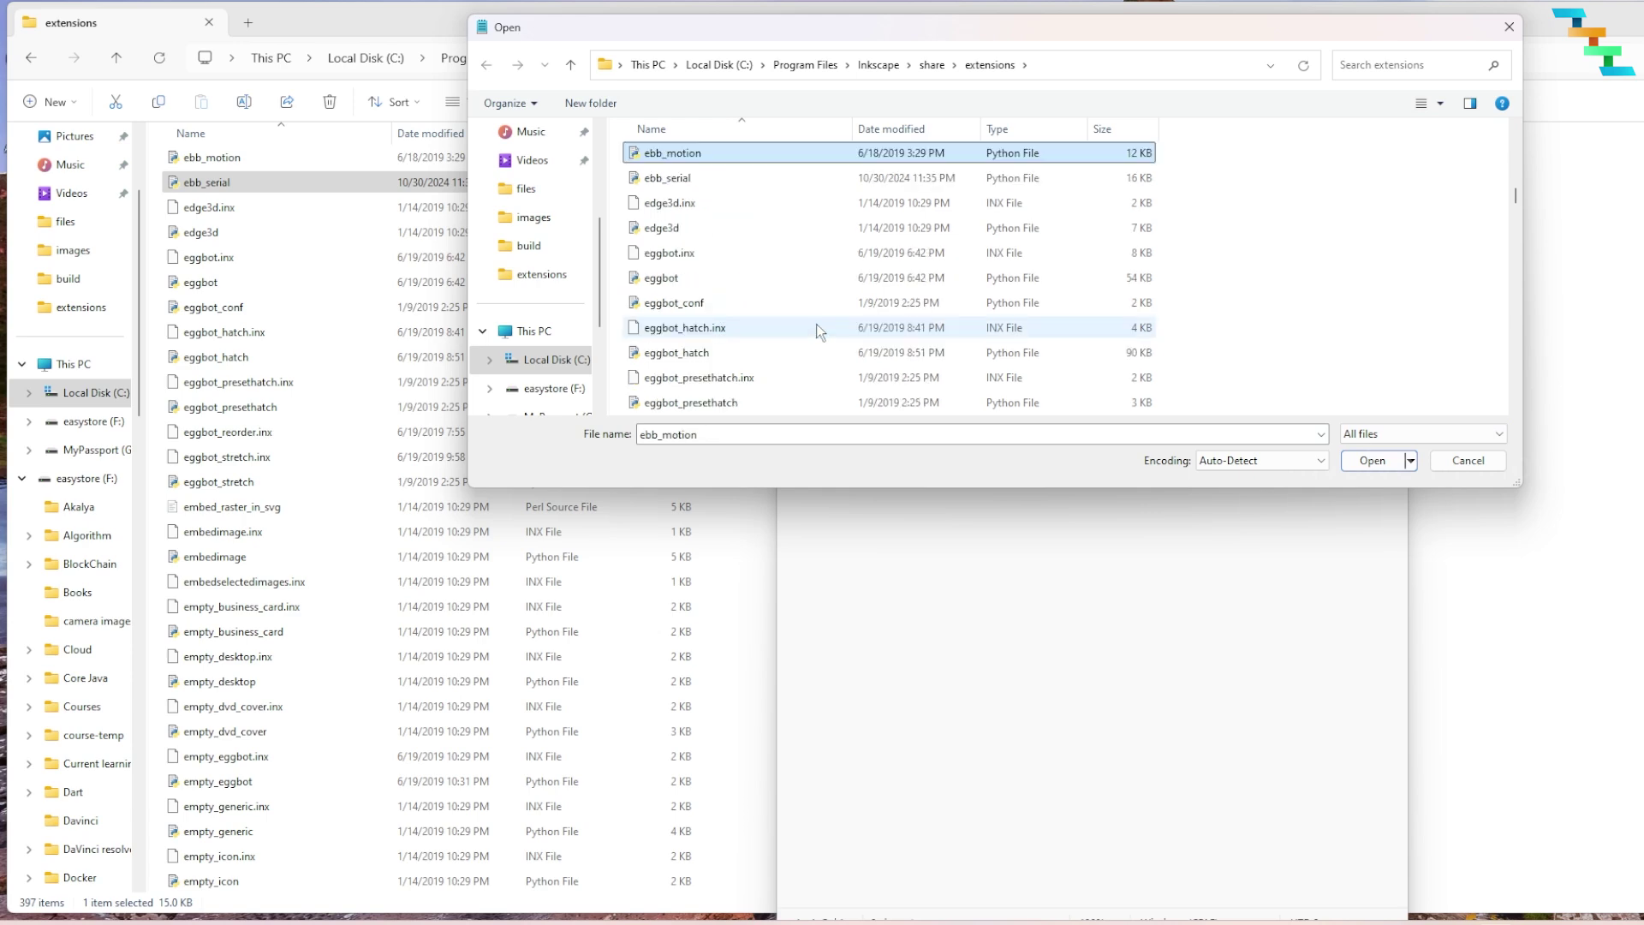
pyautogui.click(805, 177)
pyautogui.doubleClick(805, 177)
pyautogui.scroll(-10, 1114, 604)
pyautogui.scroll(-4, 1114, 604)
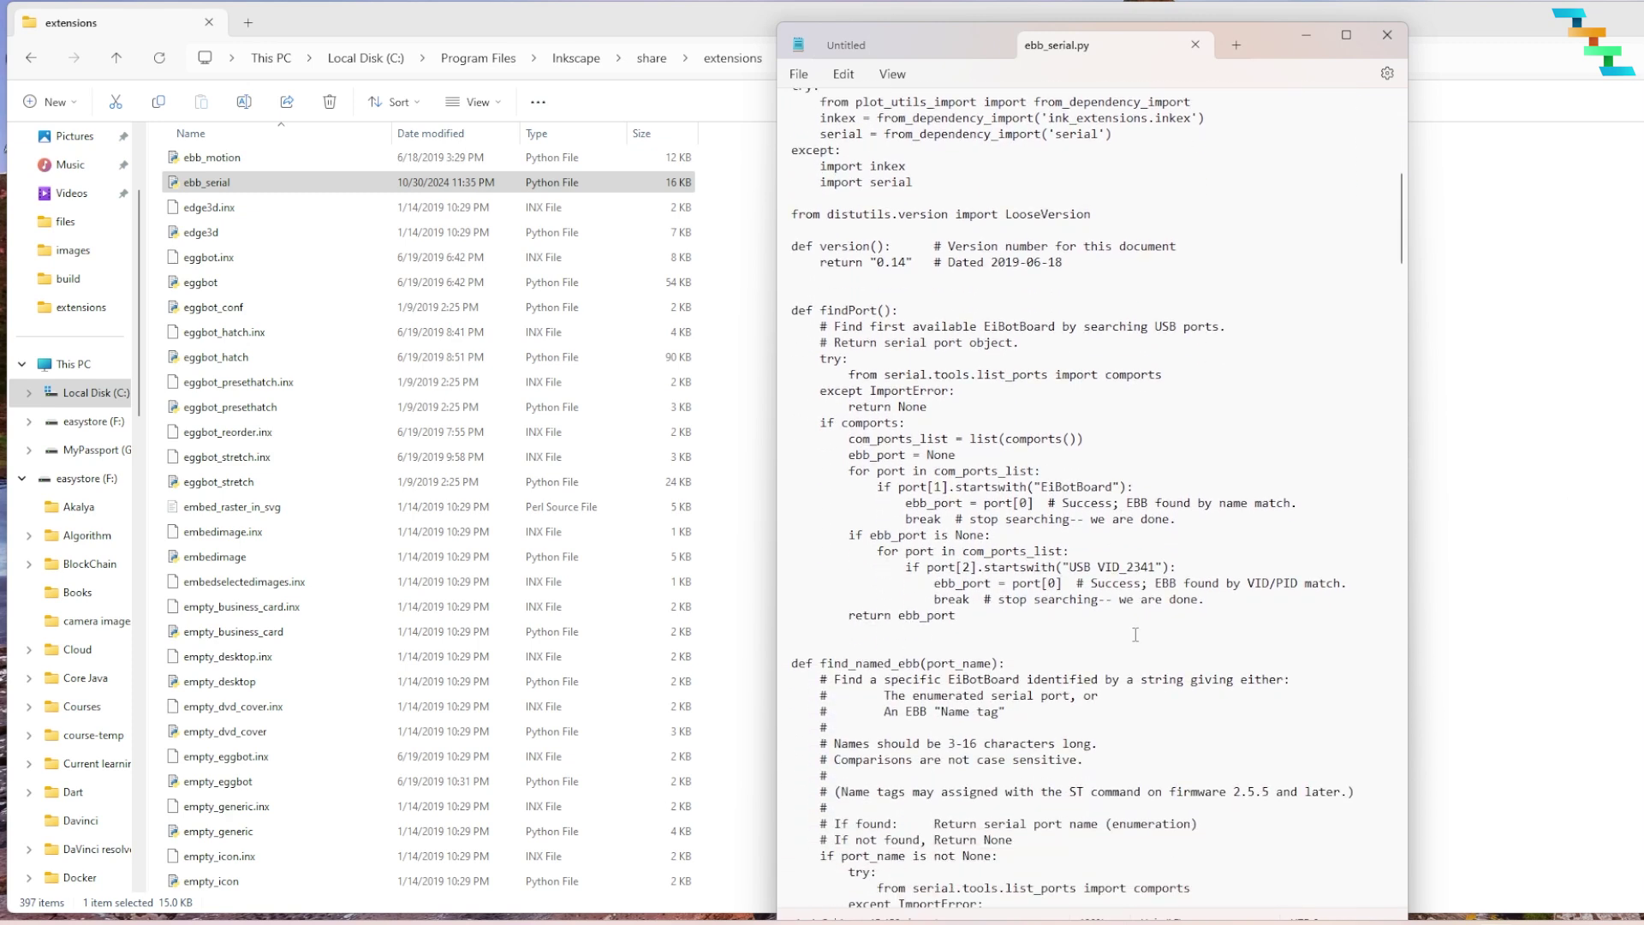
# Step: Open Device Manager and look up the Arduino Uno's COM port under Ports (COM & LPT)
pyautogui.press('super')
pyautogui.write('device manager')
pyautogui.click(1012, 393)
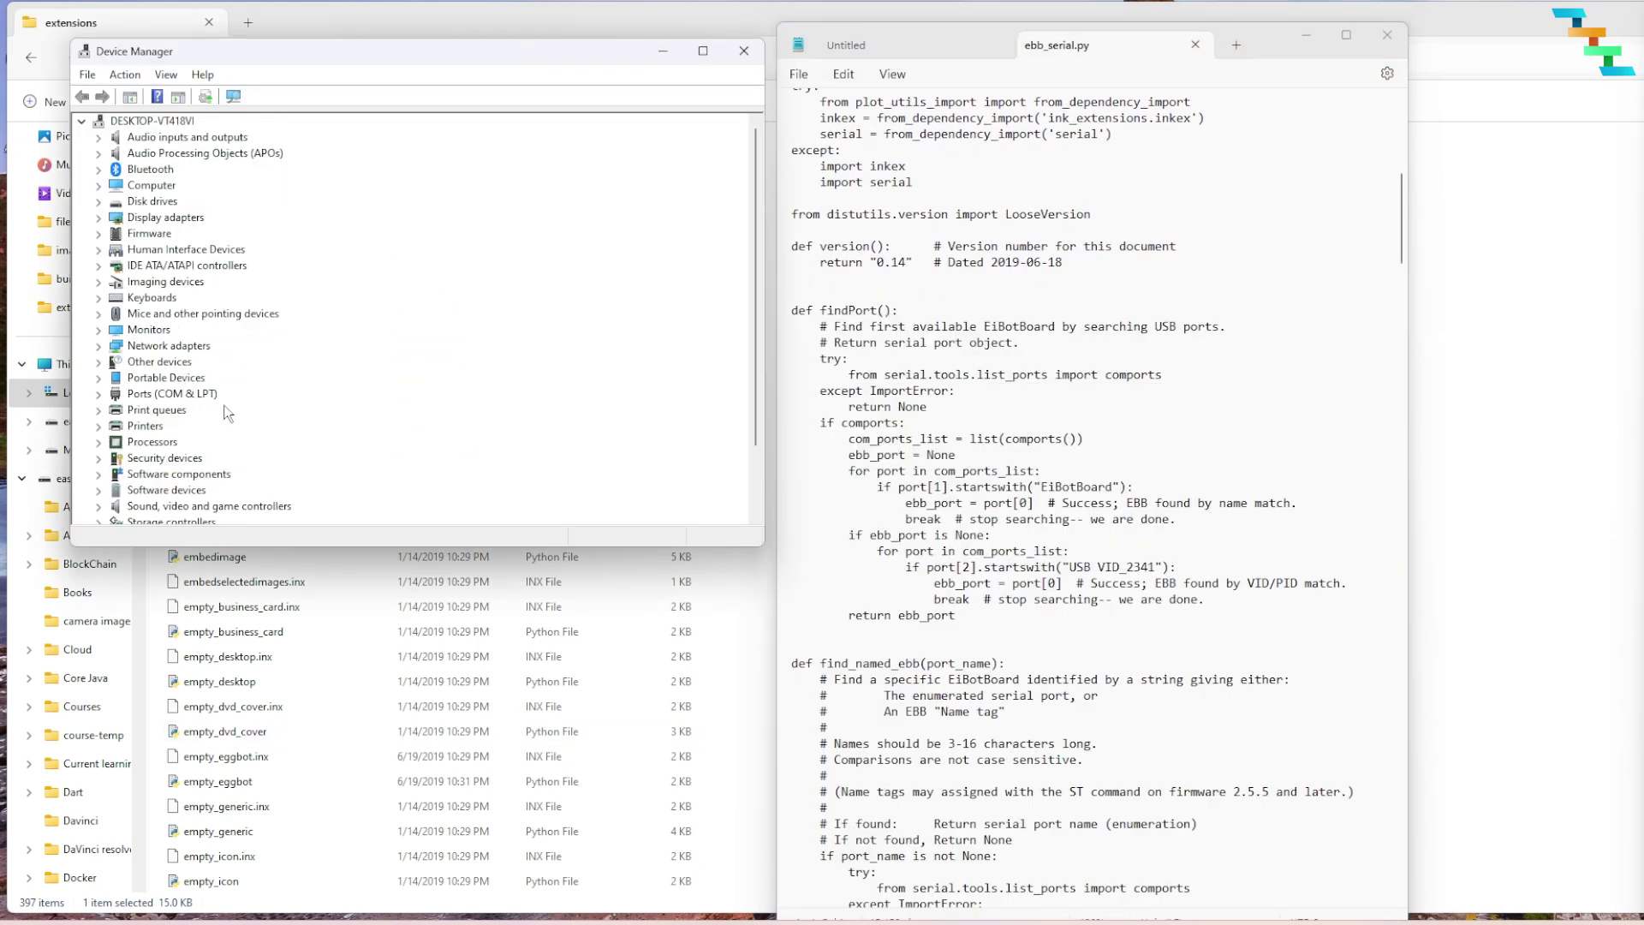
pyautogui.scroll(-1, 214, 409)
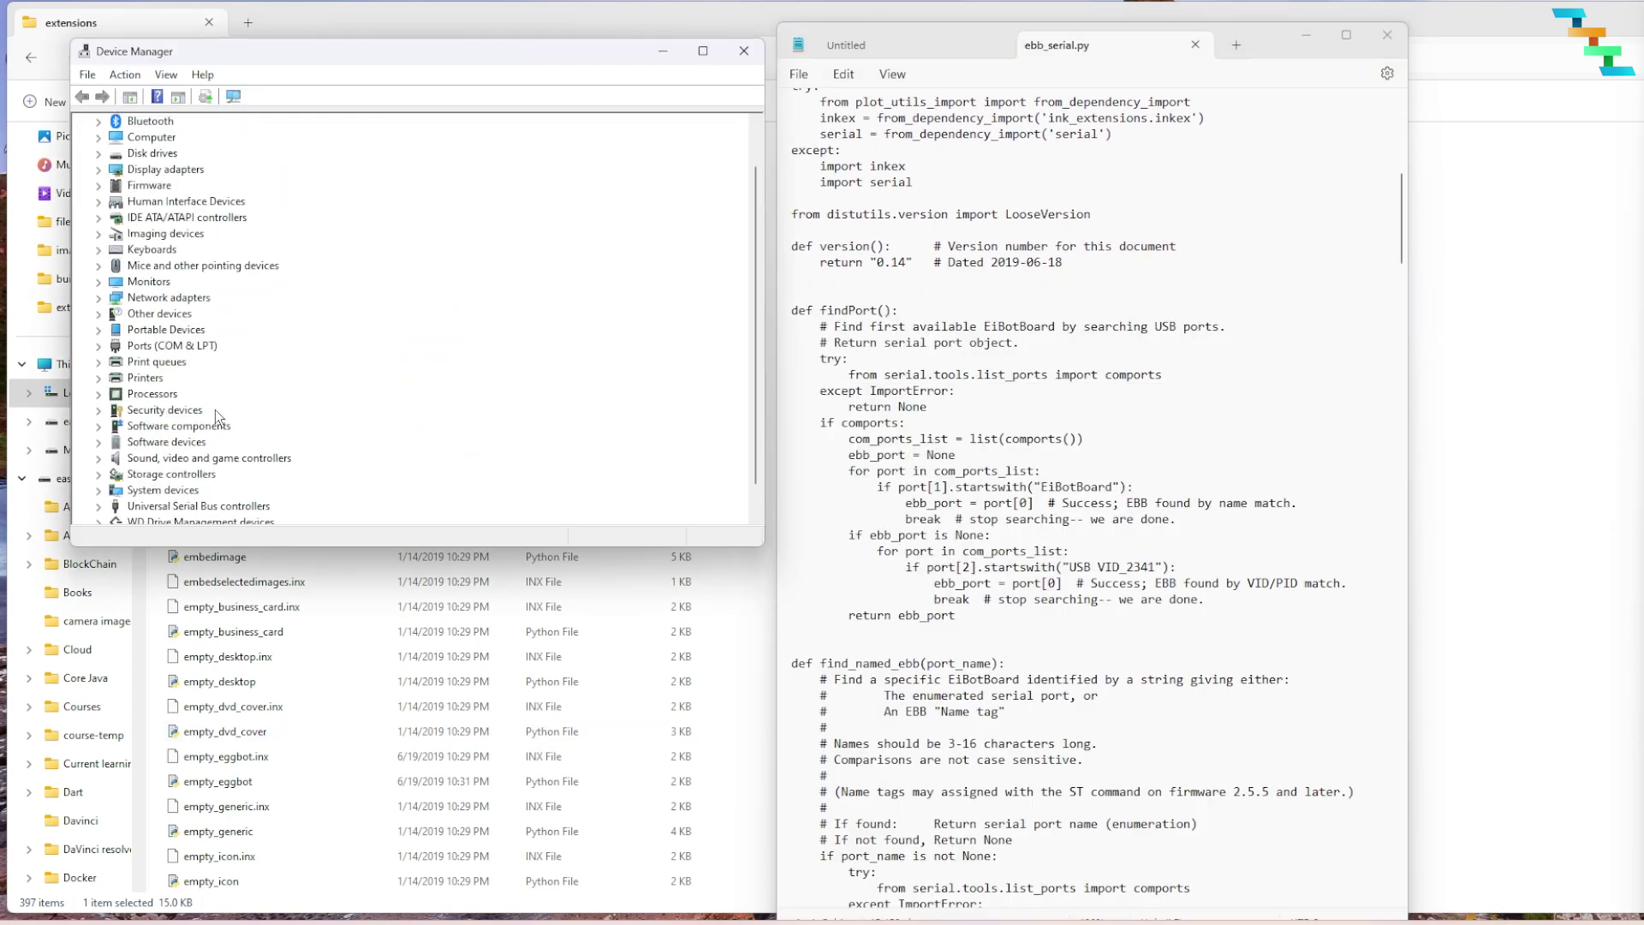
pyautogui.click(99, 346)
pyautogui.click(206, 363)
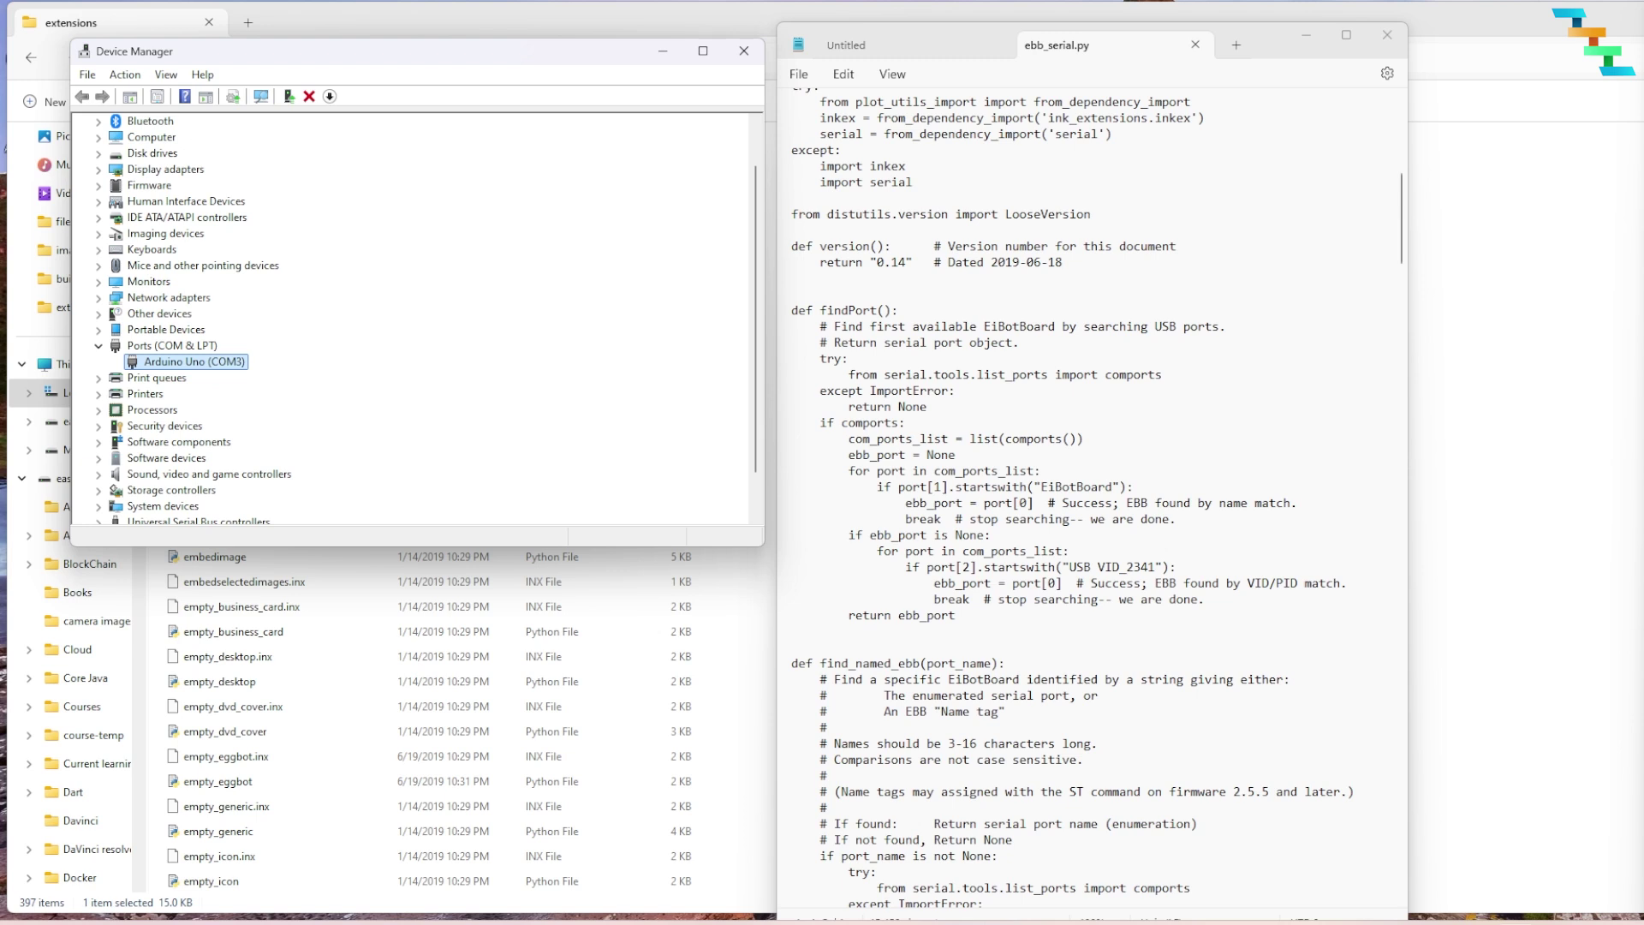
# Step: In findPort, set the initial ebb_port to "COM3" and extend the EiBotBoard condition with or port[1].startswith("Arduino")
pyautogui.doubleClick(942, 455)
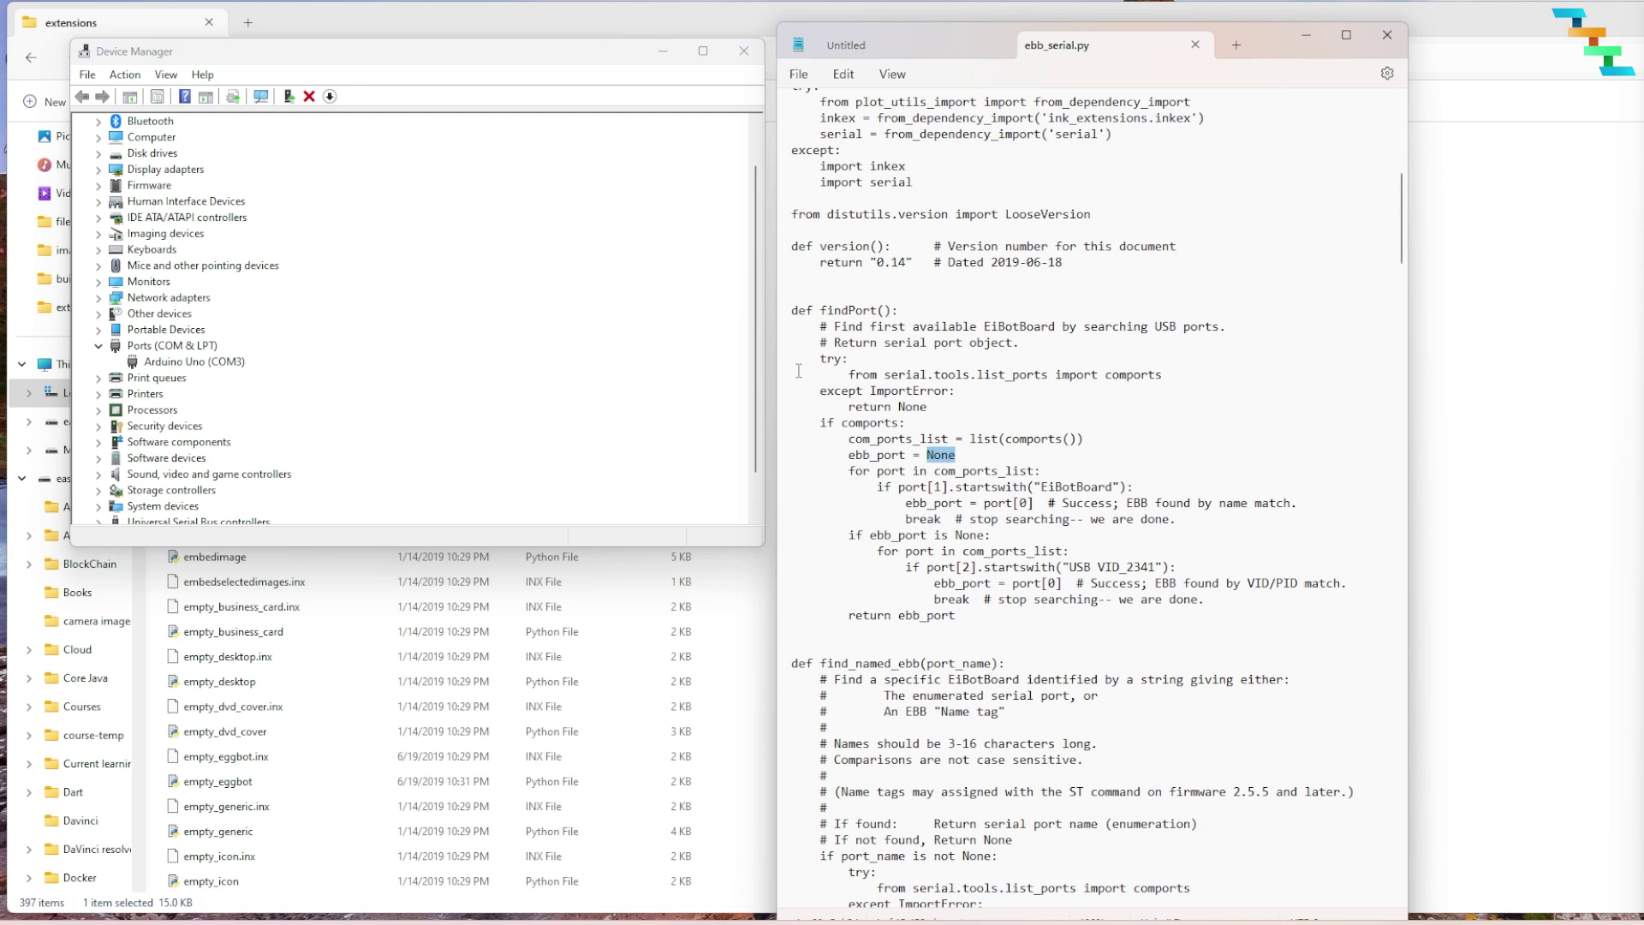
pyautogui.write('")')
pyautogui.write(' or')
pyautogui.write('port[1].startswith')
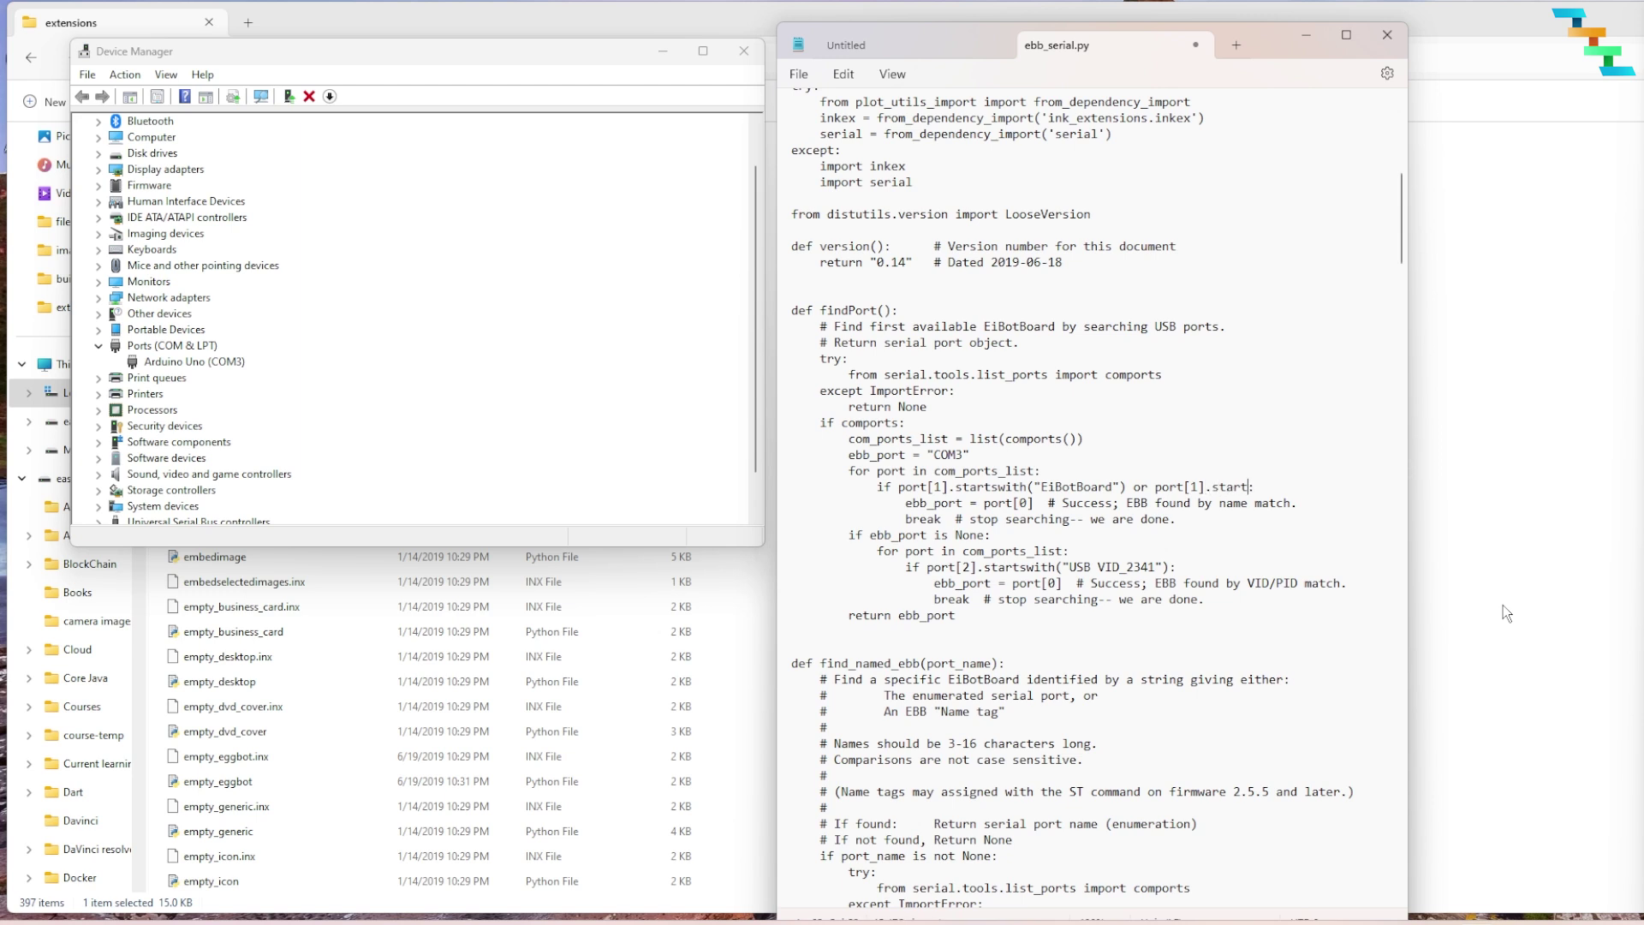
pyautogui.write('("Arduino")')
# Step: Copy the hardware ID USB\VID_2341&PID_0043 from the Arduino Uno (COM3) properties in Device Manager
pyautogui.moveTo(1156, 568); pyautogui.dragTo(1128, 569)
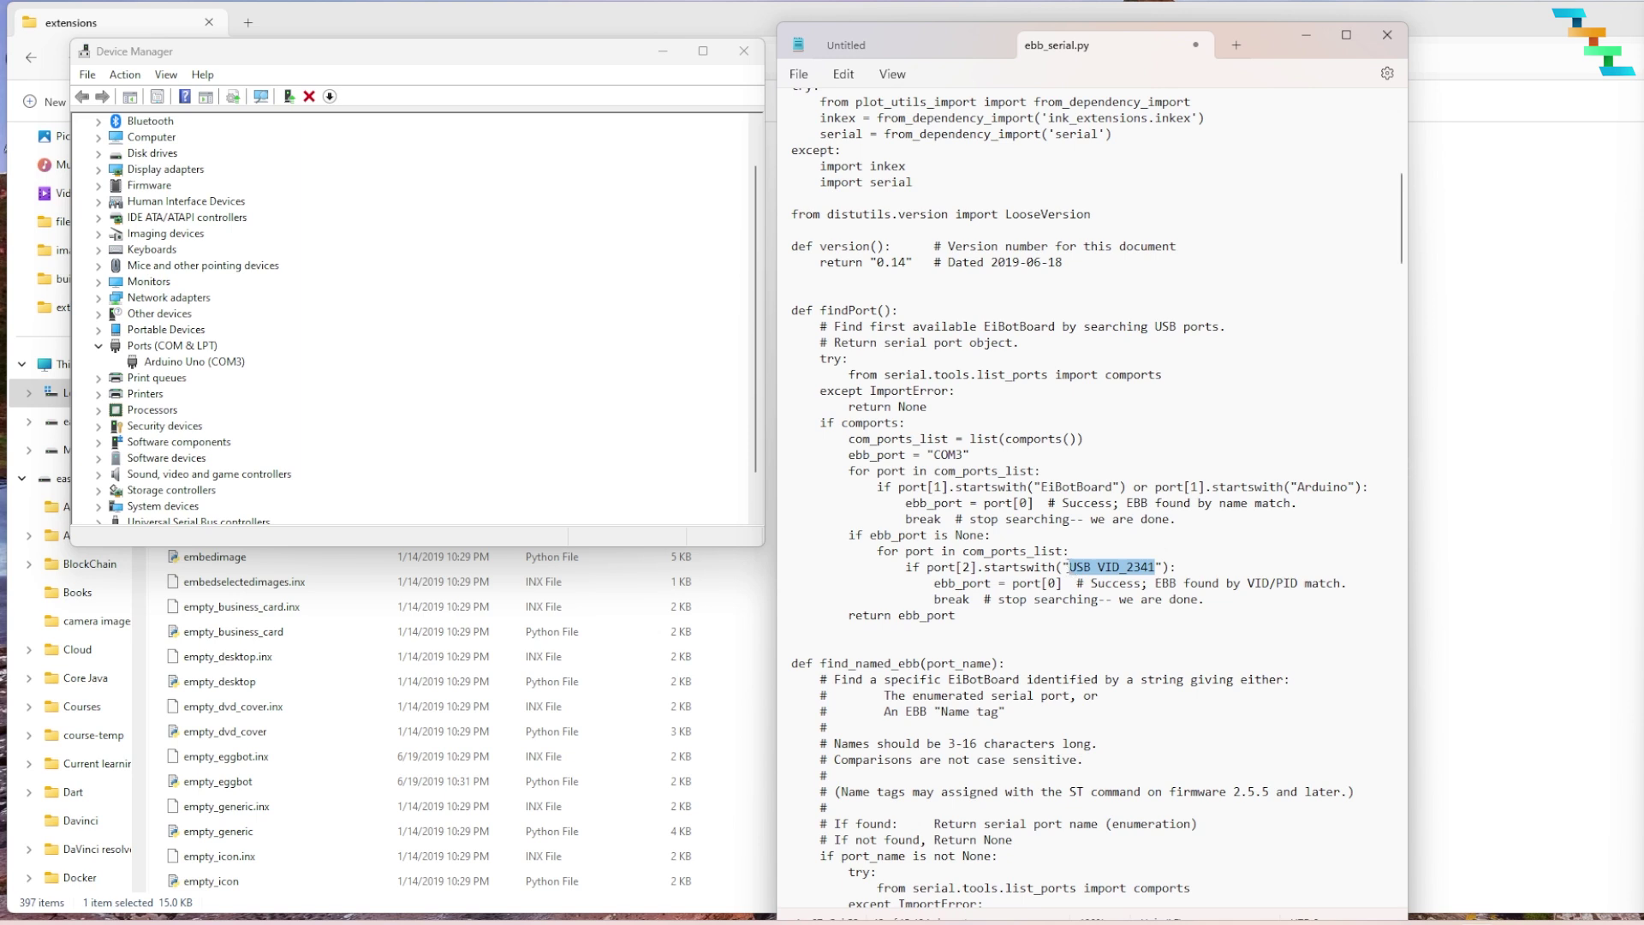
pyautogui.click(189, 362)
pyautogui.rightClick(189, 363)
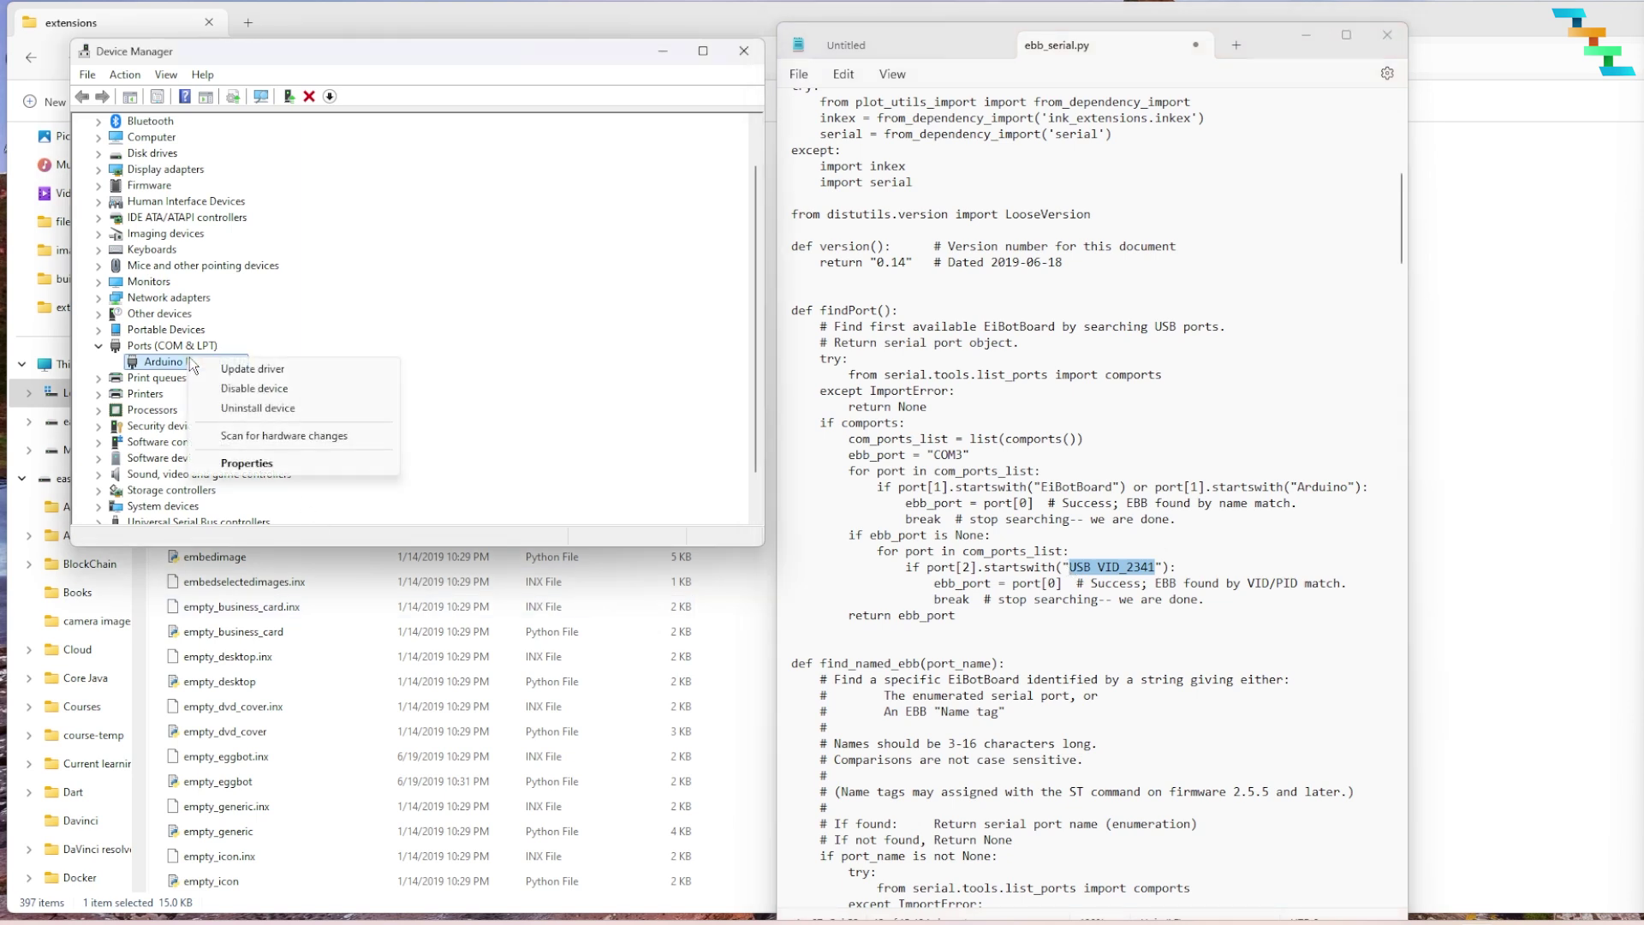
pyautogui.click(245, 463)
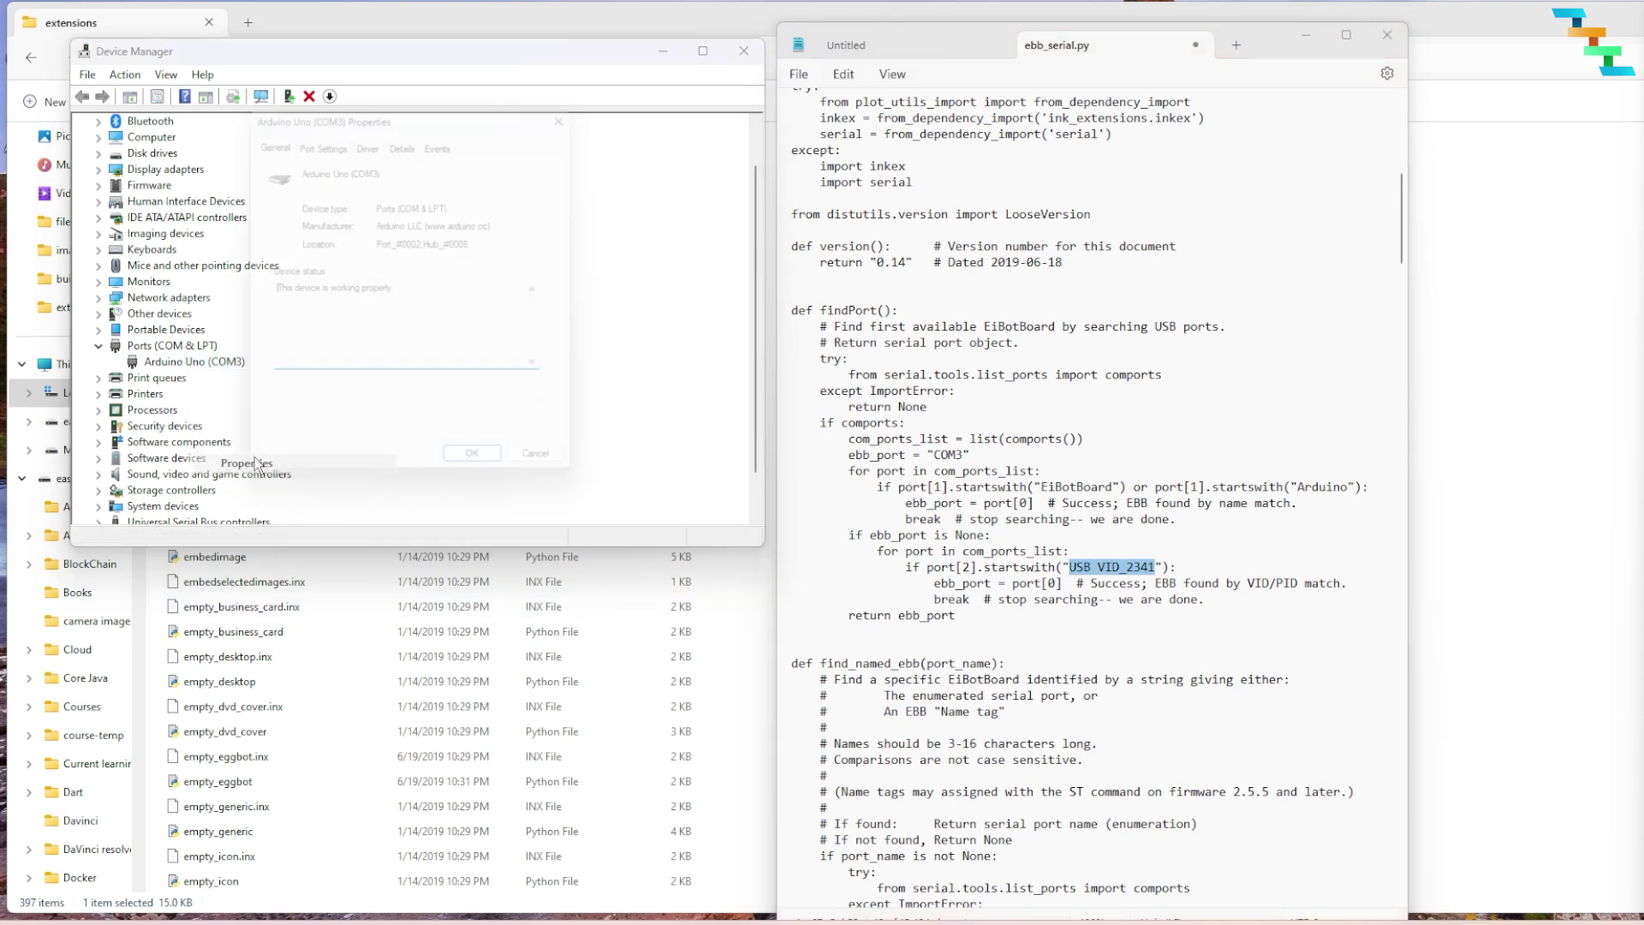
pyautogui.click(369, 137)
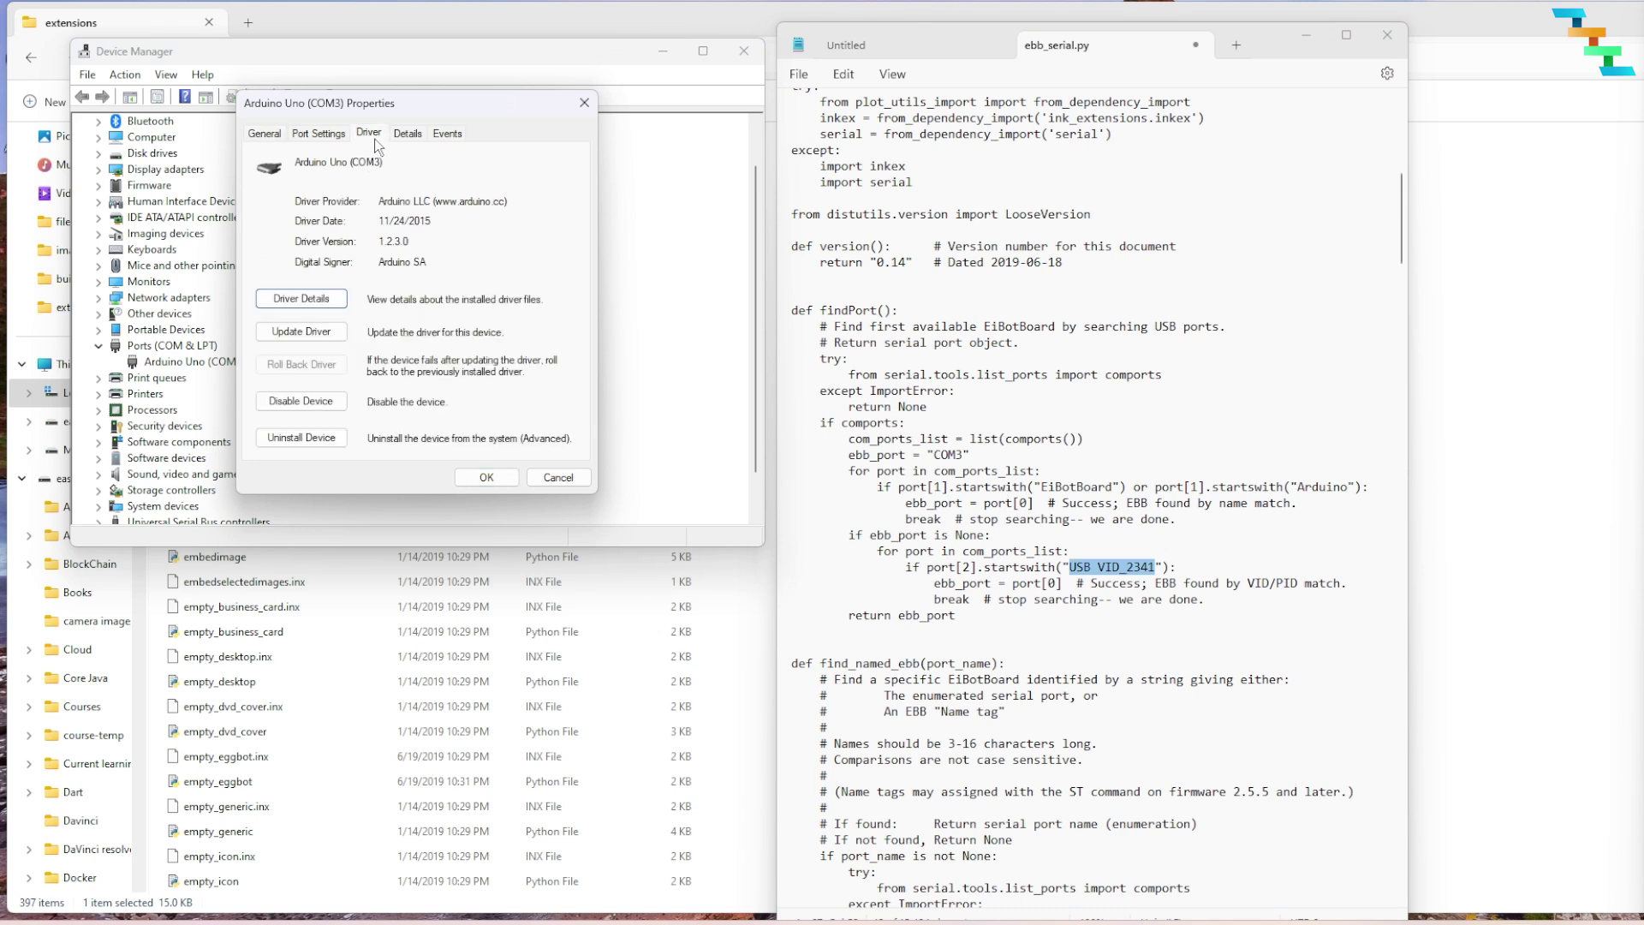
pyautogui.click(404, 134)
pyautogui.click(390, 219)
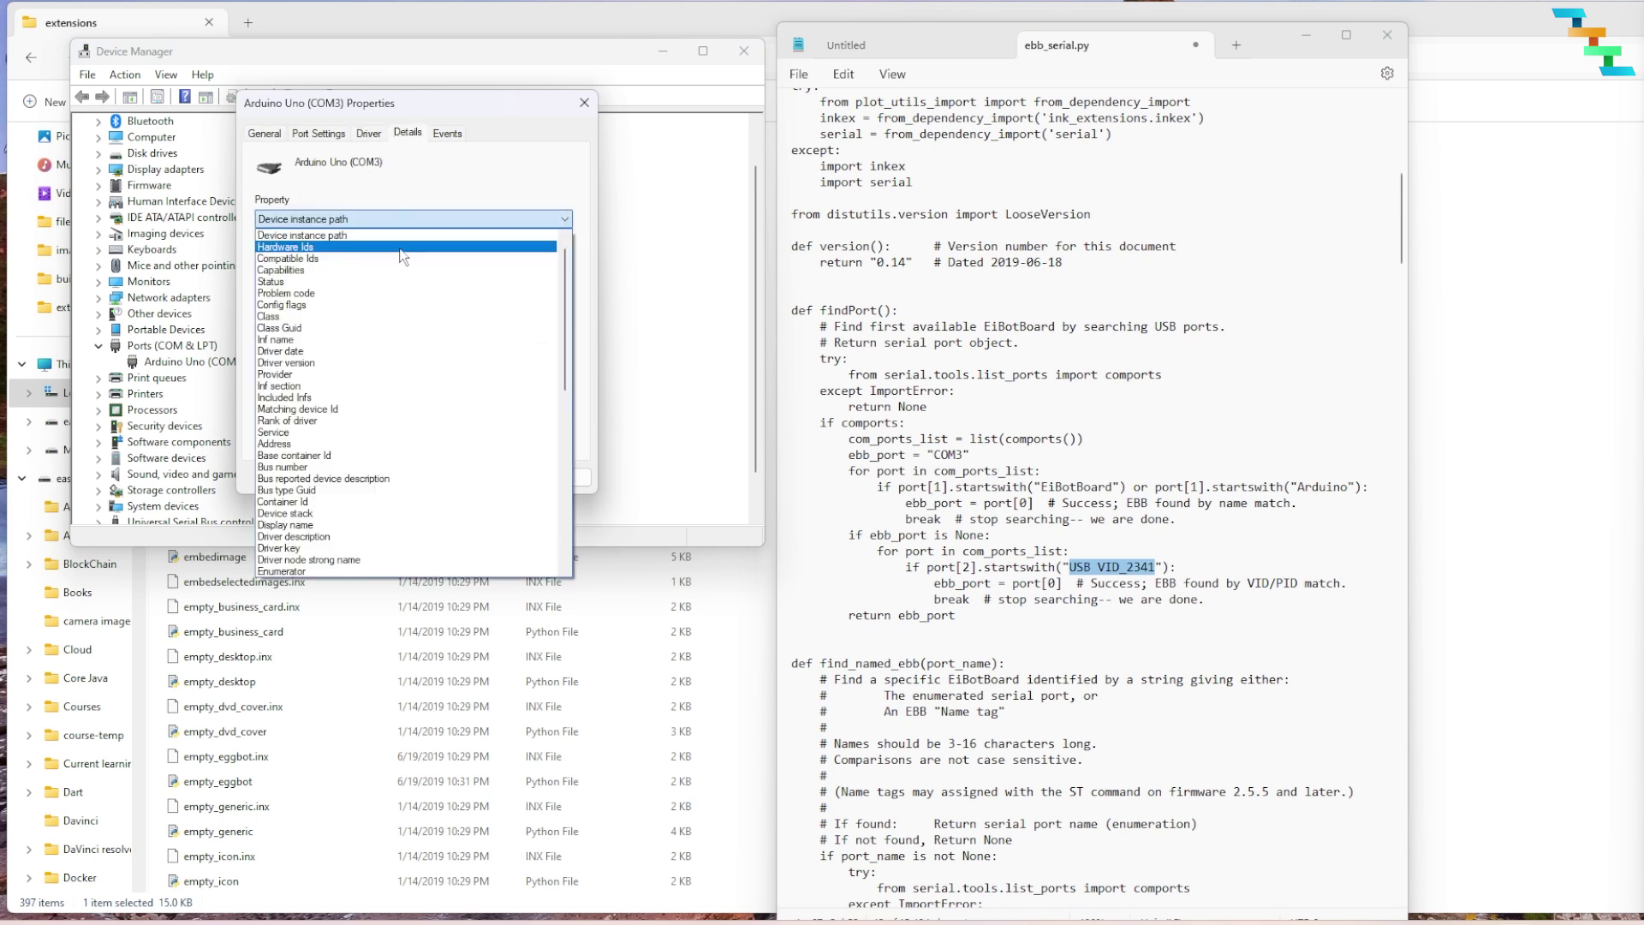
pyautogui.click(390, 243)
pyautogui.click(380, 281)
pyautogui.rightClick(380, 277)
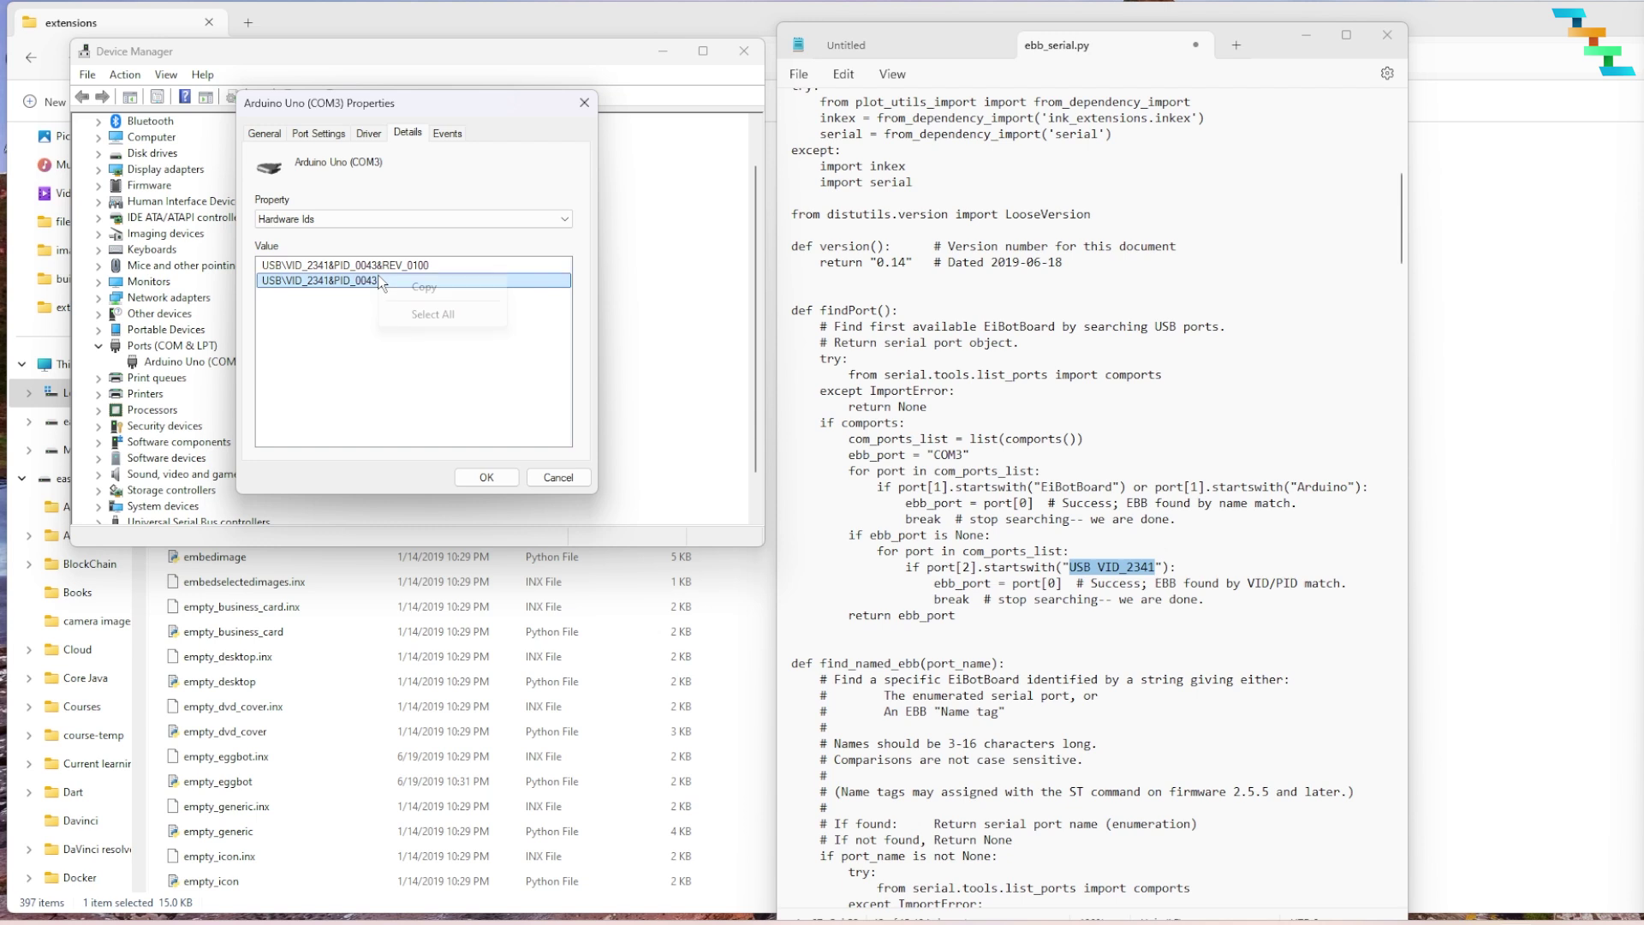
pyautogui.click(423, 289)
# Step: Replace the "USB VID_2341" string in findPort with the copied USB\VID_2341&PID_0043 and remove the extra line break
pyautogui.moveTo(1155, 567); pyautogui.dragTo(1071, 563)
pyautogui.hotkey('ctrl', 'v')
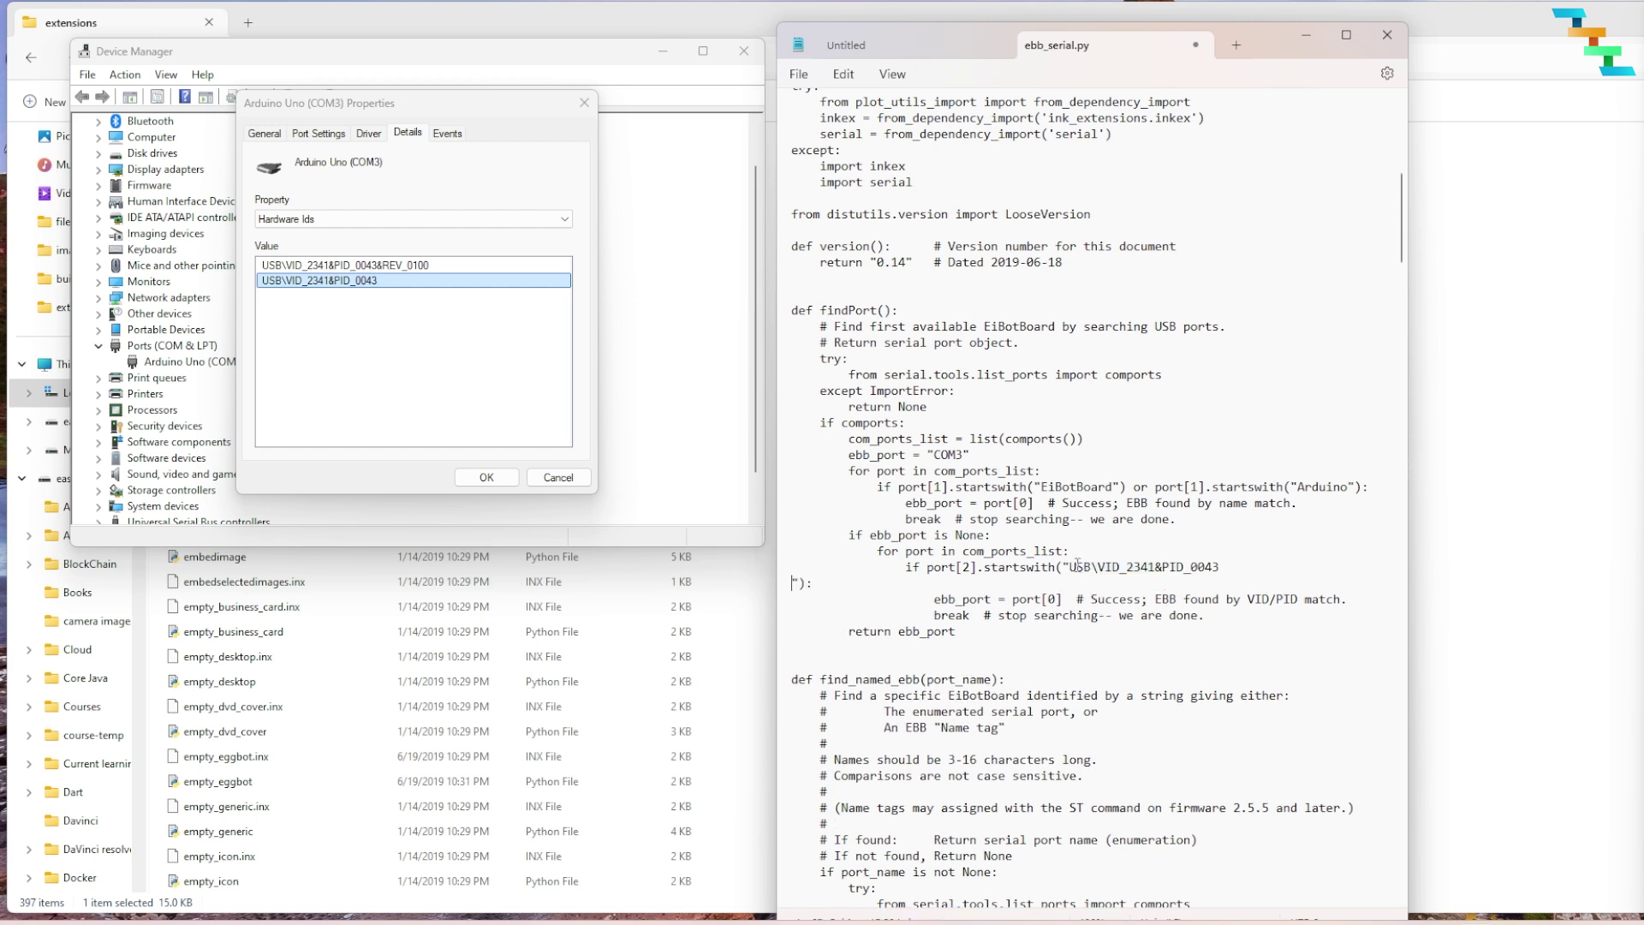
pyautogui.press('BackSpace')
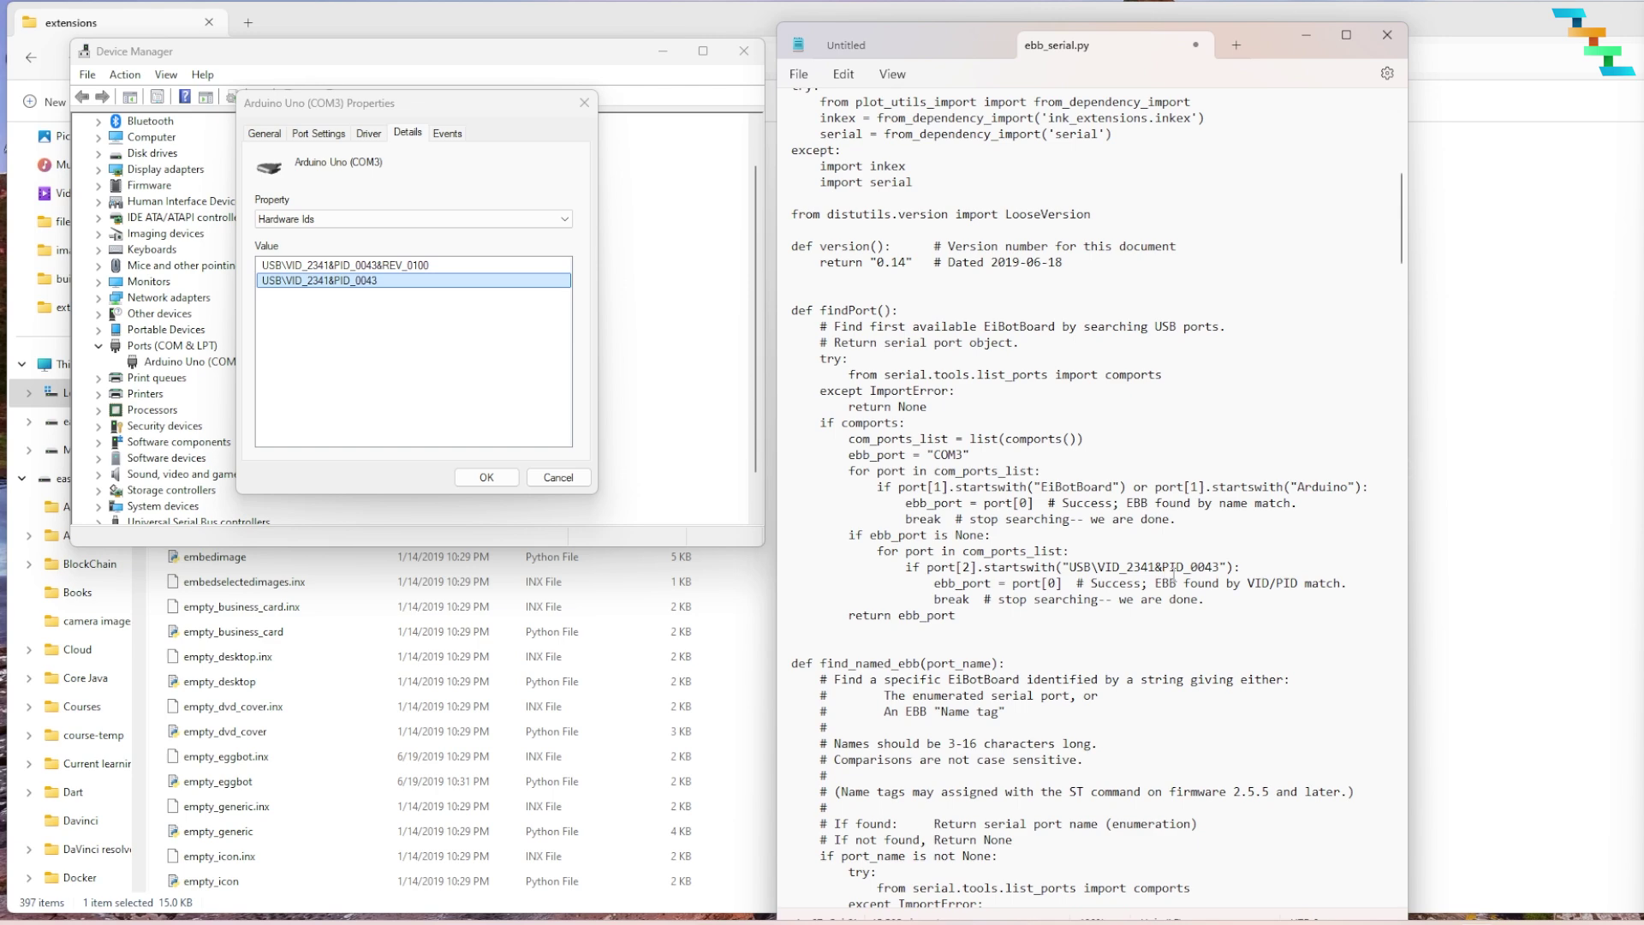
# Step: Close Notepad, the Arduino Uno properties and Device Manager
pyautogui.click(1388, 34)
pyautogui.click(584, 103)
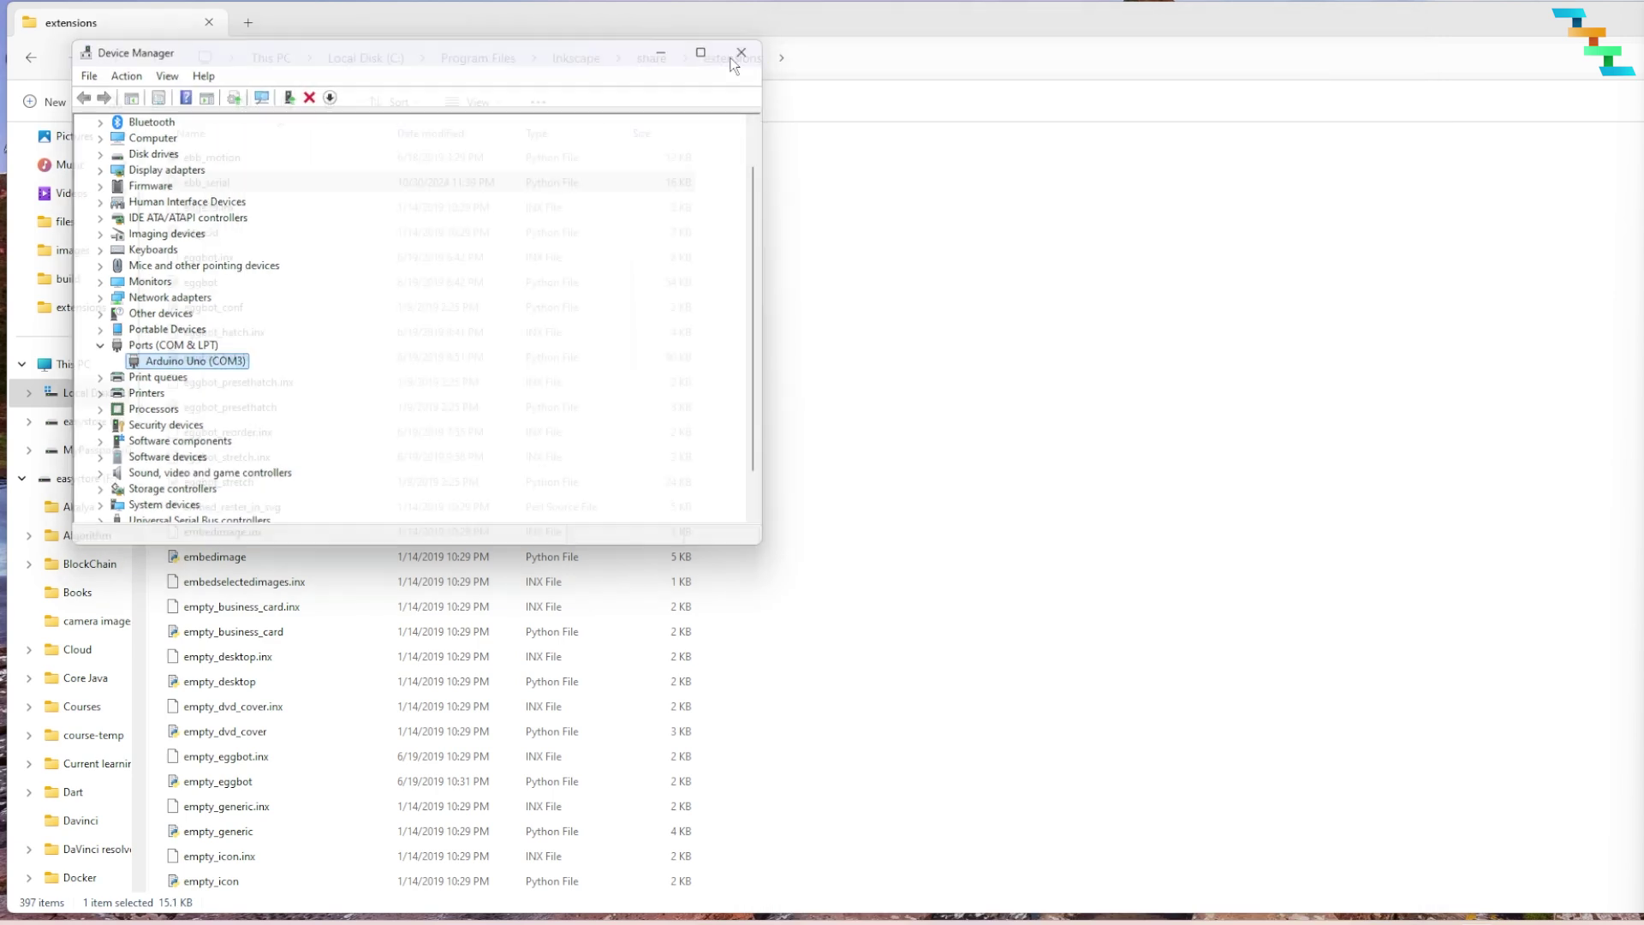
pyautogui.click(744, 51)
# Step: Open the EggDuino sketch from the learning\eggbot\EggDuino folder in Arduino IDE
pyautogui.doubleClick(298, 170)
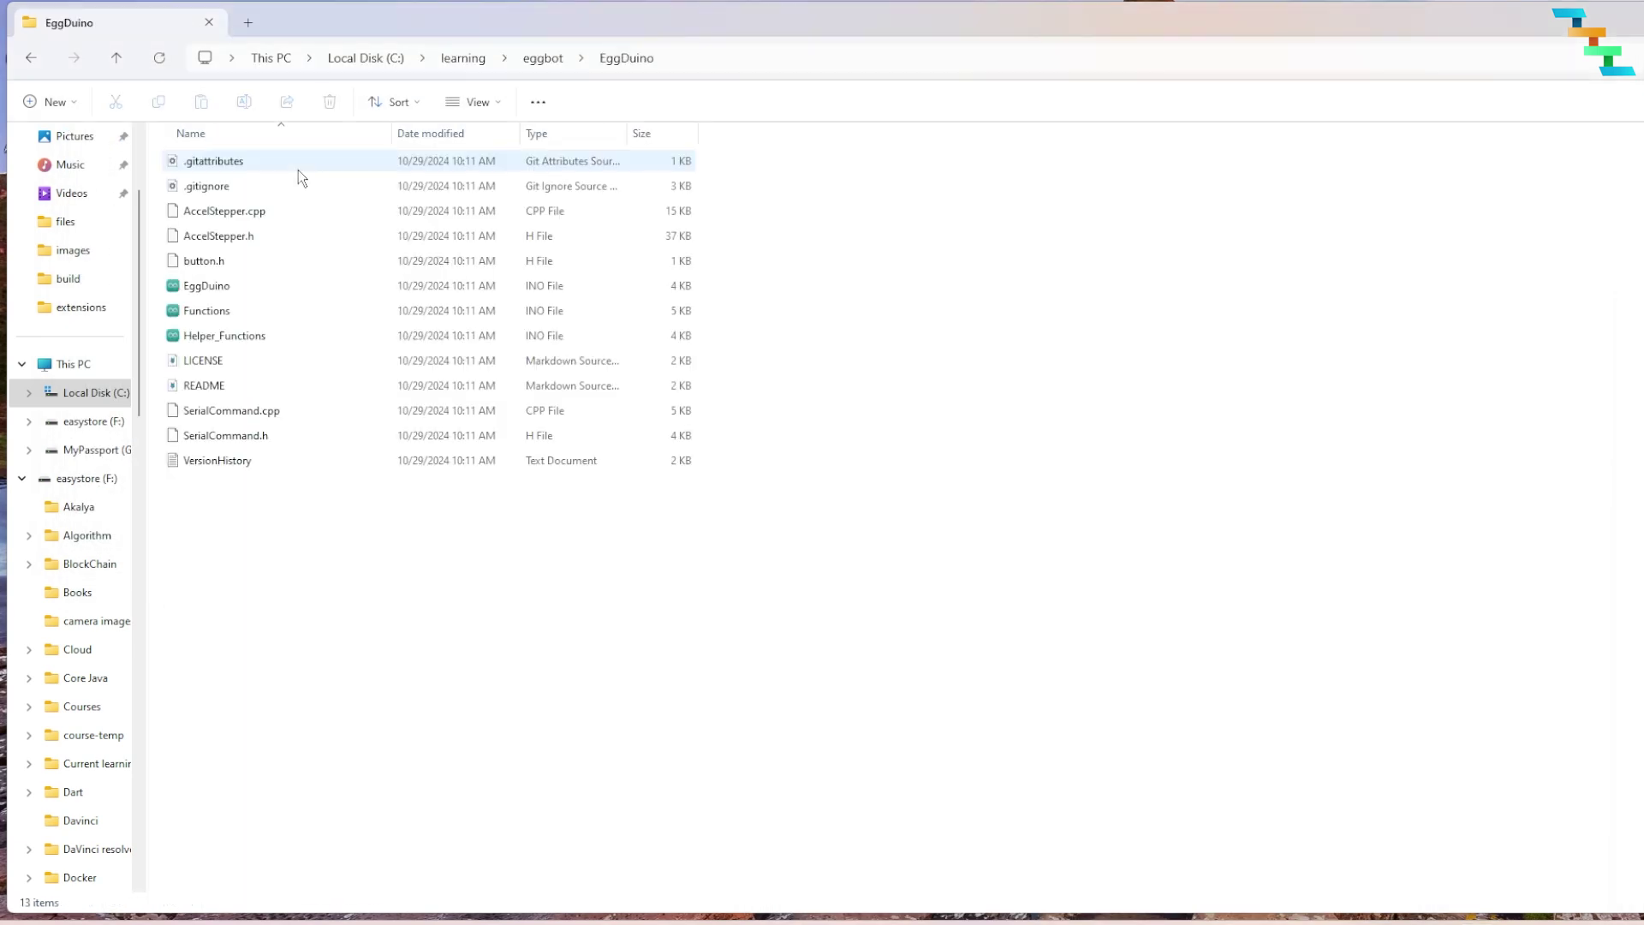
pyautogui.click(247, 286)
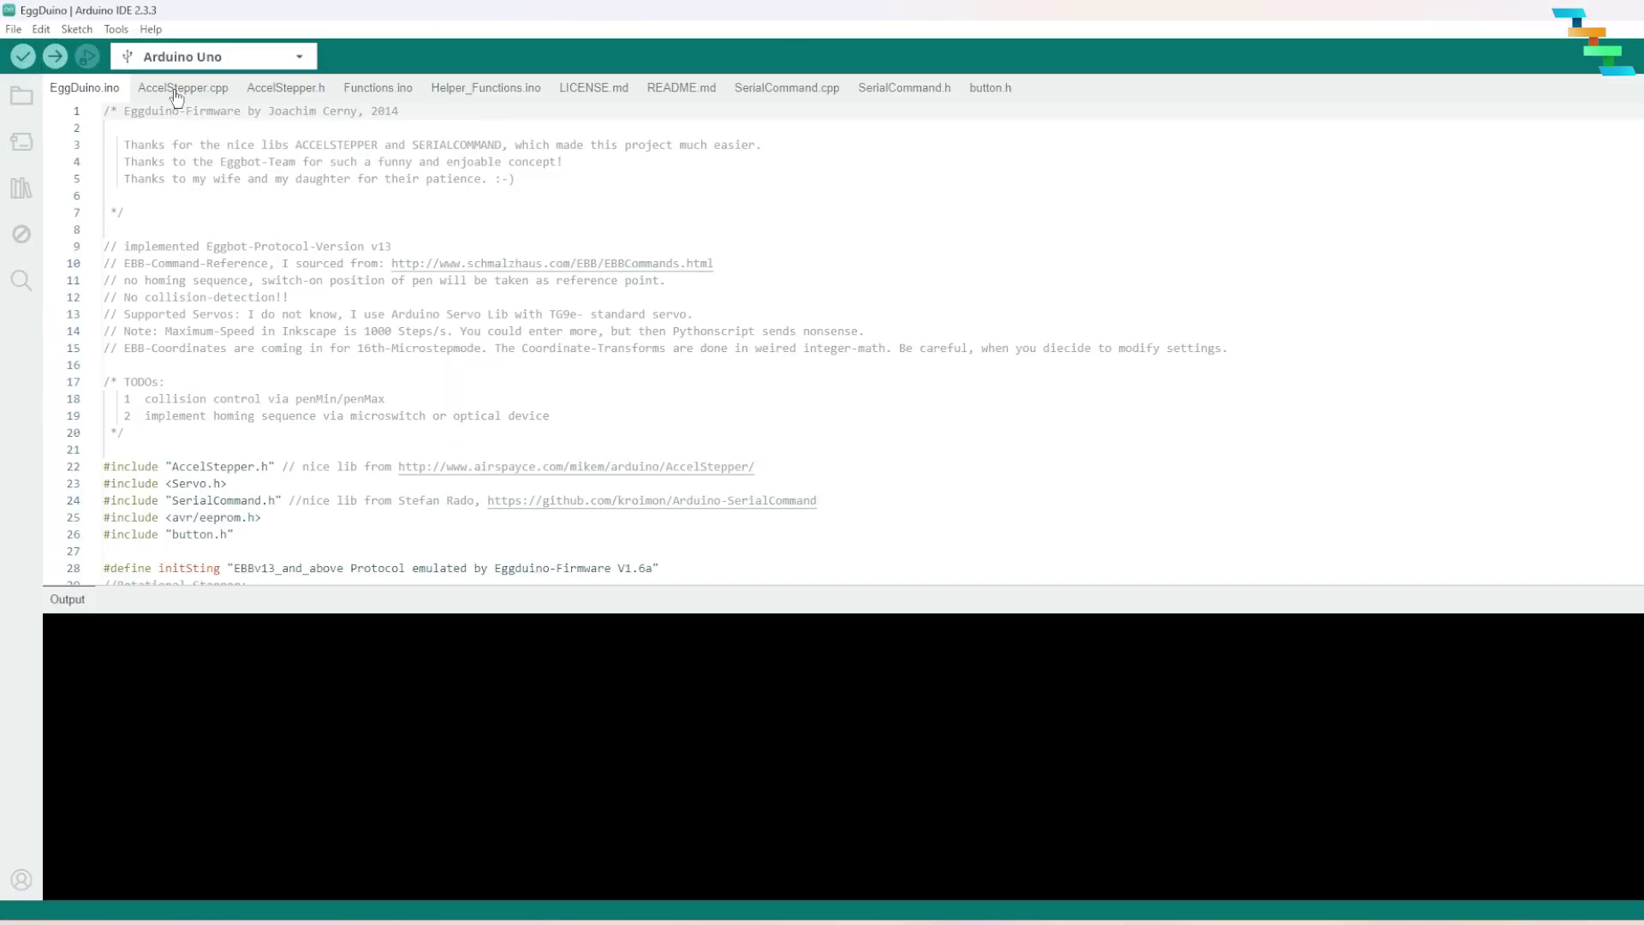
# Step: Verify the EggDuino sketch and upload it to the Arduino Uno
pyautogui.click(23, 56)
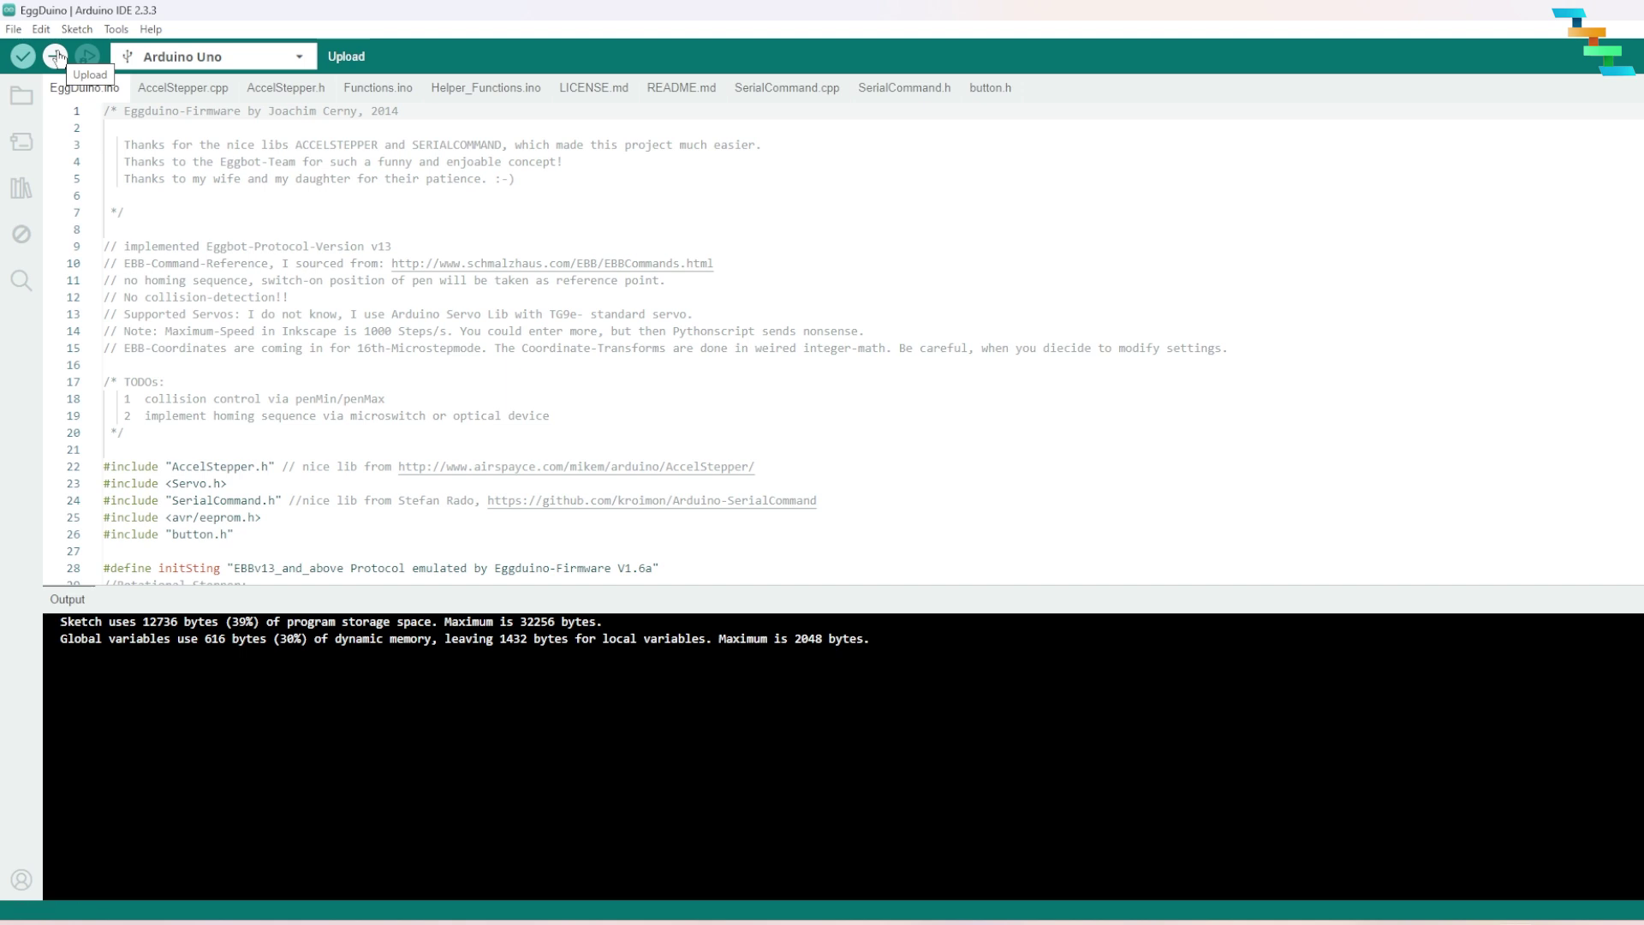
pyautogui.click(56, 56)
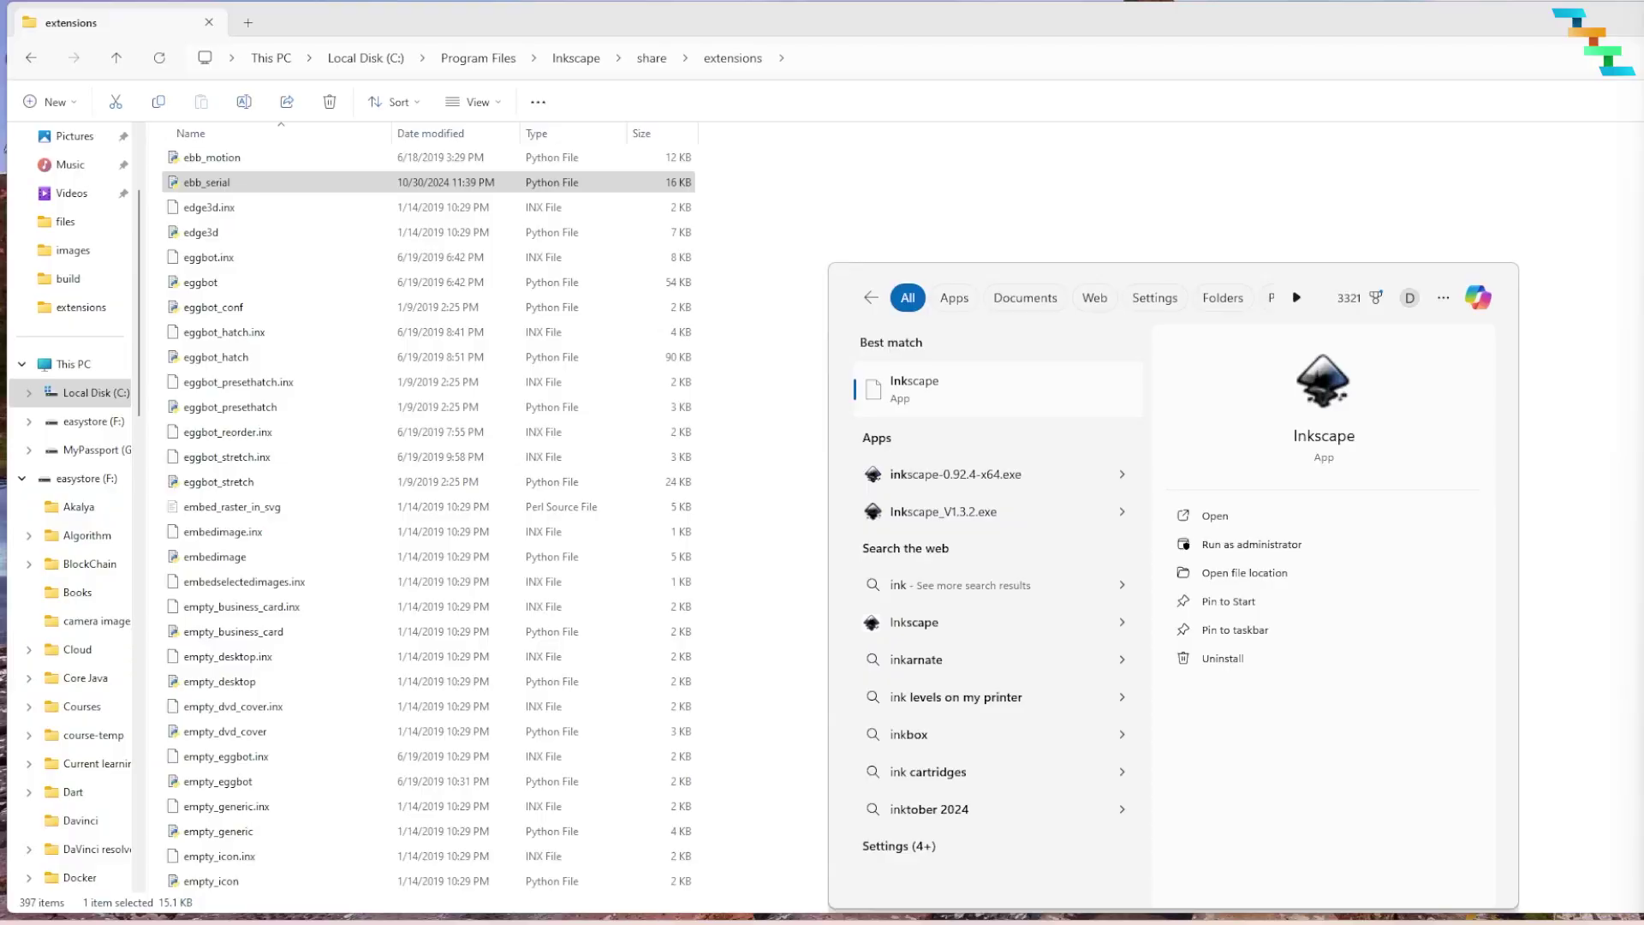
# Step: Launch Inkscape and create a document from the EggBot Template with width 3200 and height 800
pyautogui.write('scape')
pyautogui.press('Return')
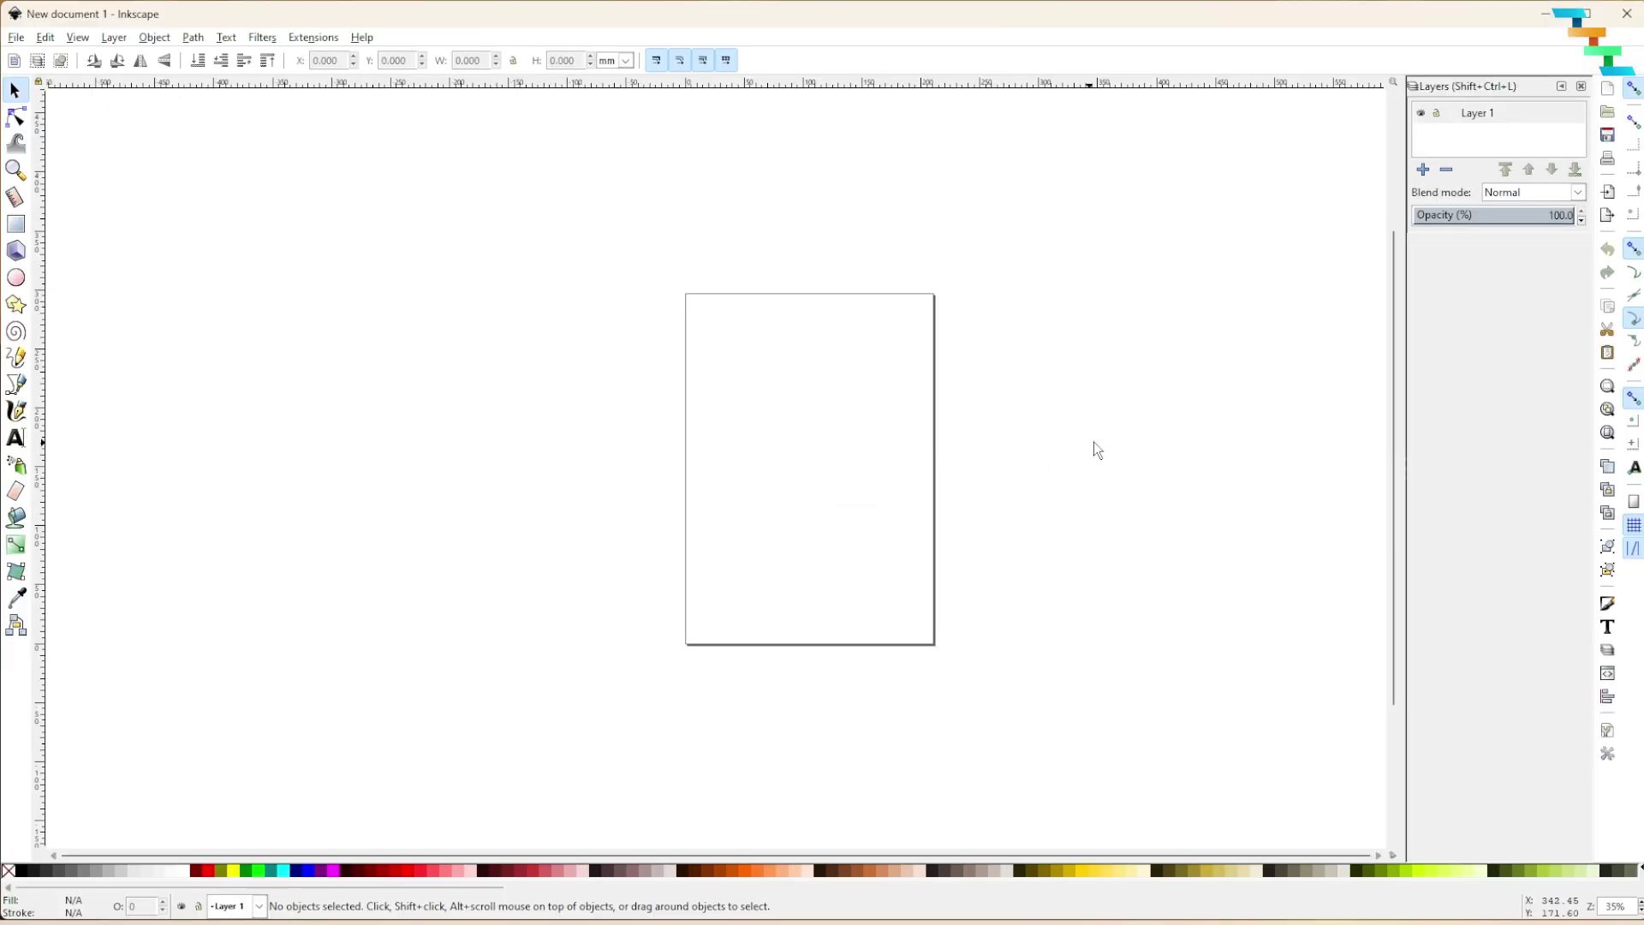
pyautogui.click(16, 38)
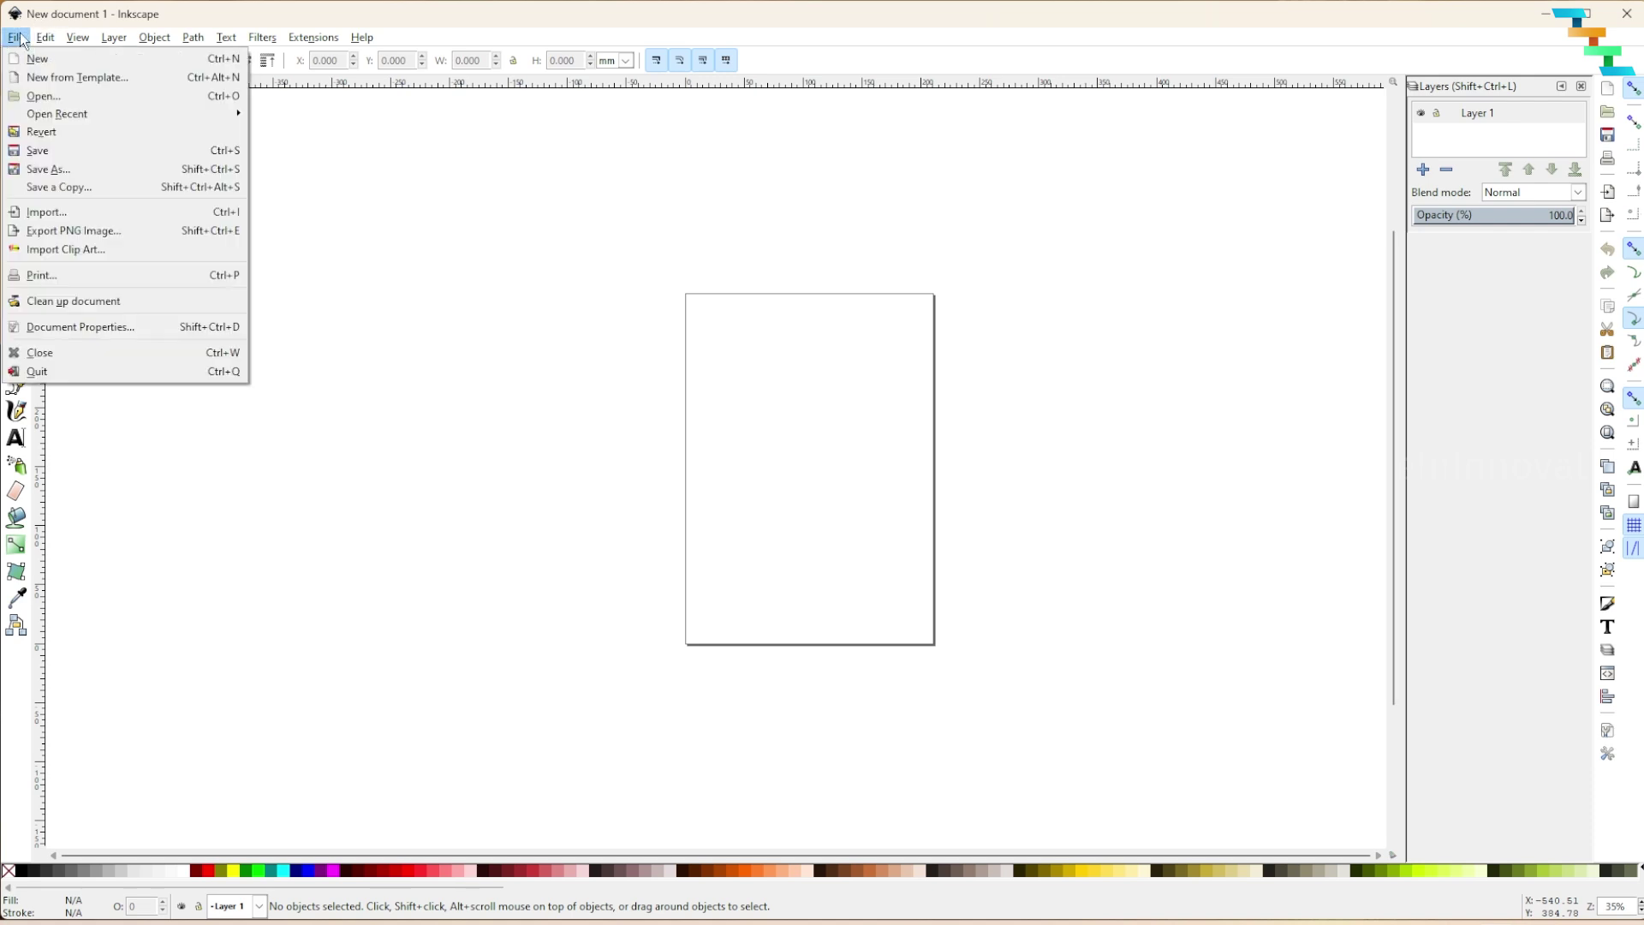
pyautogui.click(77, 77)
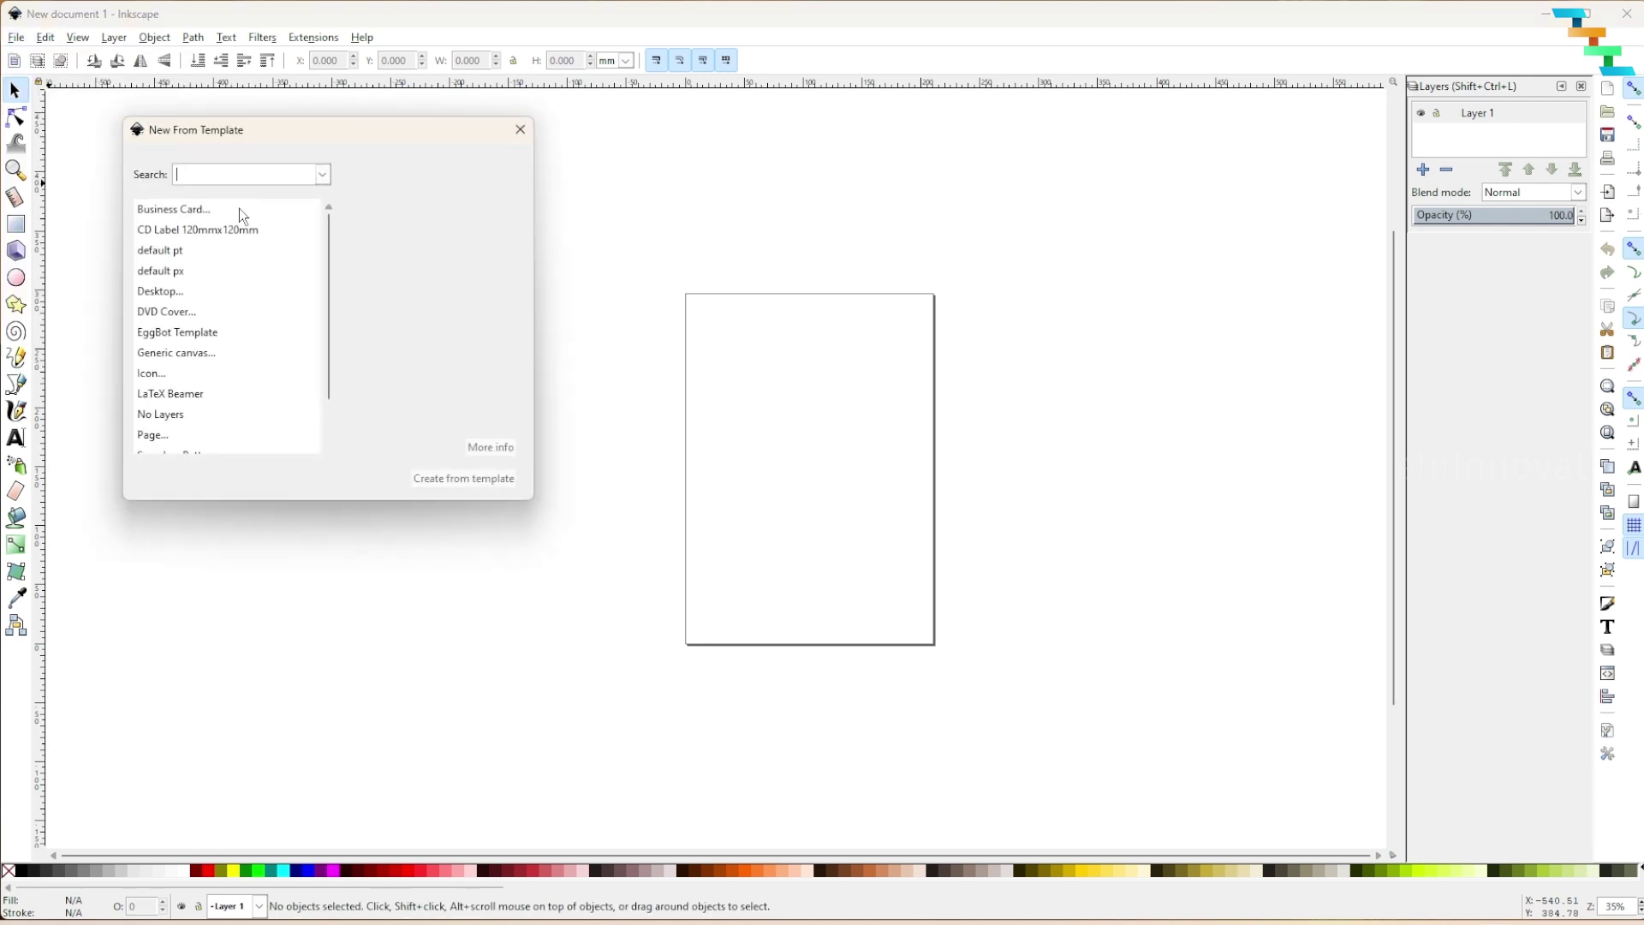
pyautogui.click(199, 318)
pyautogui.click(488, 477)
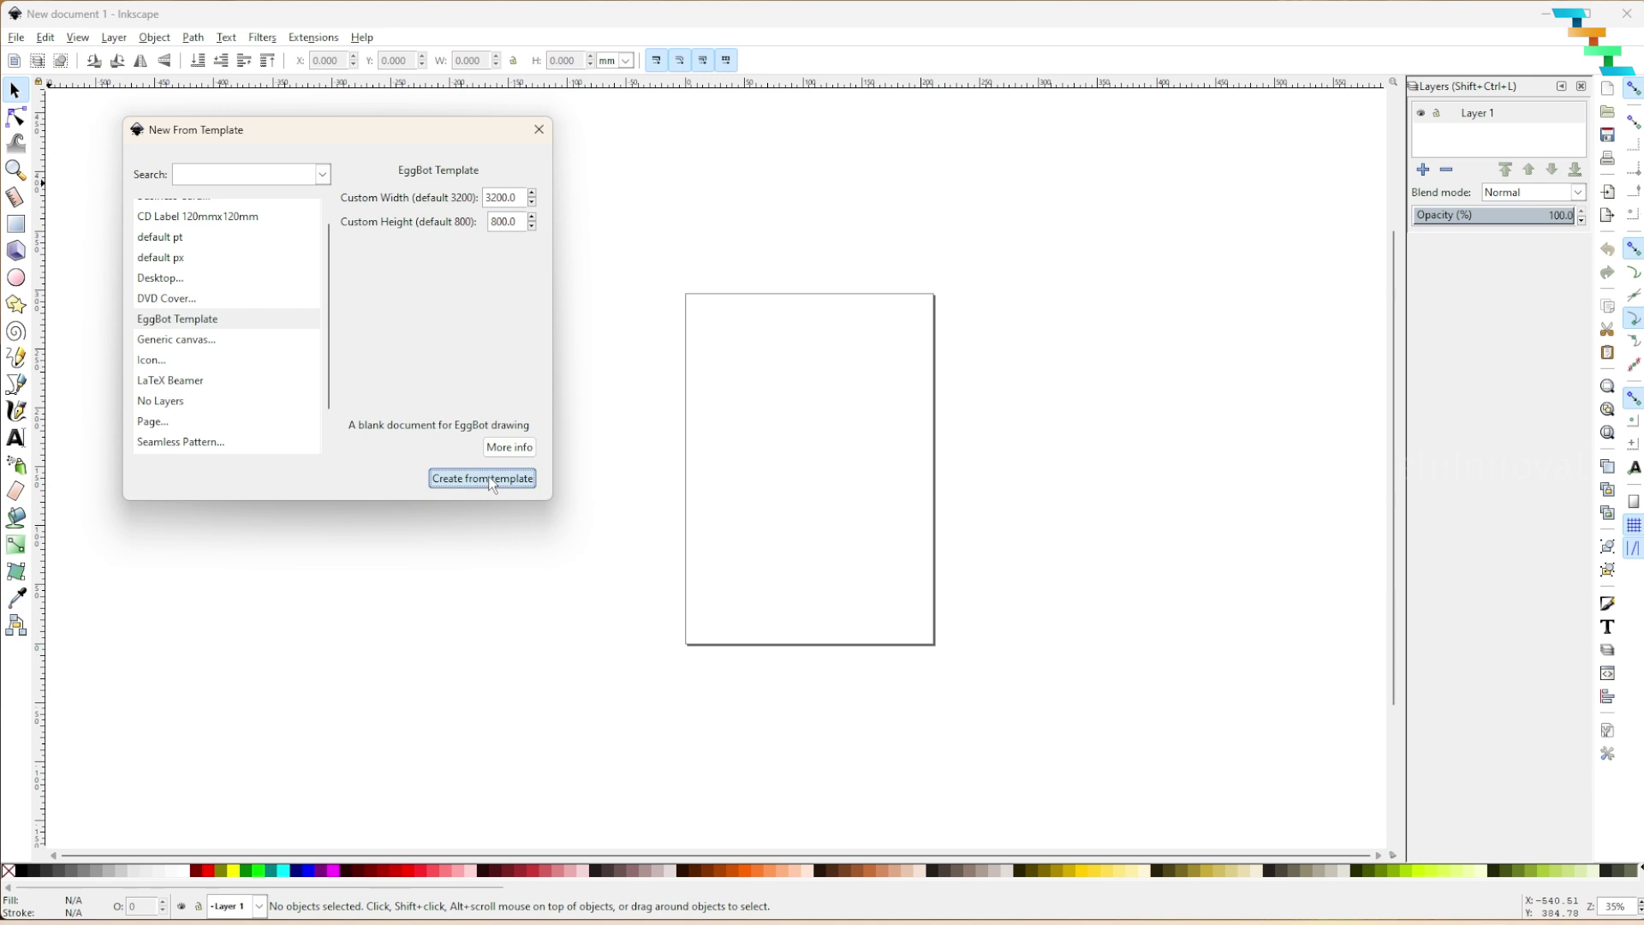
# Step: Draw a thin zigzag line and extend it across the width of the EggBot page by duplicating the segment
pyautogui.press('o')
pyautogui.press('+')
pyautogui.press('+')
pyautogui.press('+')
pyautogui.moveTo(180, 424)
pyautogui.mouseDown()
pyautogui.moveTo(208, 395)
pyautogui.moveTo(240, 428)
pyautogui.moveTo(305, 411)
pyautogui.moveTo(1168, 417)
pyautogui.mouseUp()
pyautogui.press('s')
pyautogui.hotkey('ctrl', 'd')
pyautogui.hotkey('ctrl', 'a')
pyautogui.hotkey('ctrl', 'd')
pyautogui.hotkey('ctrl', 'a')
pyautogui.hotkey('ctrl', 'd')
pyautogui.hotkey('ctrl', 'a')
pyautogui.hotkey('ctrl', 'd')
pyautogui.press('Escape')
# Step: Open EggBot Control for the zigzag drawing and look through the Setup, Timing, Options, Manual, Resume and Layers settings
pyautogui.click(312, 37)
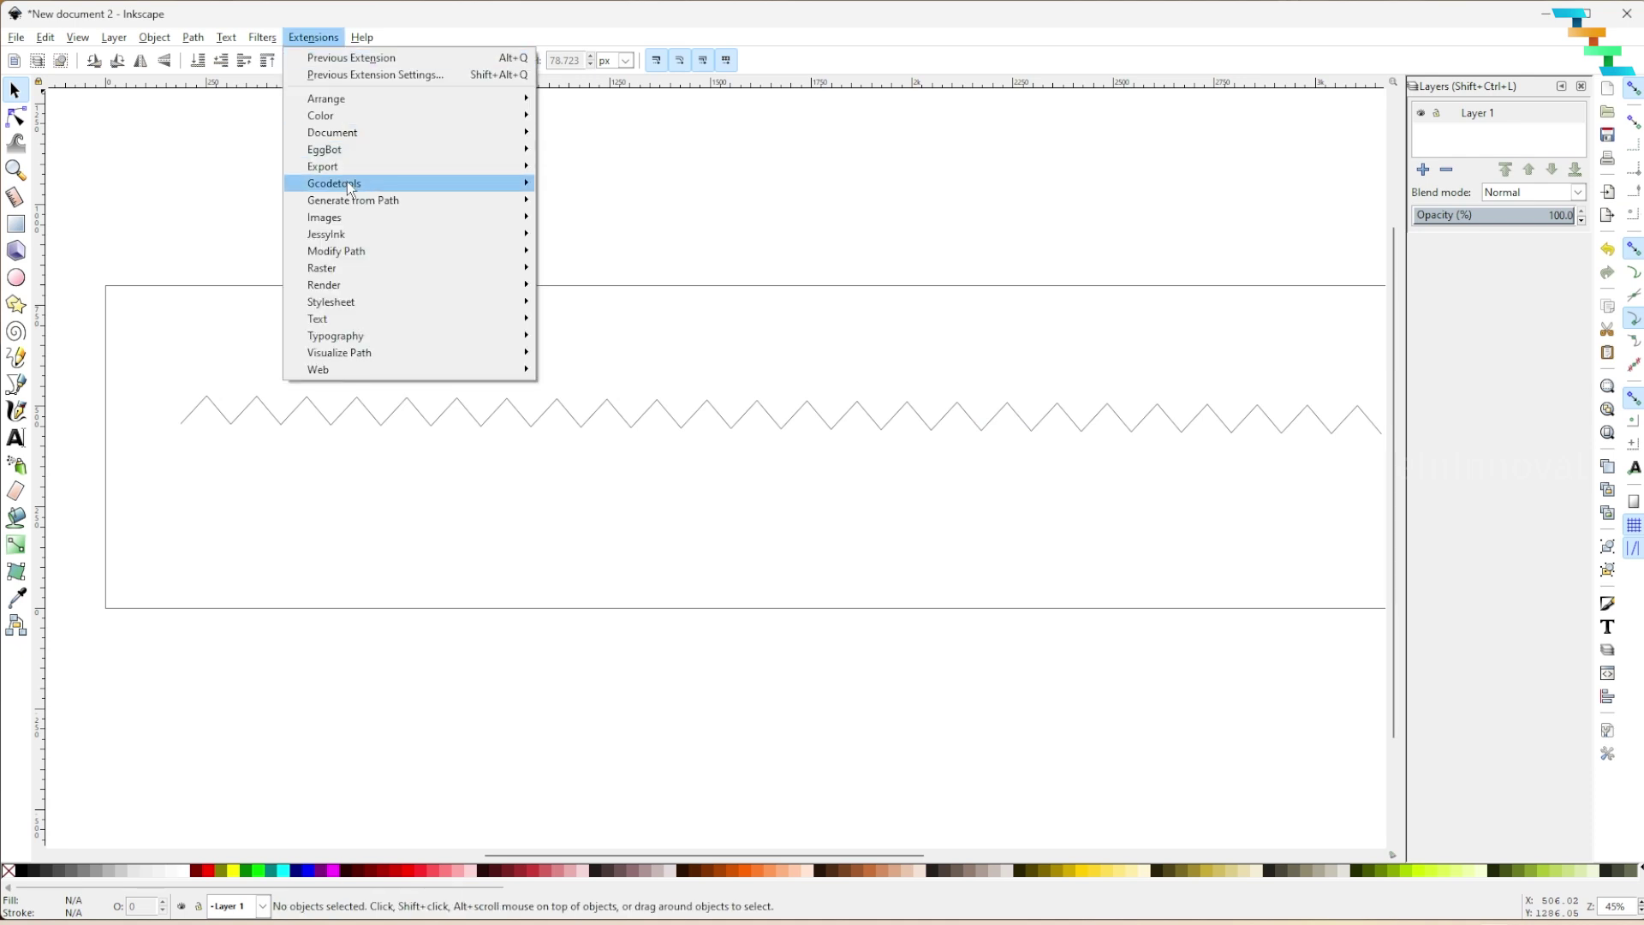
pyautogui.moveTo(351, 153)
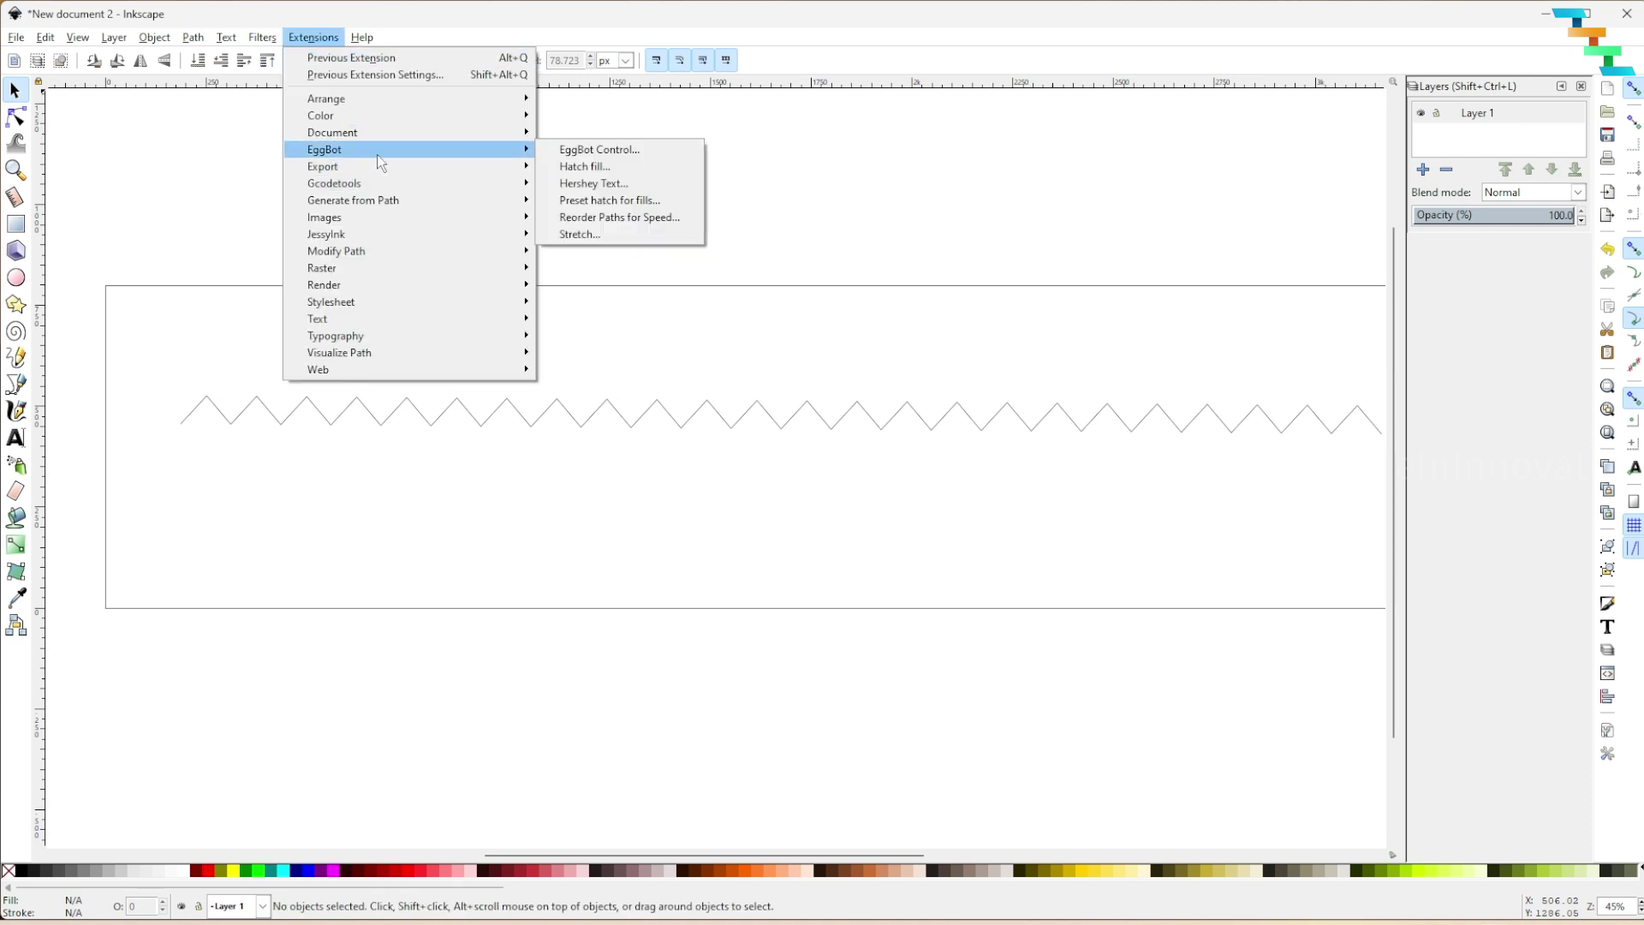
pyautogui.click(696, 151)
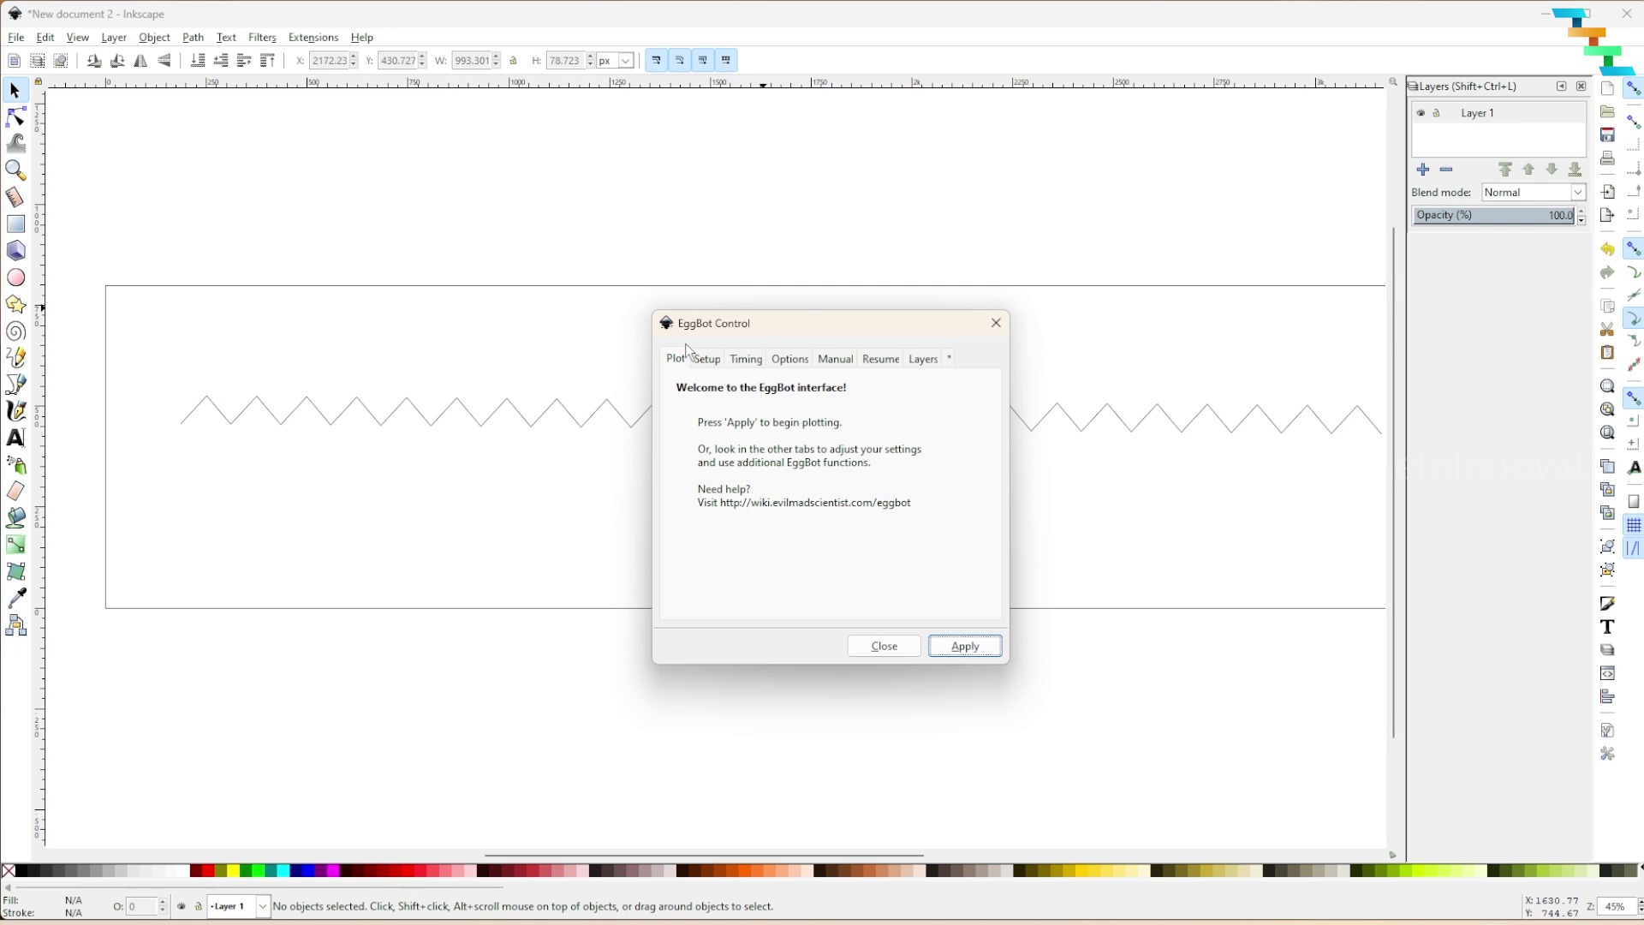
pyautogui.click(709, 359)
pyautogui.click(752, 359)
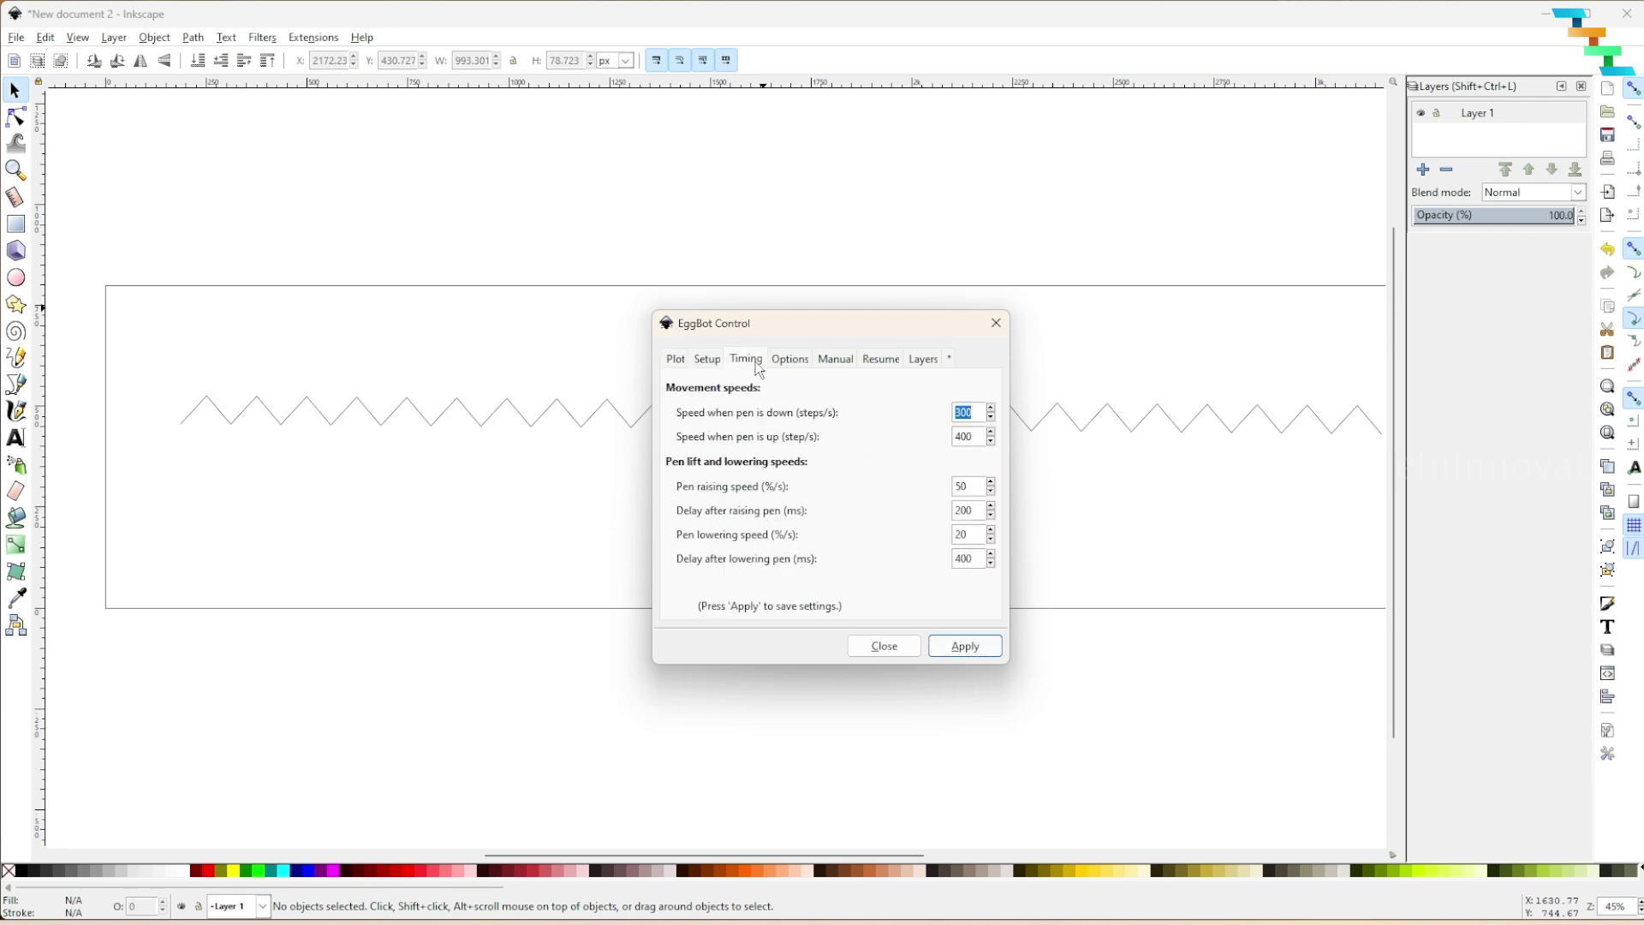
pyautogui.click(799, 363)
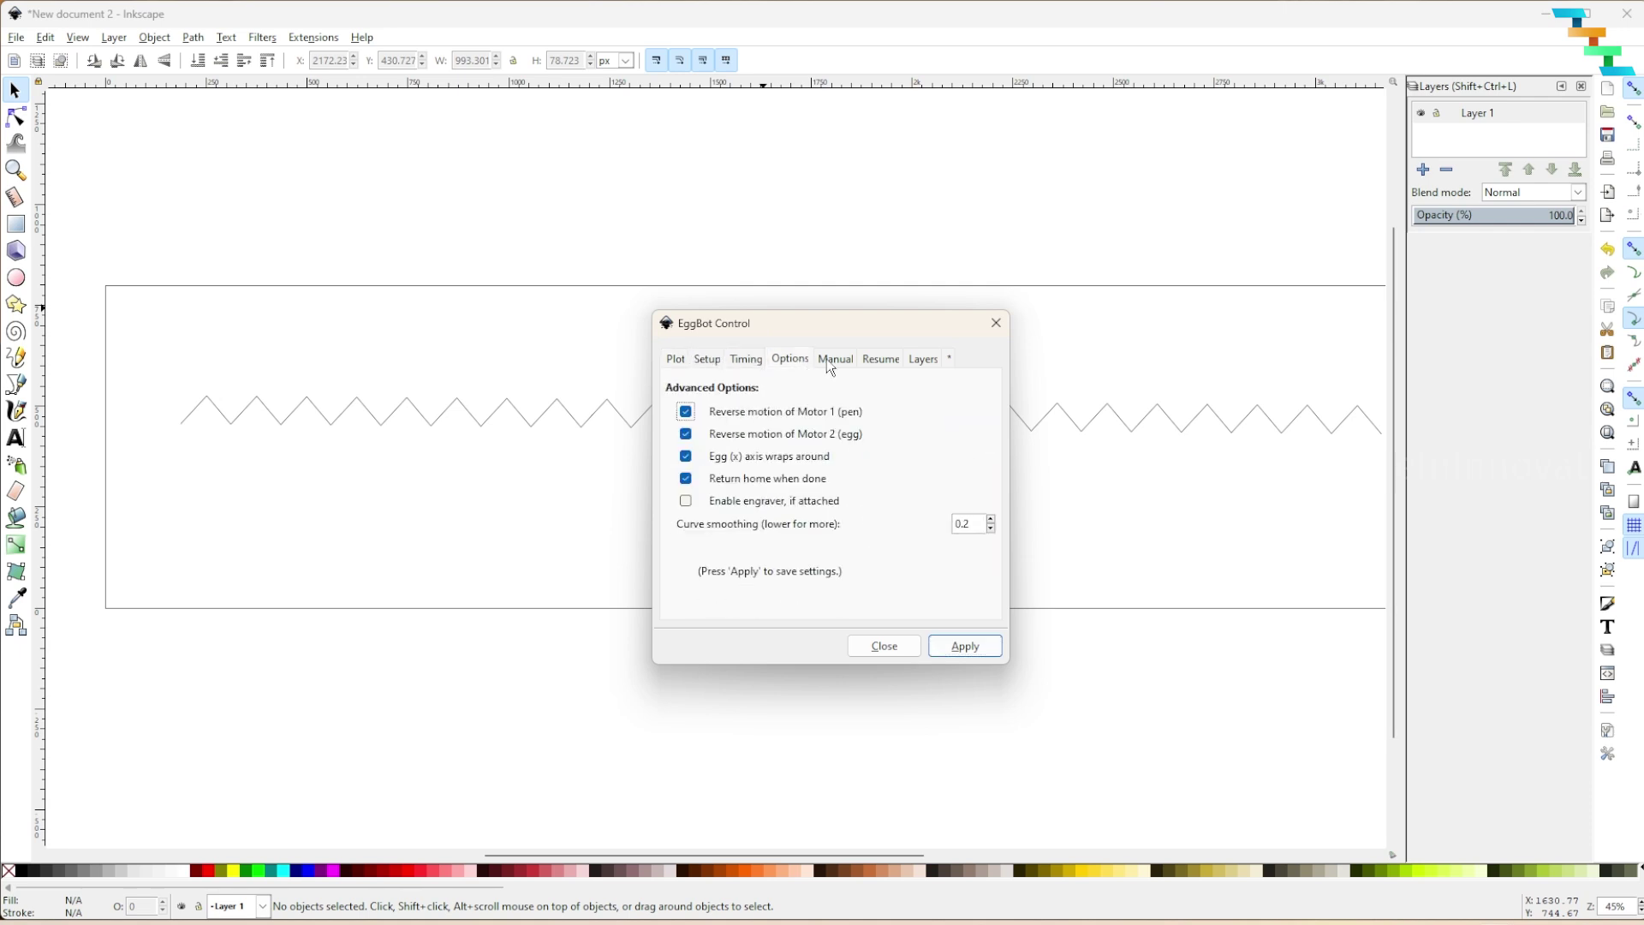
pyautogui.click(827, 358)
pyautogui.click(879, 357)
pyautogui.click(917, 359)
pyautogui.click(677, 360)
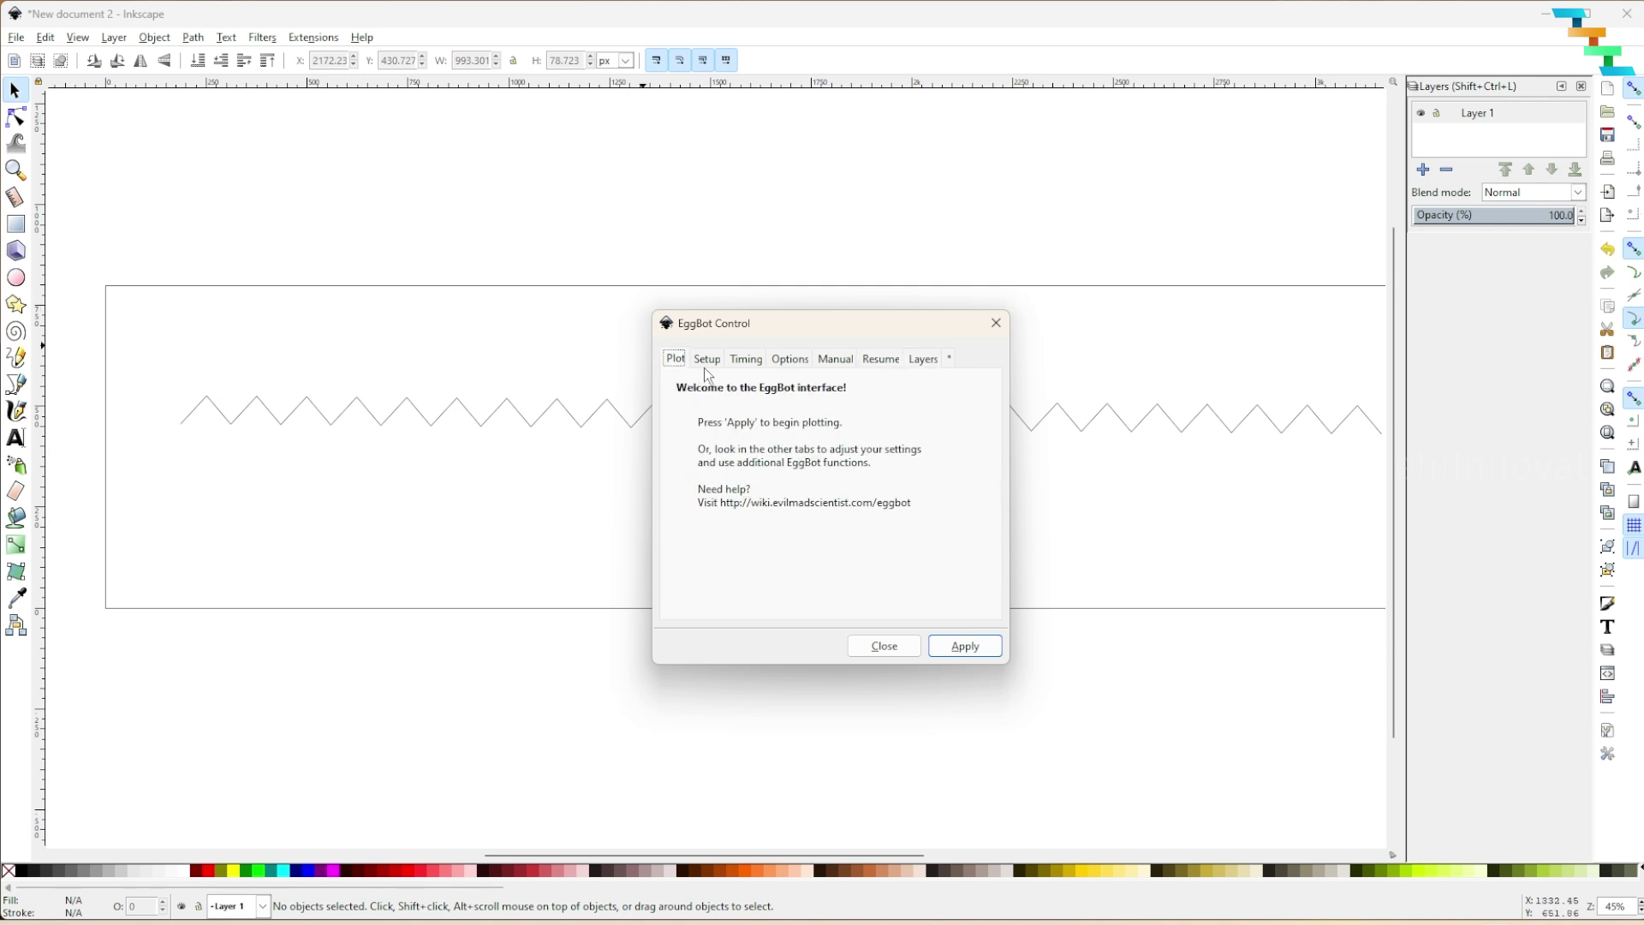
# Step: Review the pen positions, timing, advanced options and manual motor command in EggBot Control, ending on the Plot page
pyautogui.click(703, 361)
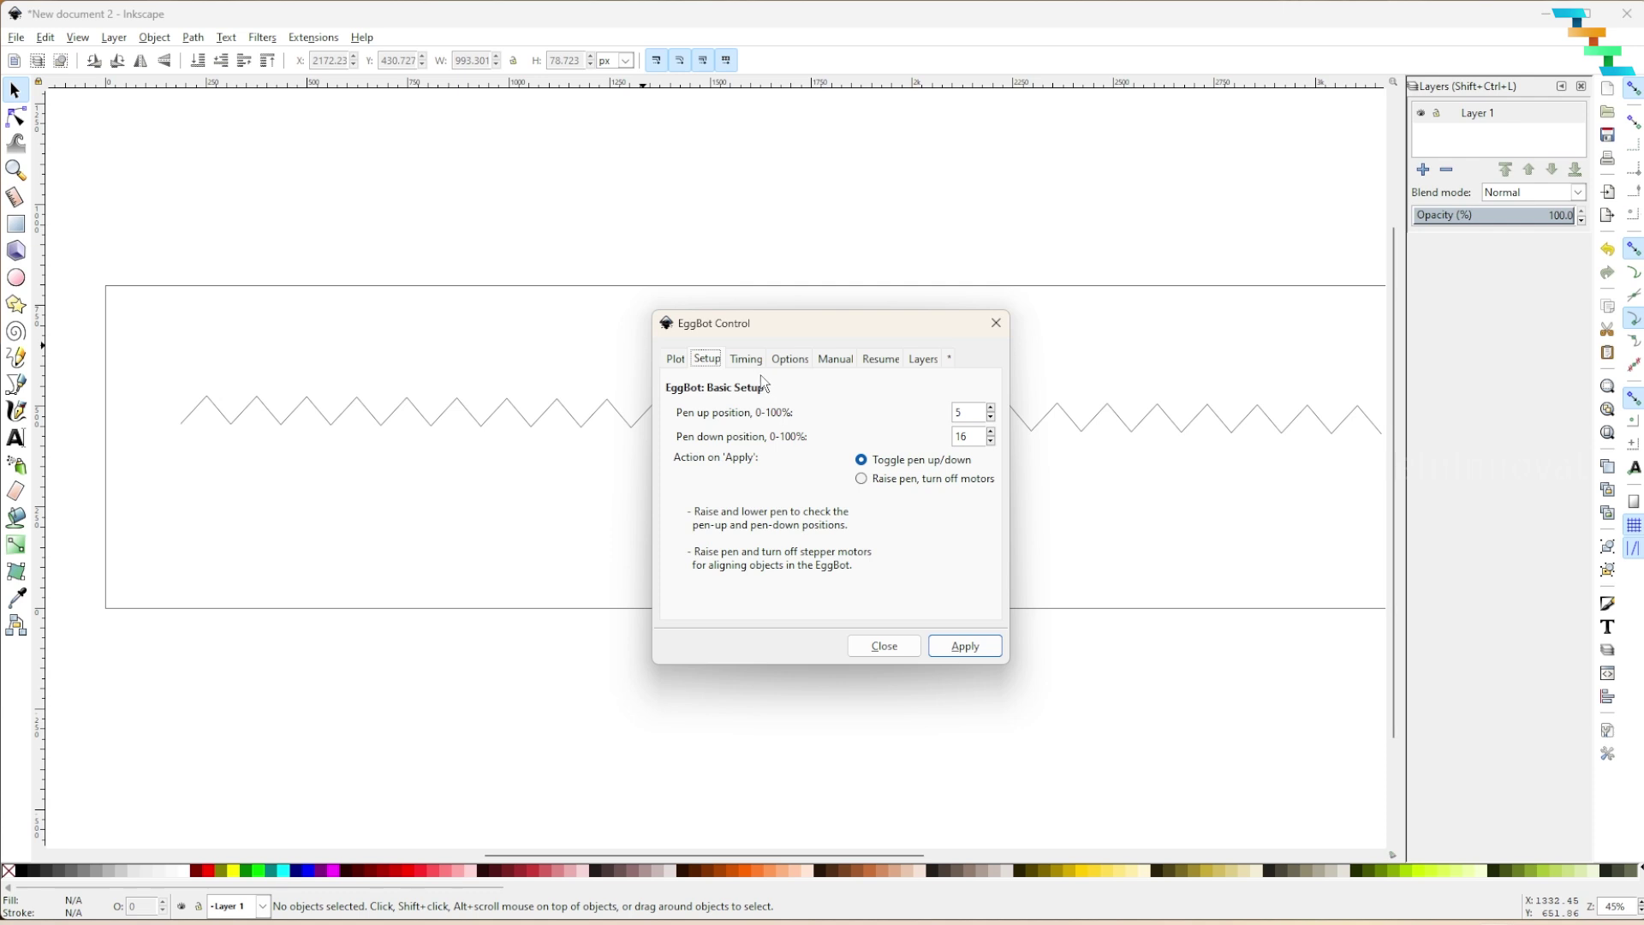
pyautogui.click(744, 360)
pyautogui.click(799, 361)
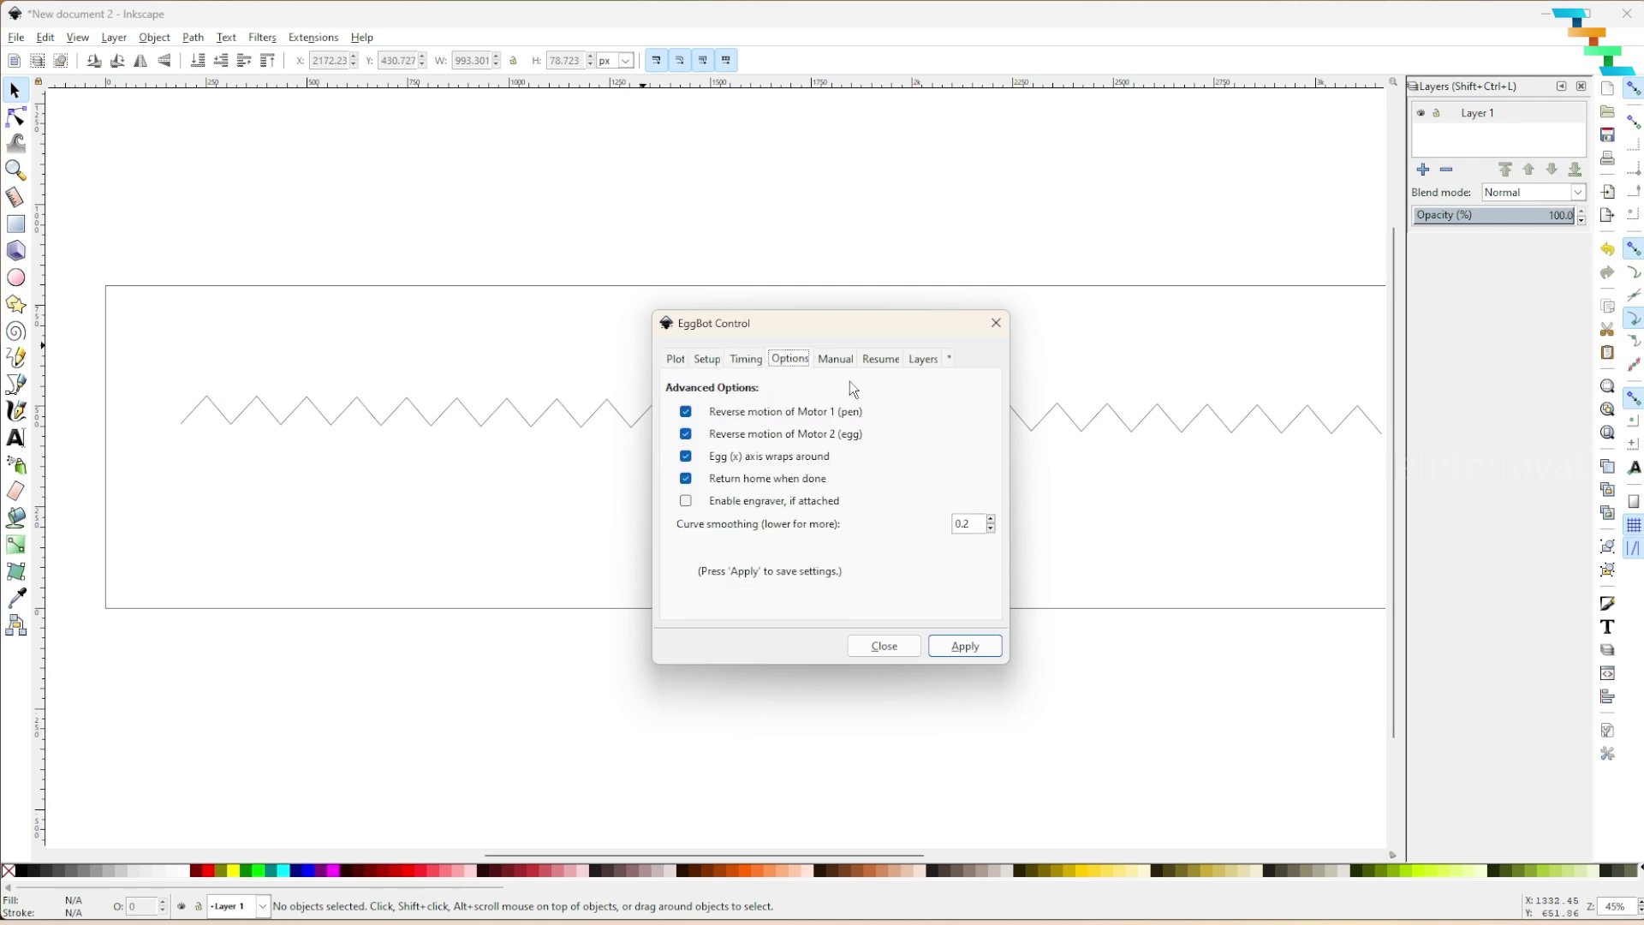
pyautogui.click(836, 360)
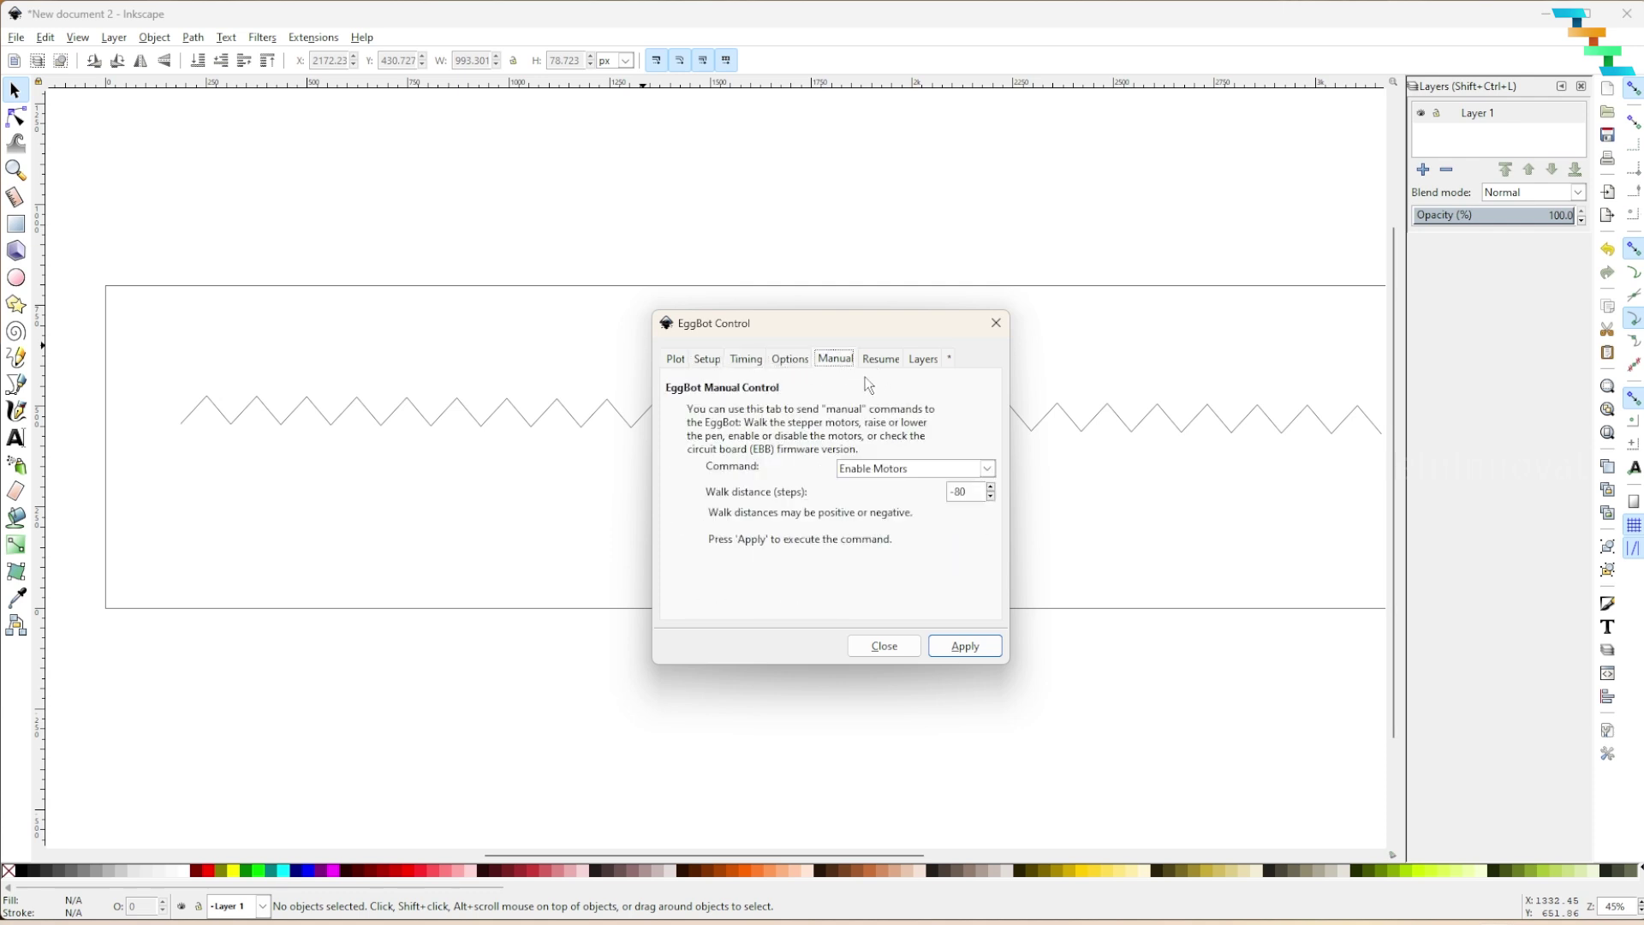
pyautogui.click(678, 363)
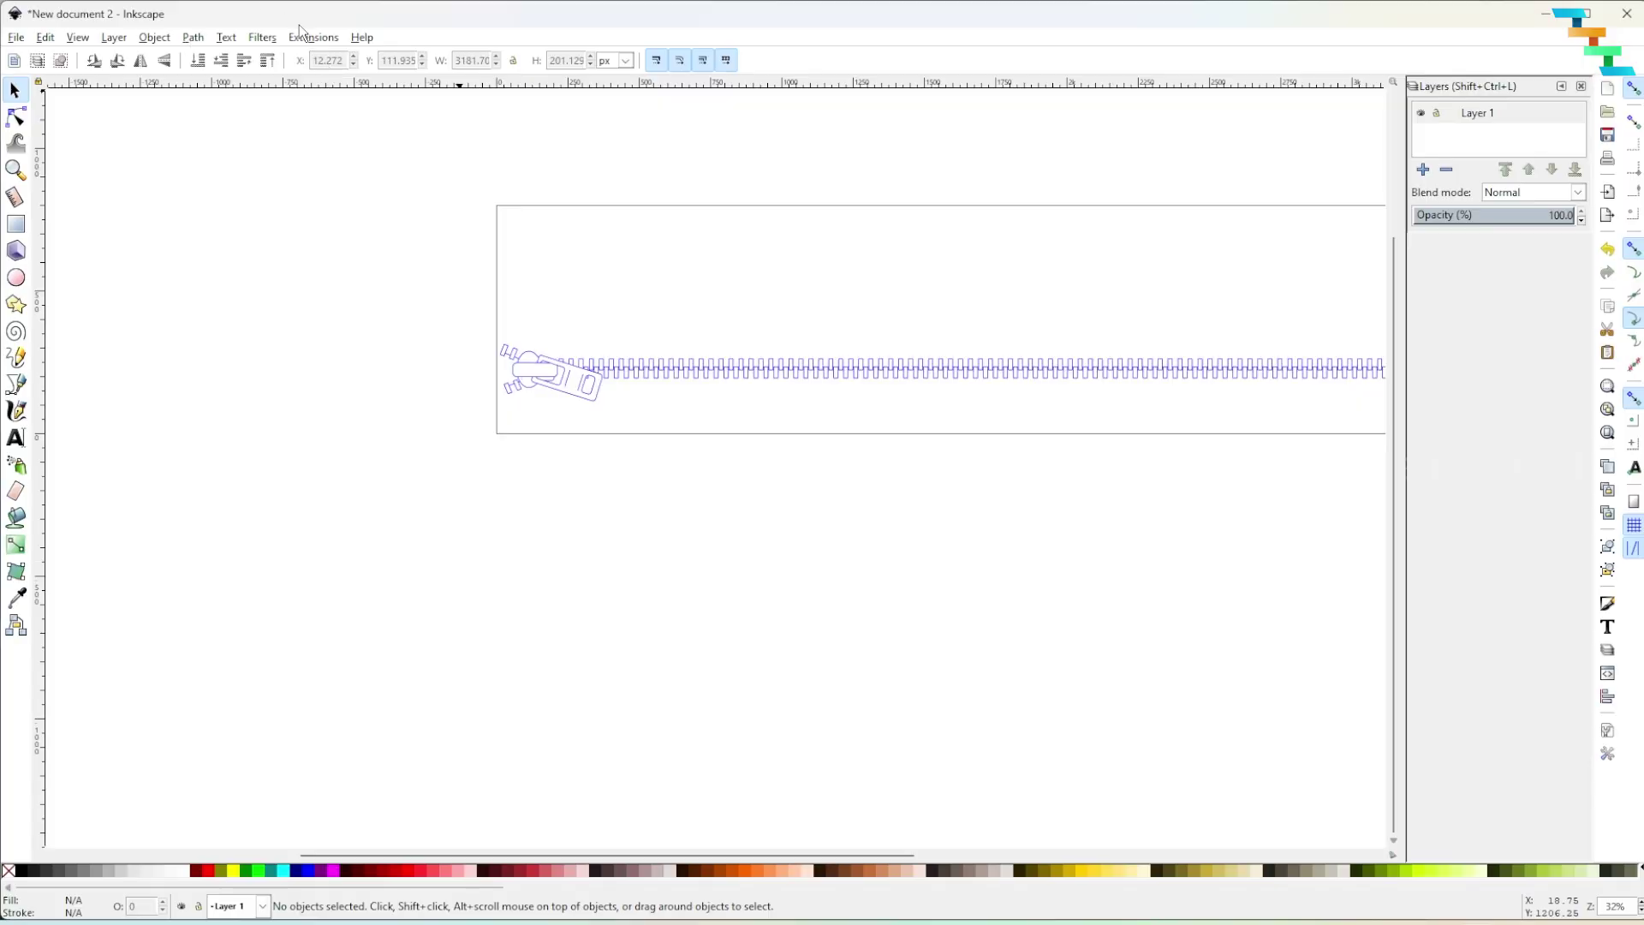
# Step: Open EggBot Control for the zipper drawing and check the pen-up and pen-down positions in its basic setup
pyautogui.click(301, 36)
pyautogui.moveTo(363, 147)
pyautogui.click(626, 163)
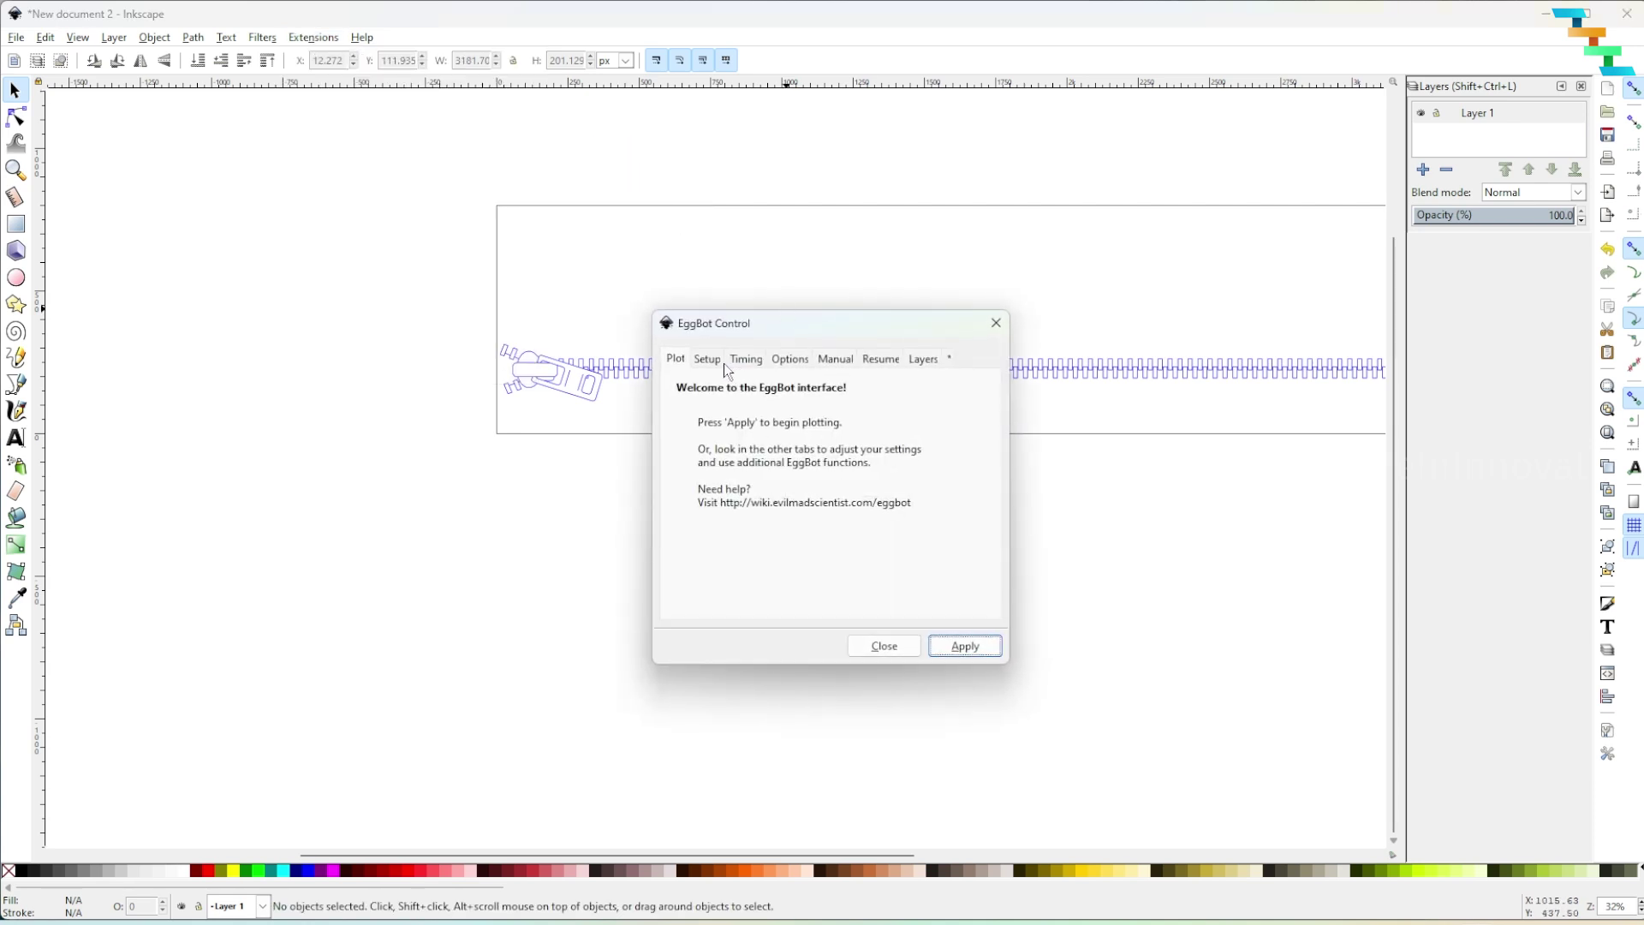
pyautogui.click(717, 361)
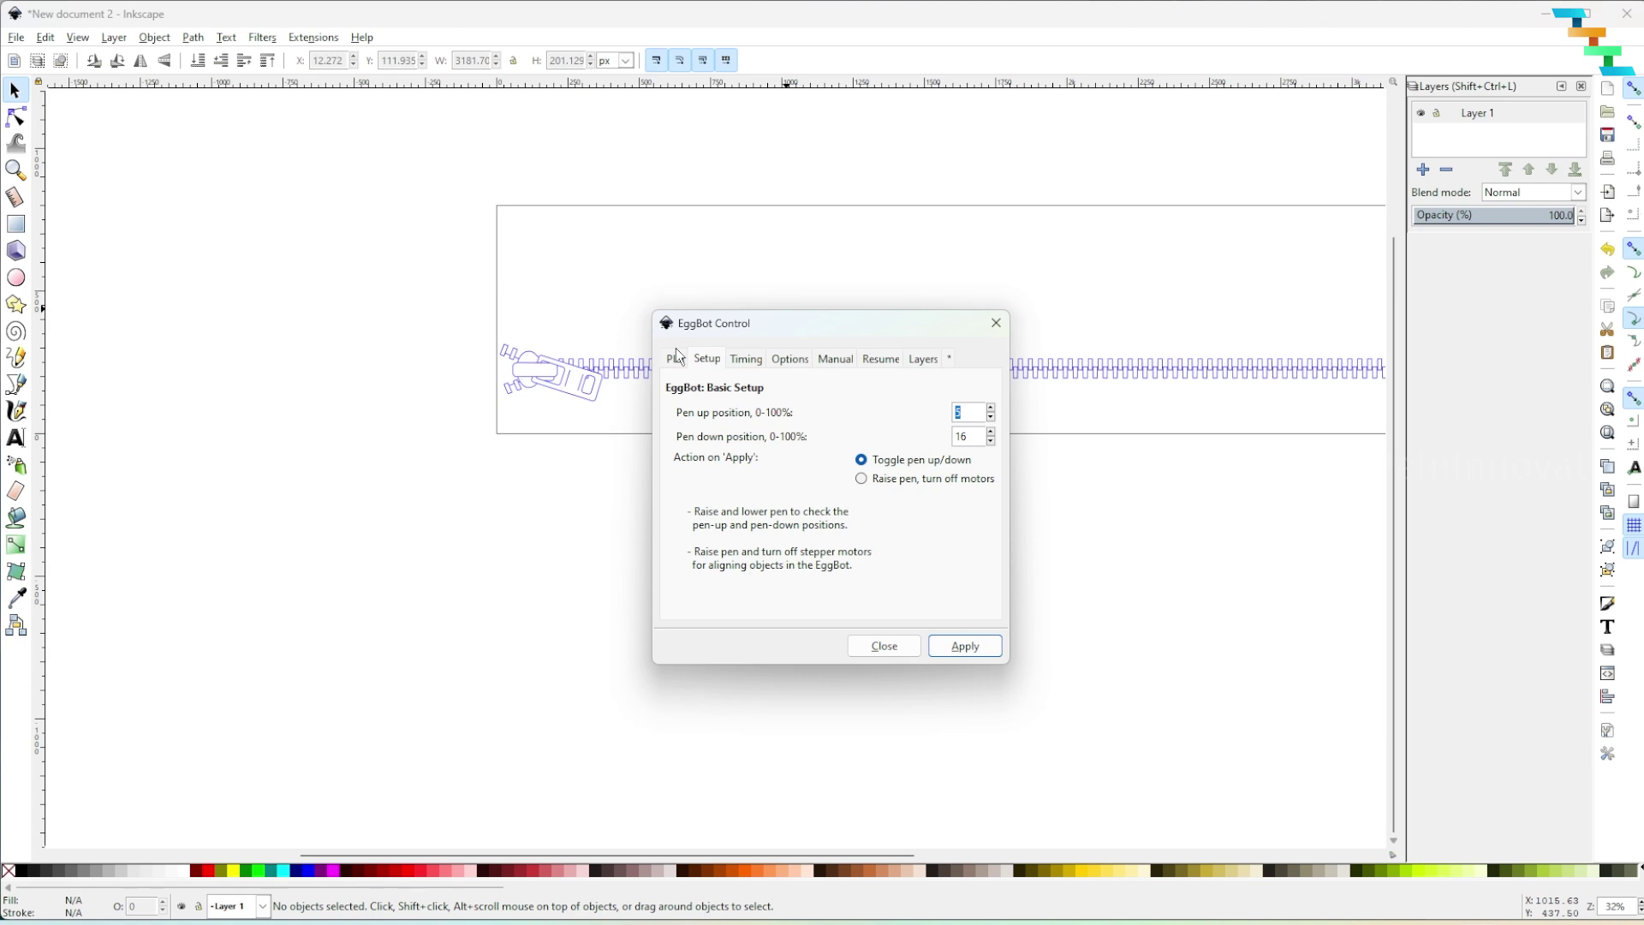